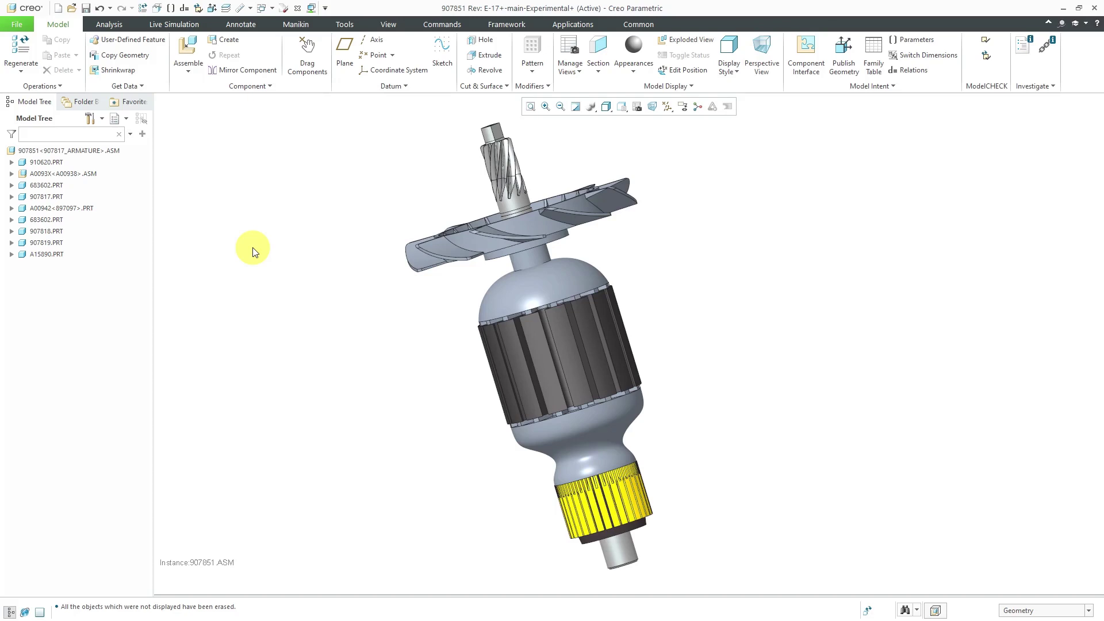
- Create a new drawing of 907851.asm without the default template, using the empty-with-format option and the preset MCAE Consulting format
click(58, 8)
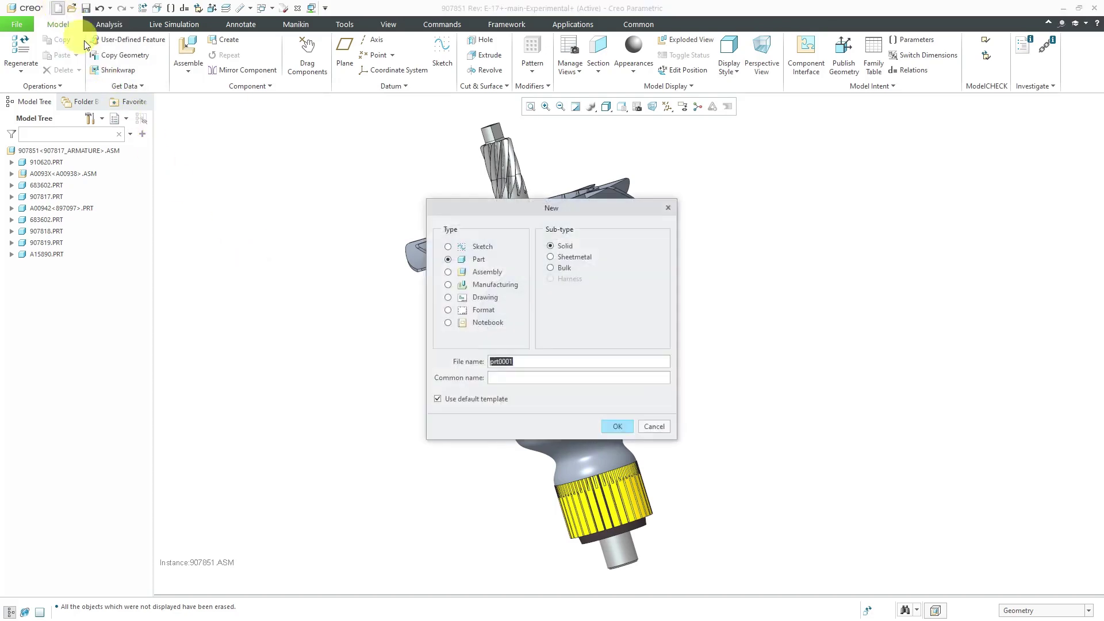
click(486, 298)
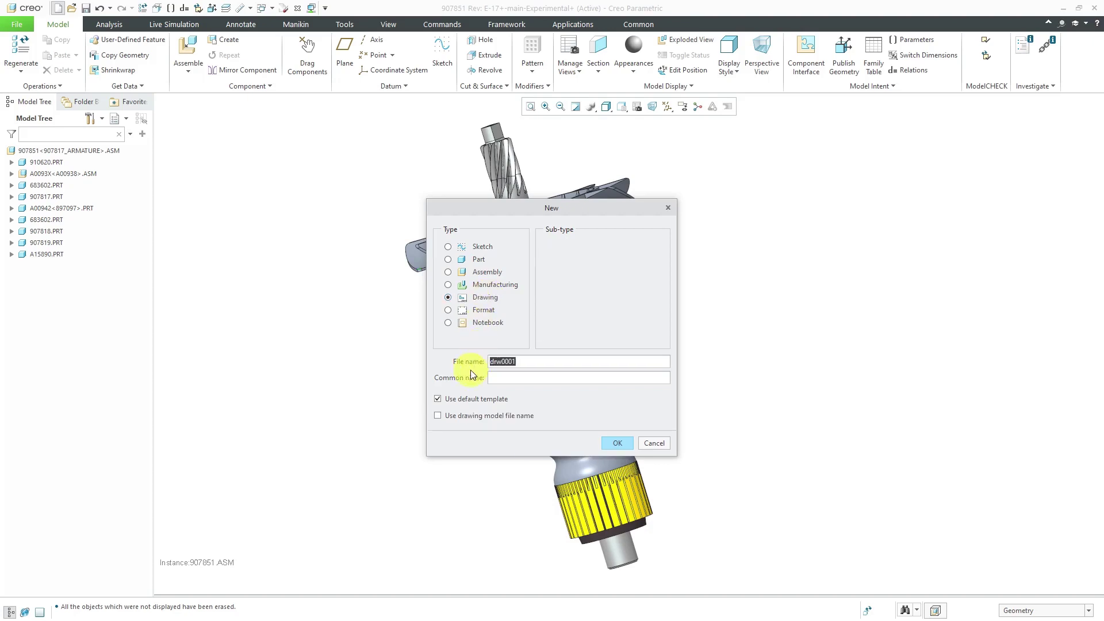
click(470, 400)
click(619, 443)
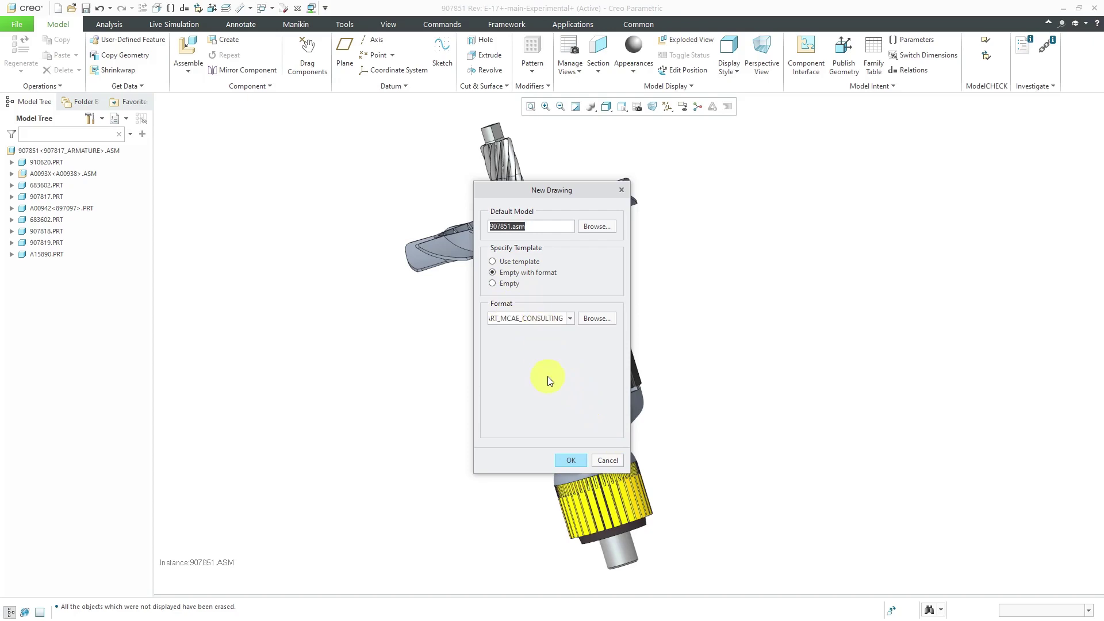
click(570, 461)
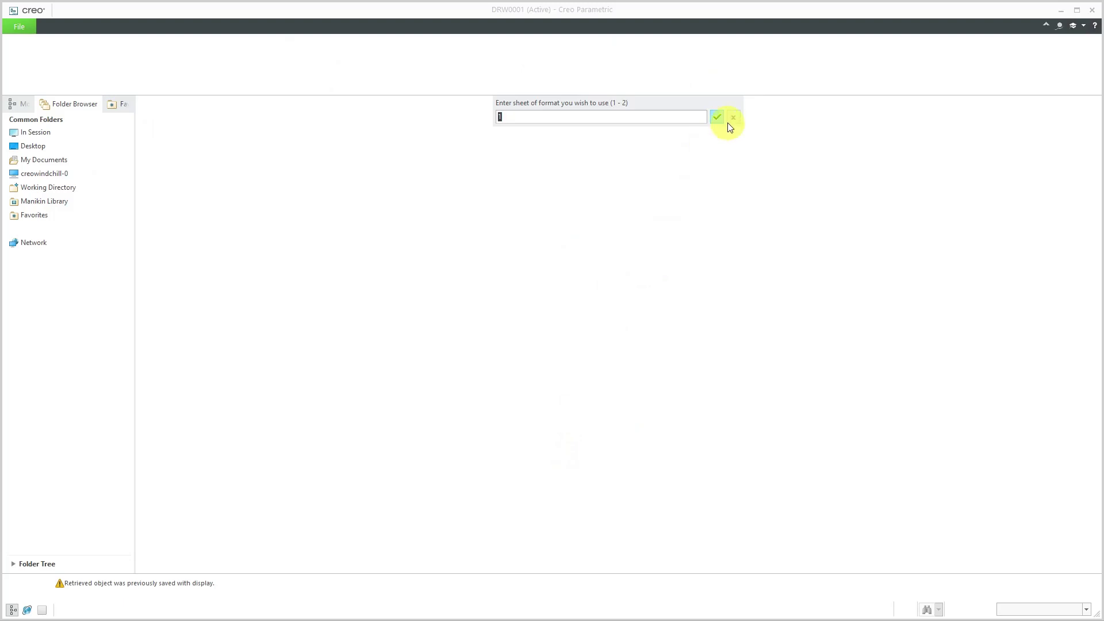
- Use sheet 1 of the format, leave drawn_by and the remaining parameter prompts blank, and maximize the drawing window
click(716, 118)
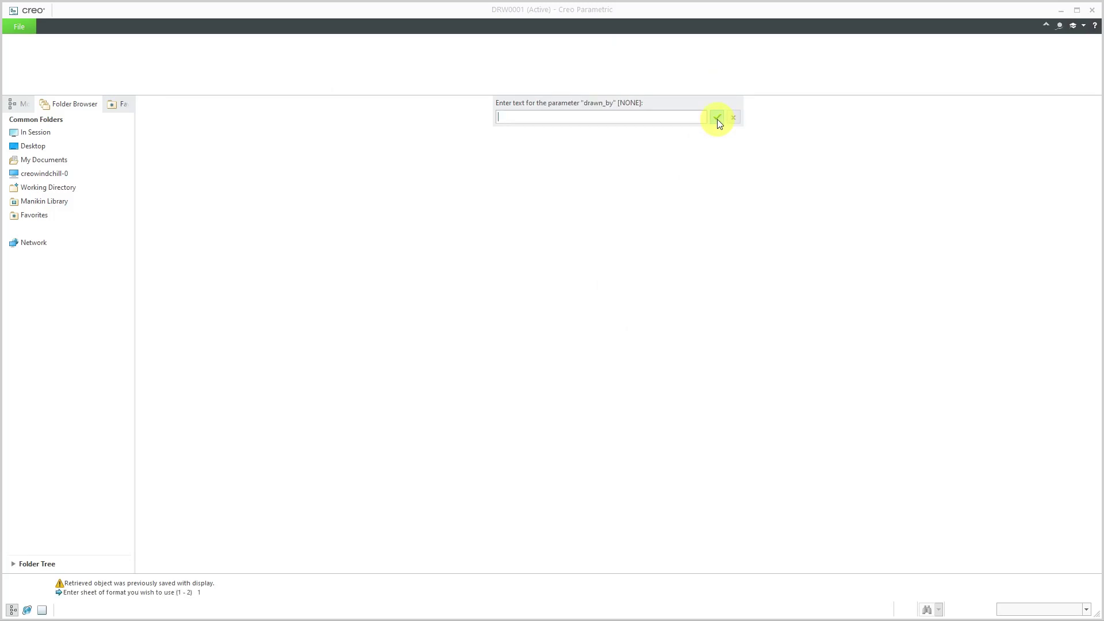
click(716, 117)
click(717, 118)
click(716, 117)
click(716, 118)
click(716, 117)
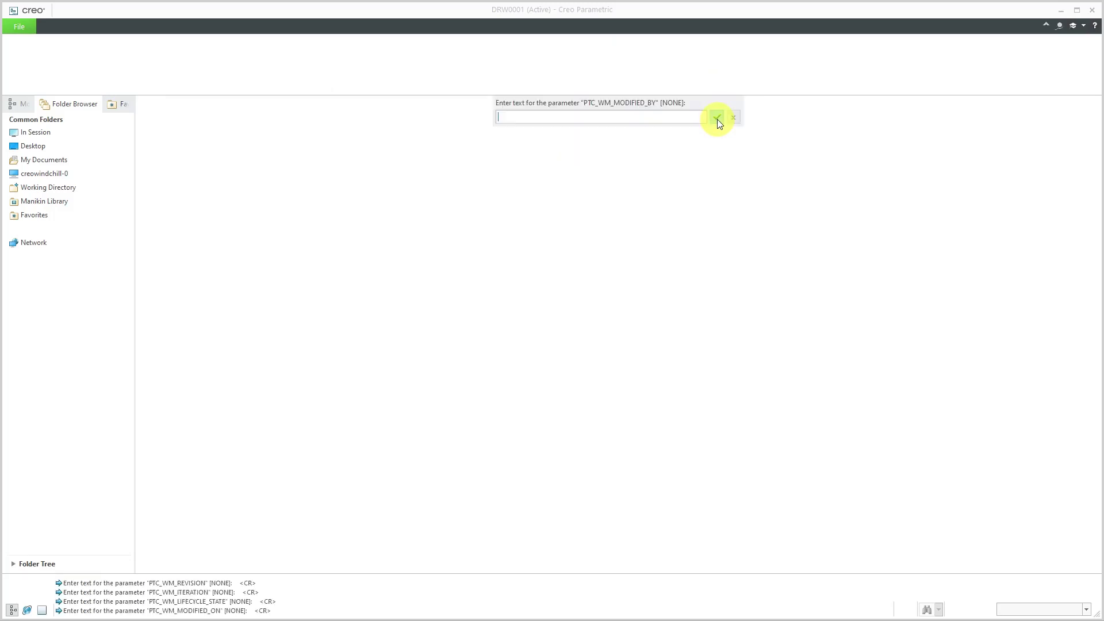
click(716, 118)
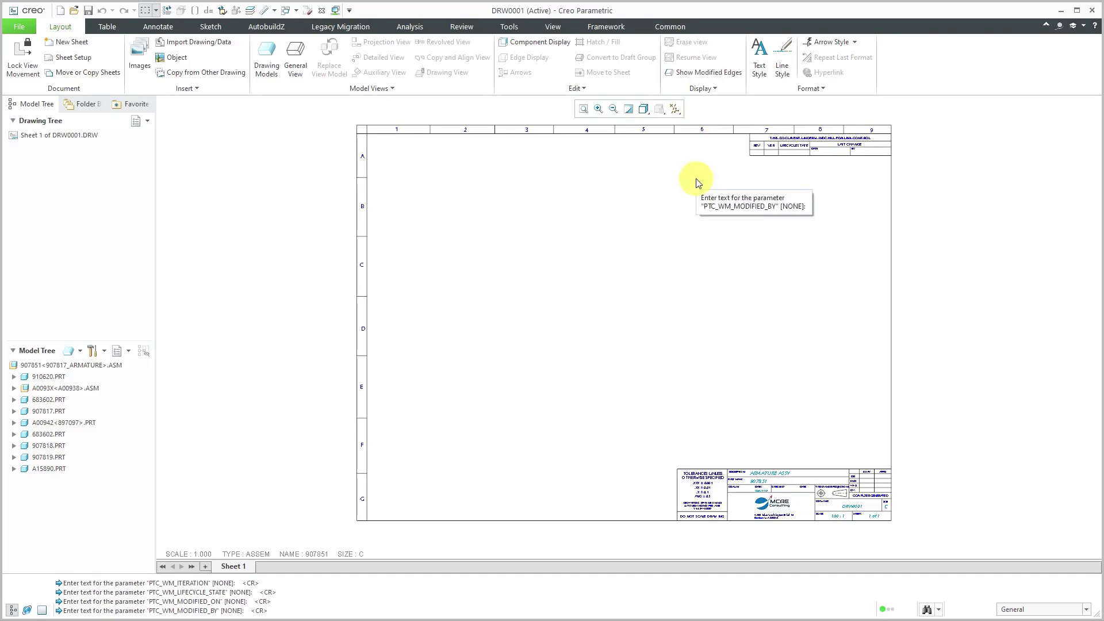
click(1076, 14)
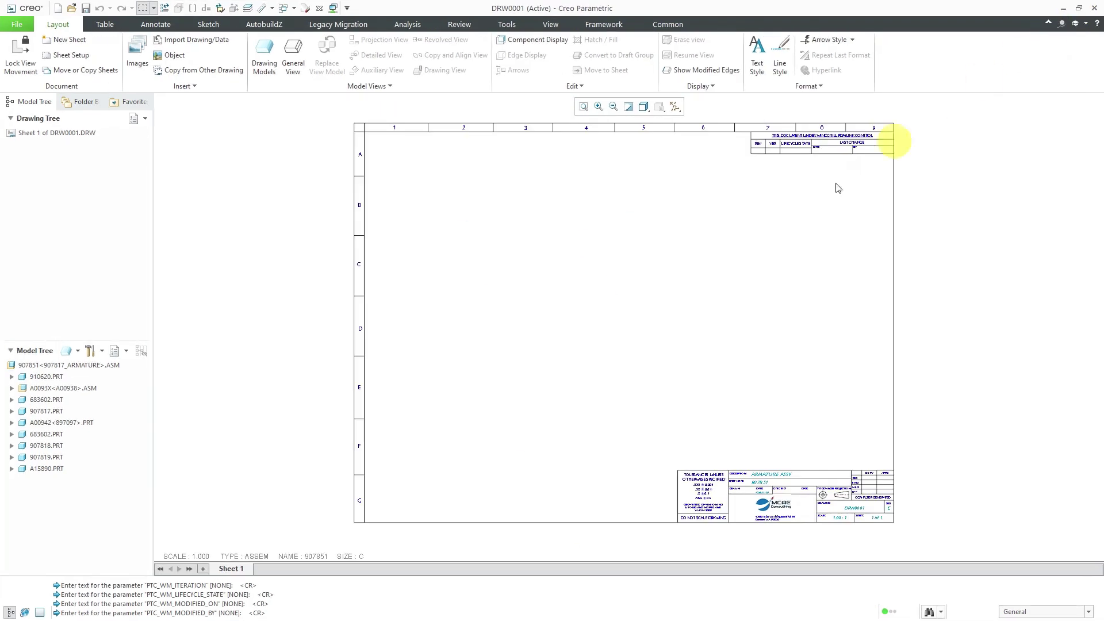
- Place a general view of the assembly with no combined state in the left half of the sheet
right_click(438, 216)
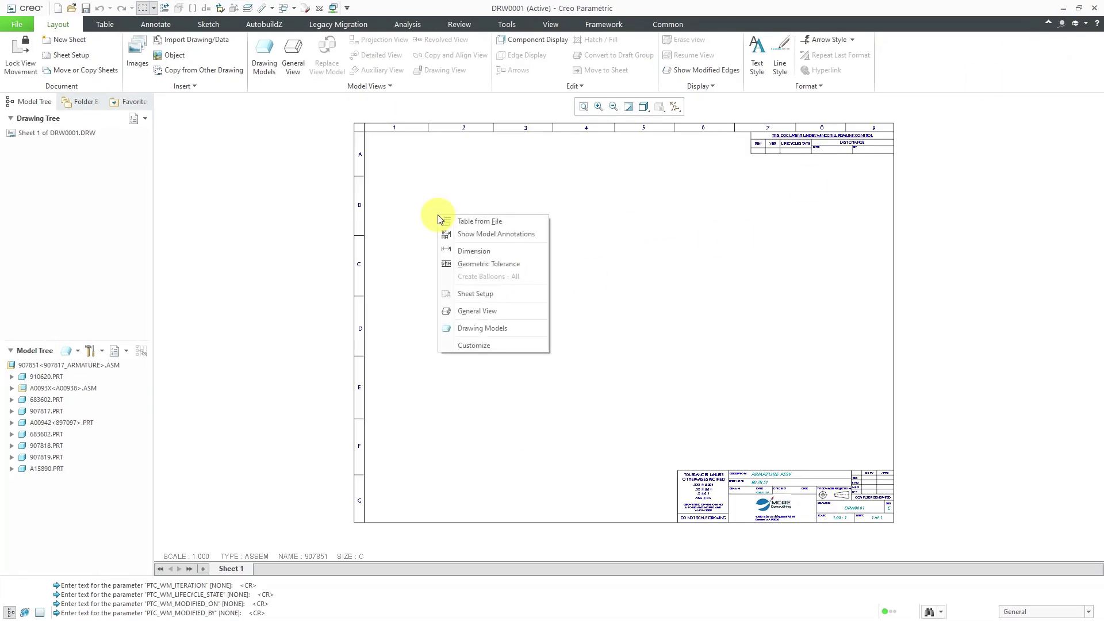
click(478, 311)
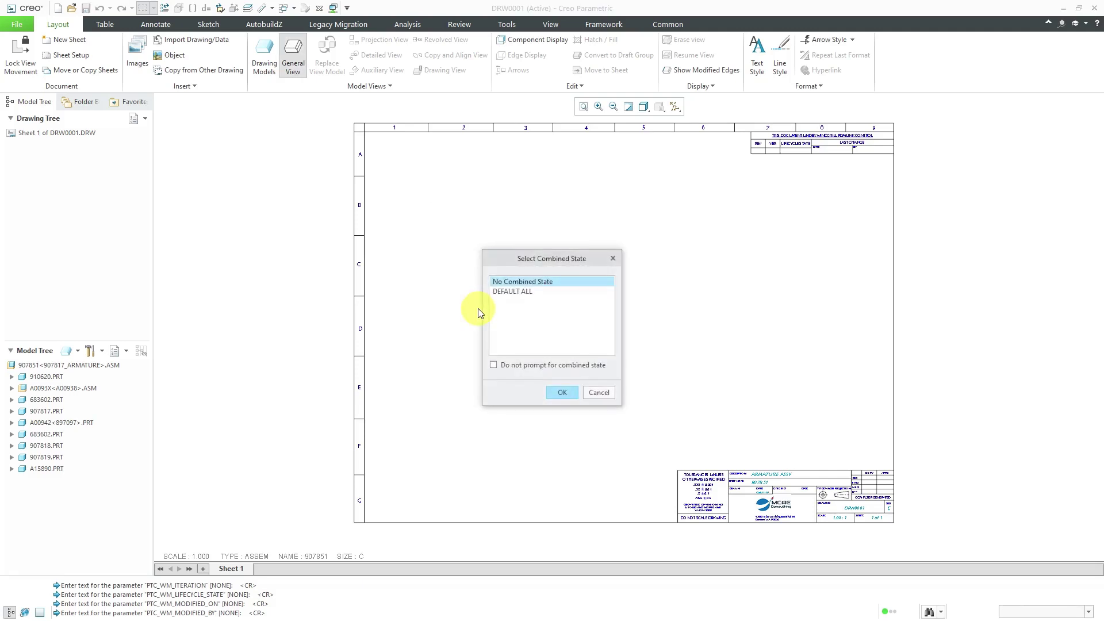
click(563, 393)
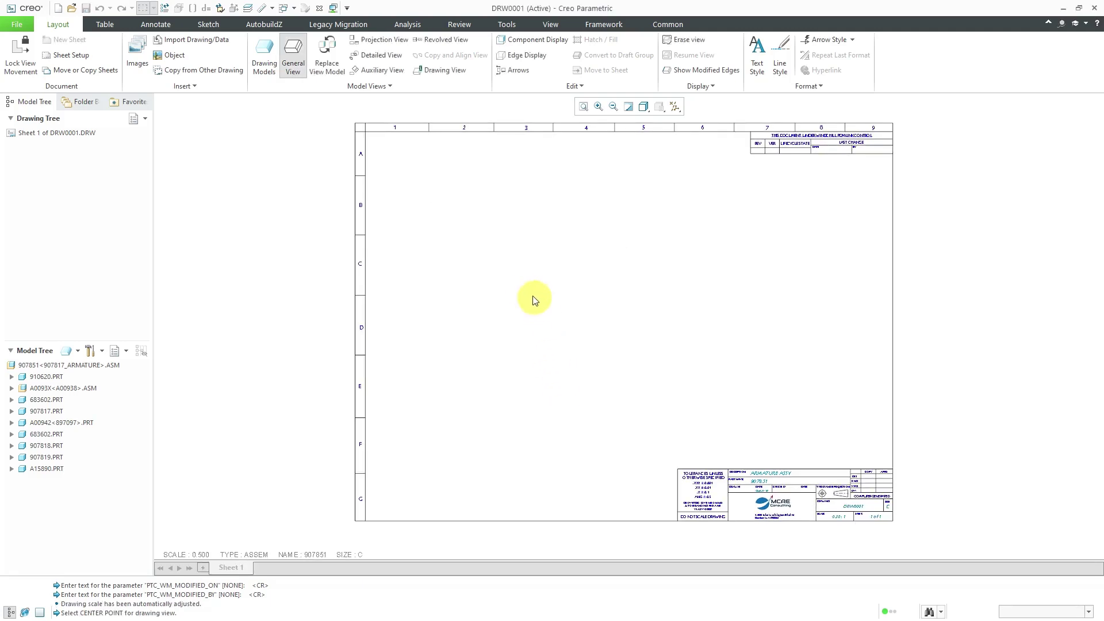
click(493, 300)
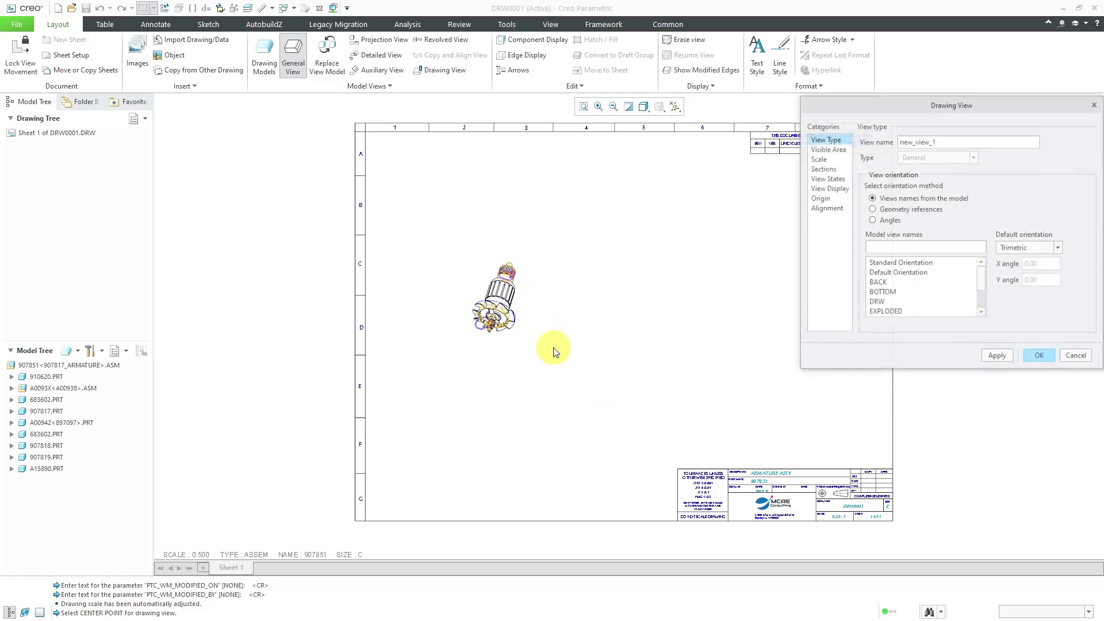
- Set the view's display style to Shading With Edges and orient it to the DRW model view
click(844, 189)
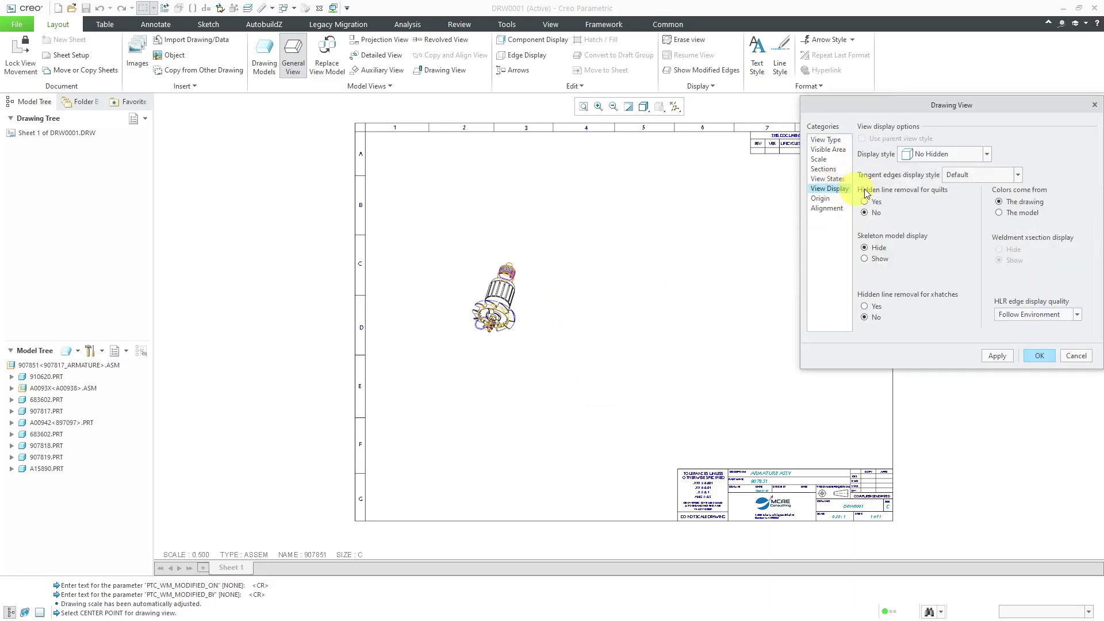
click(949, 154)
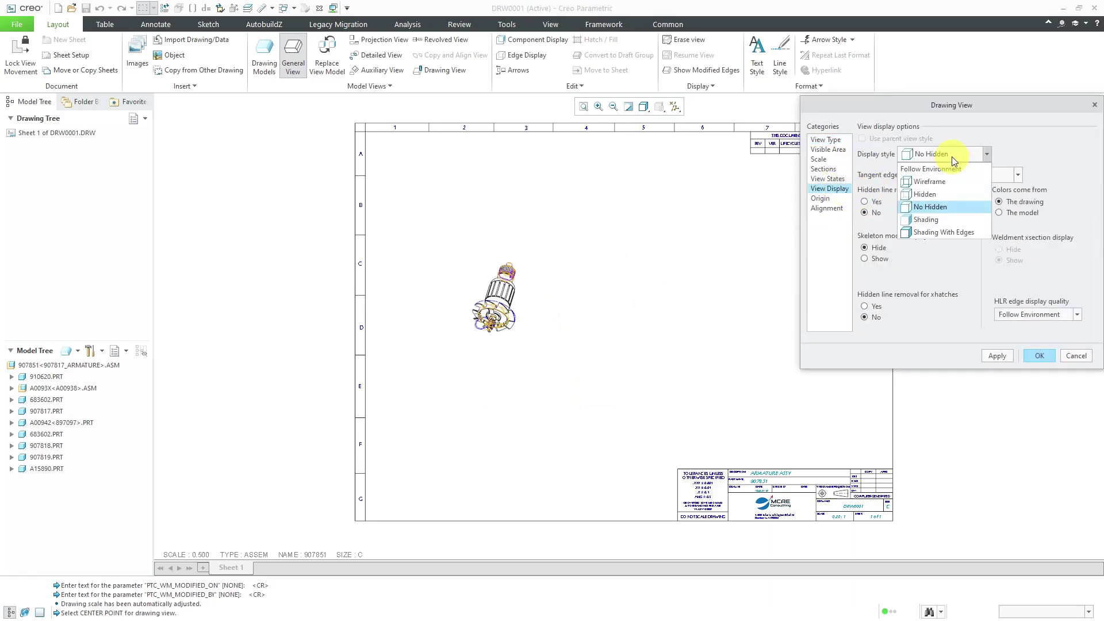
click(945, 232)
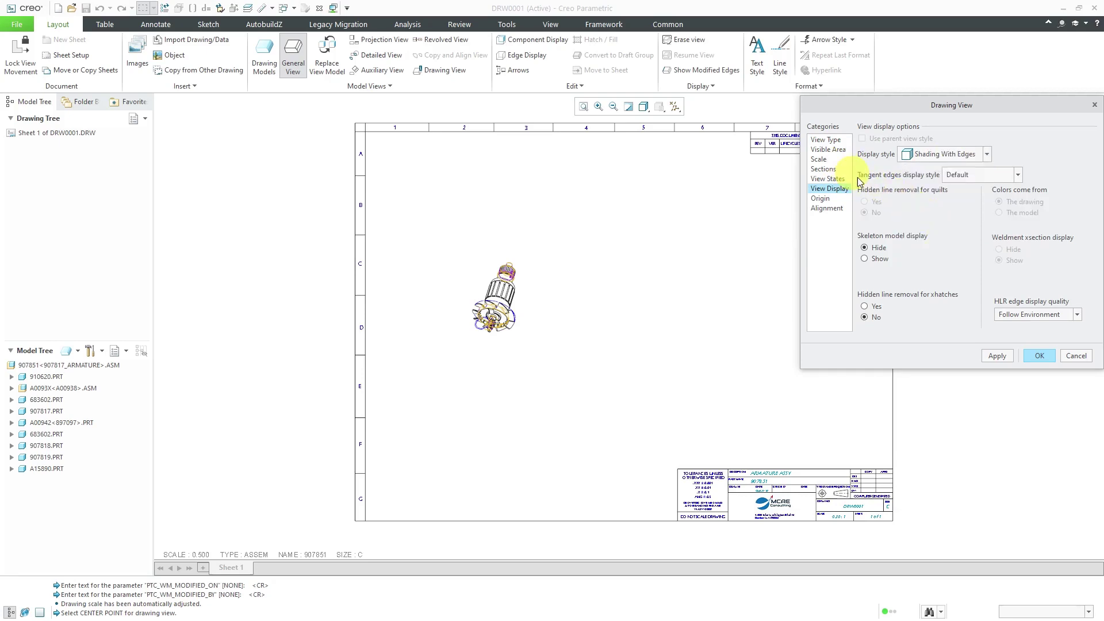
click(828, 139)
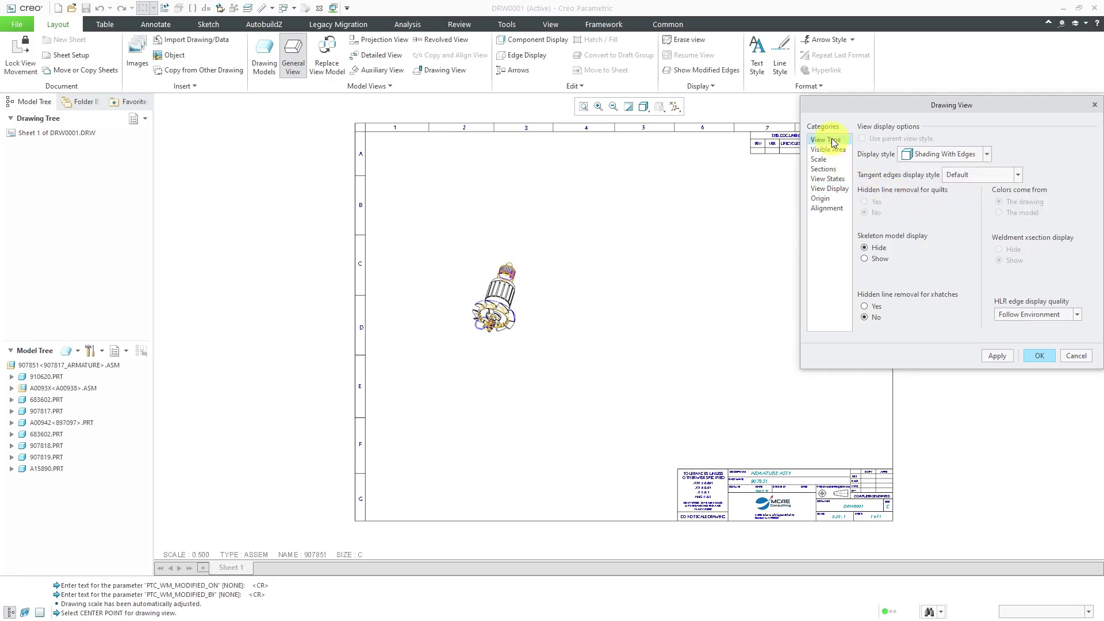
click(883, 301)
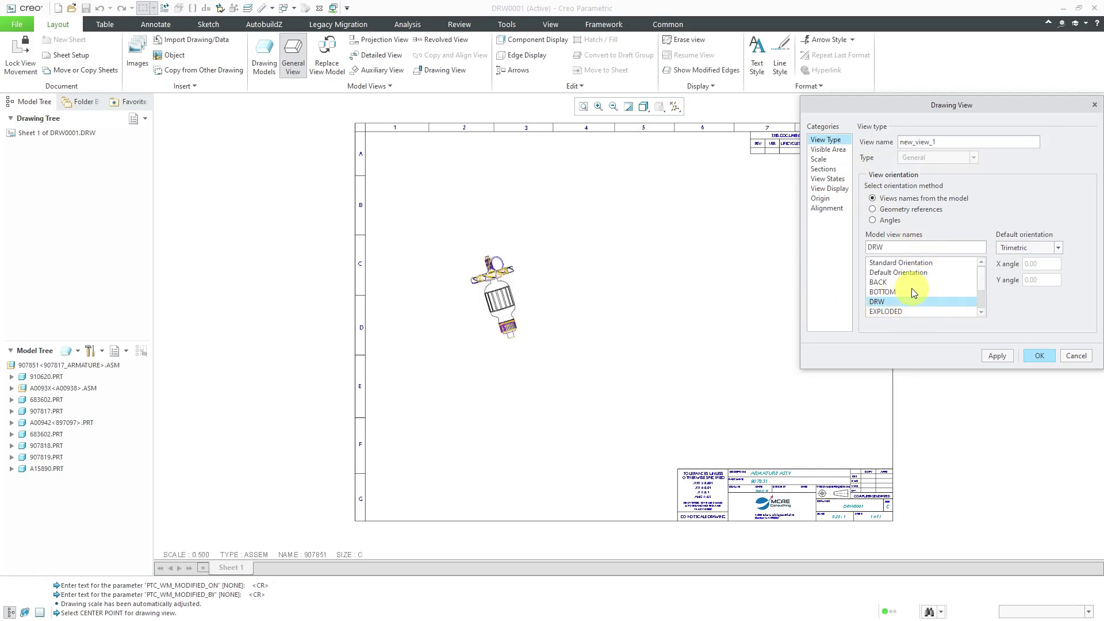
- Explode the components in the view using the EXPLODED assembly explode state and finish the view definition
click(835, 179)
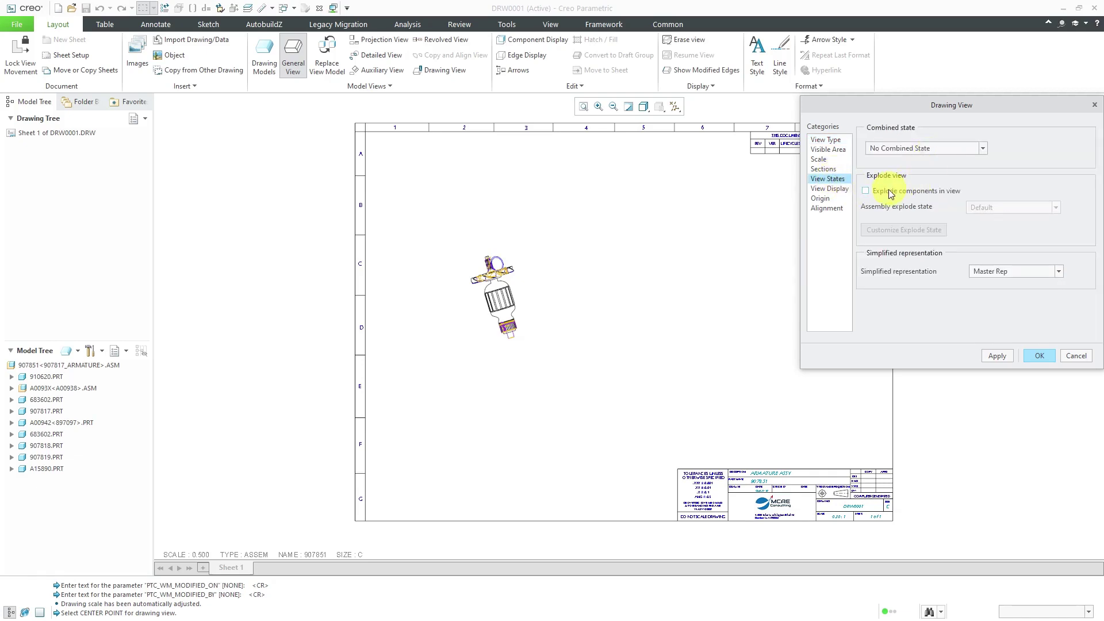
click(885, 191)
click(1009, 209)
click(1002, 226)
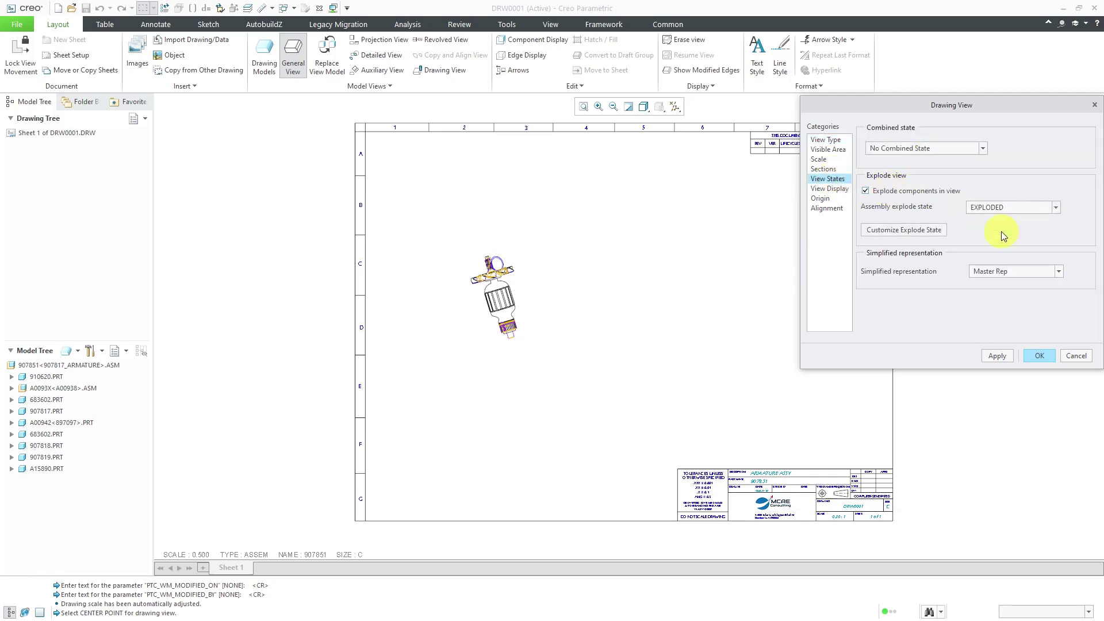
click(1005, 354)
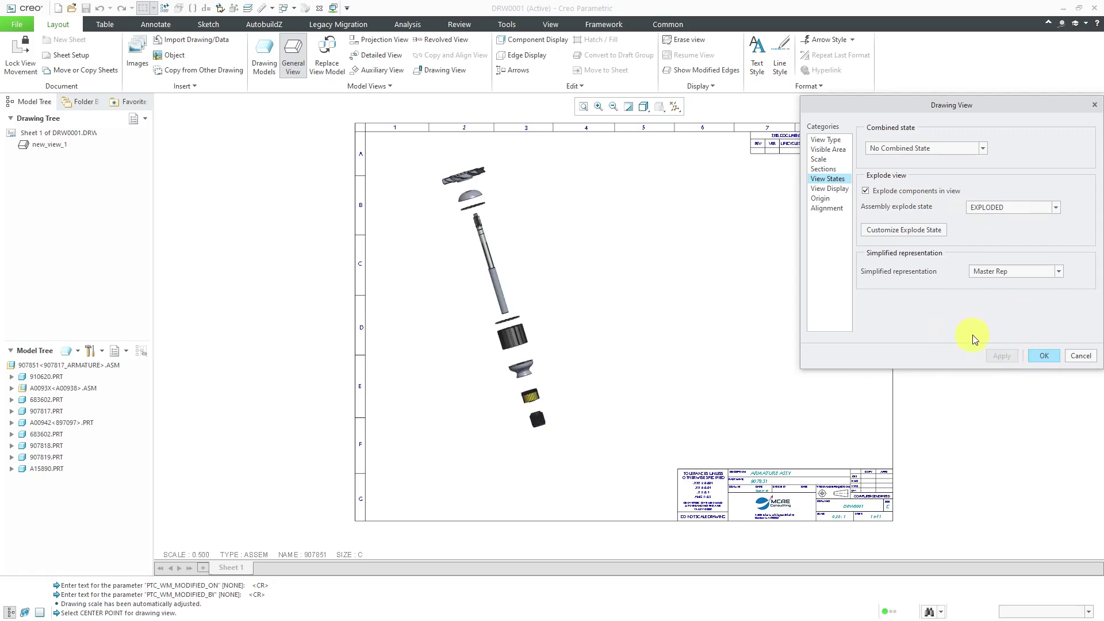
click(1043, 355)
click(742, 311)
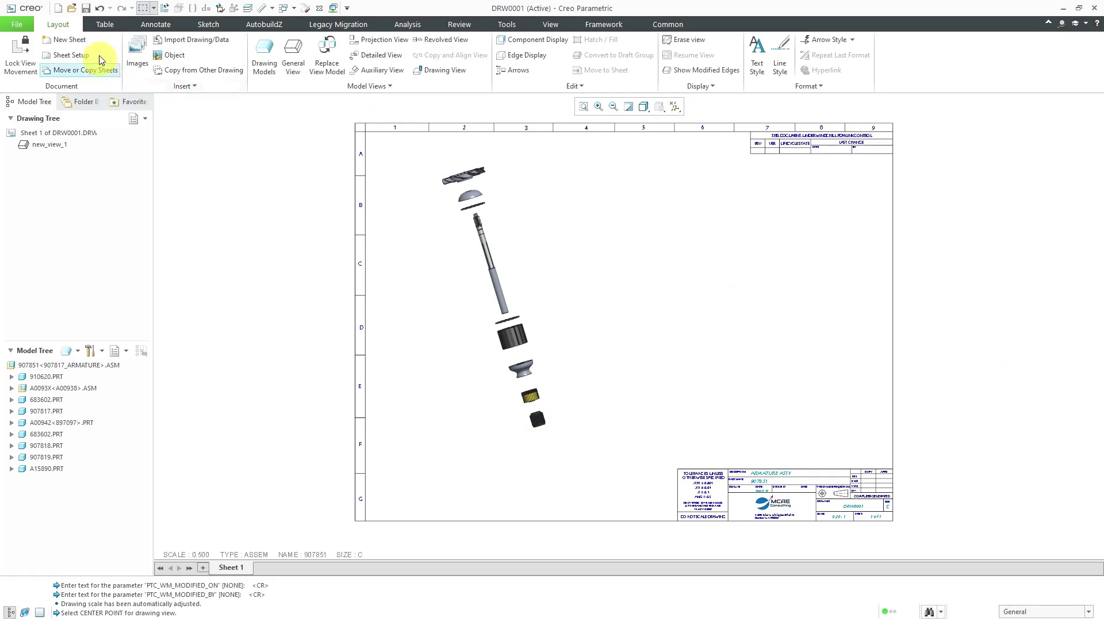
- Insert the "bom description down" quick table on the sheet, in the open area to the right of the exploded view
click(105, 24)
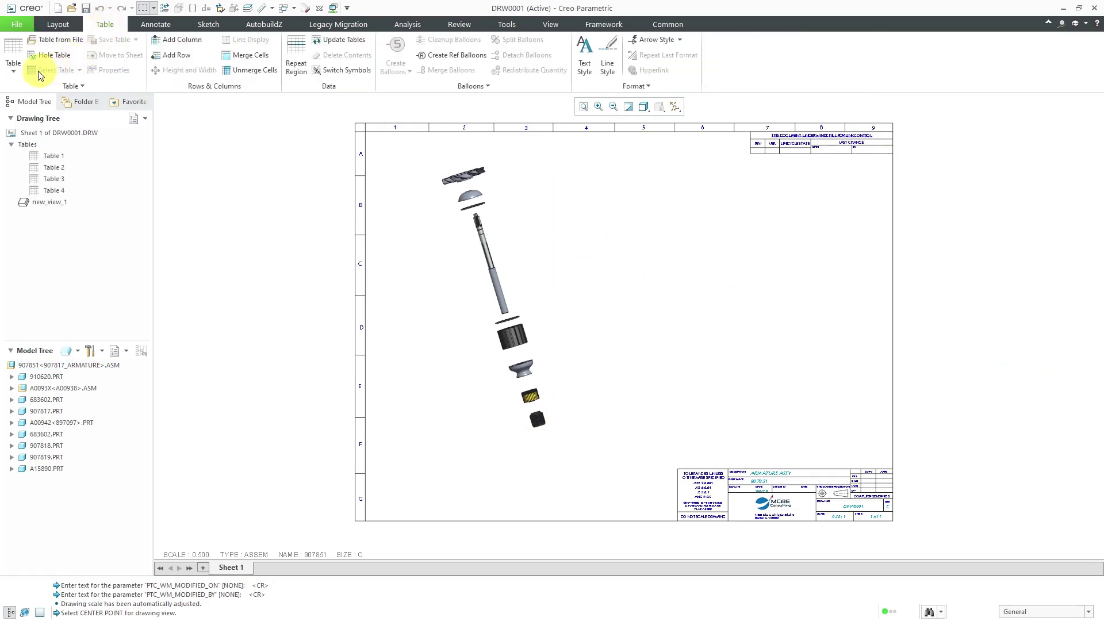
click(18, 72)
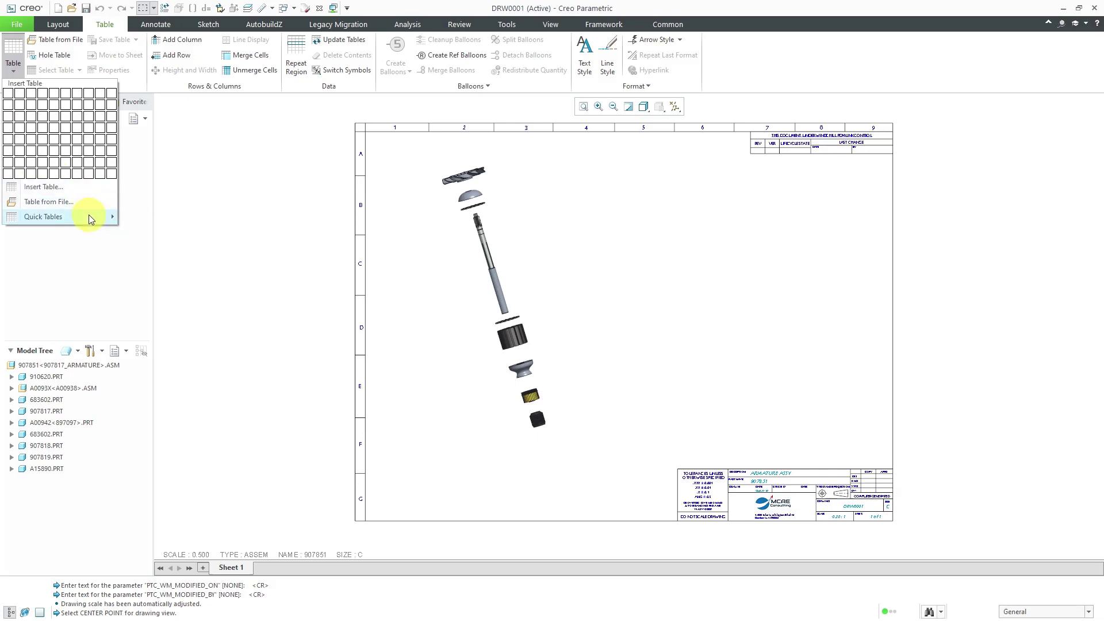
mouse_move(89, 216)
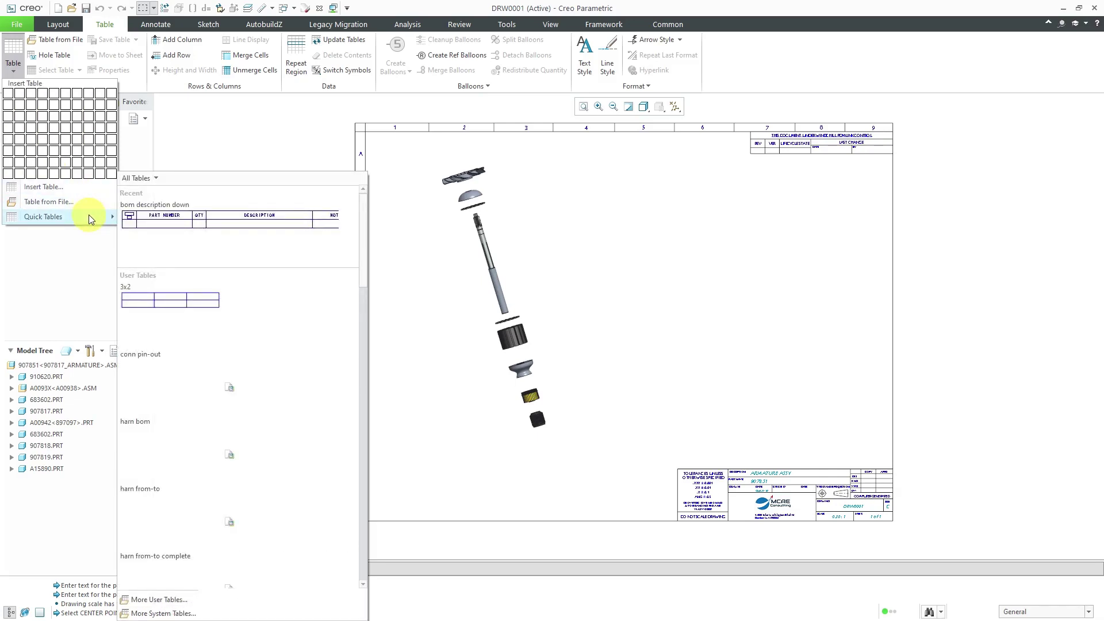
scroll(169, 286, down, 3)
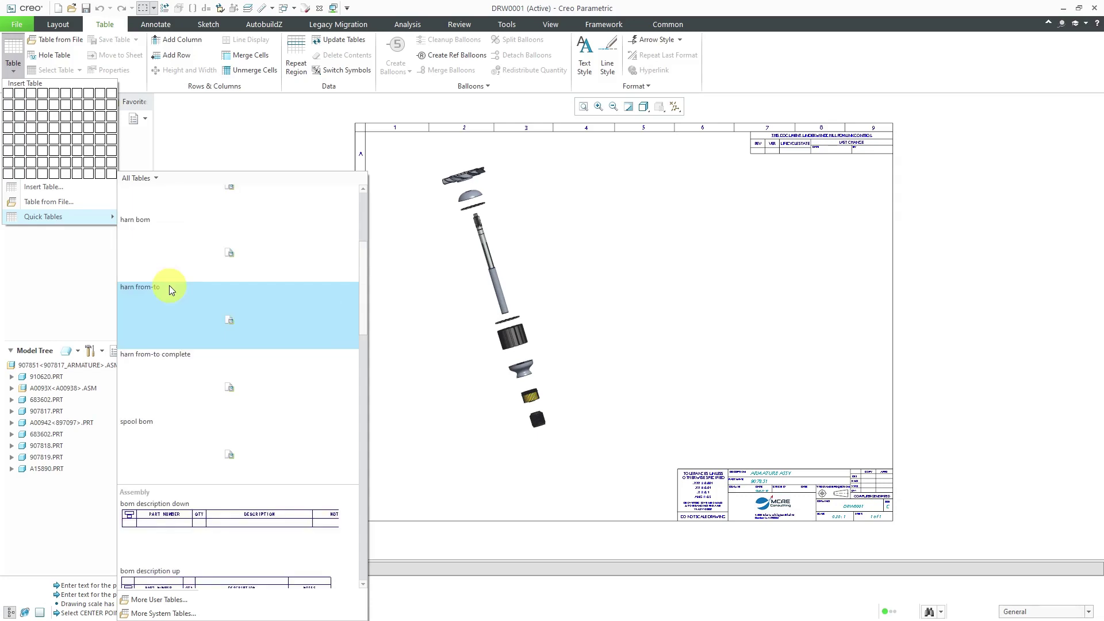
scroll(195, 263, down, 3)
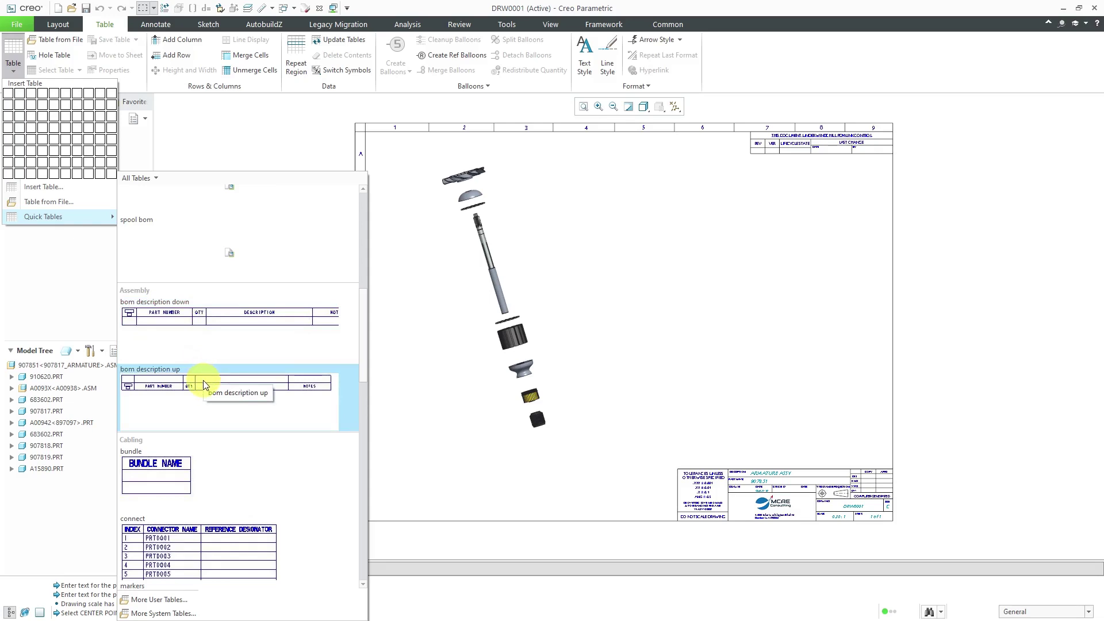
click(208, 327)
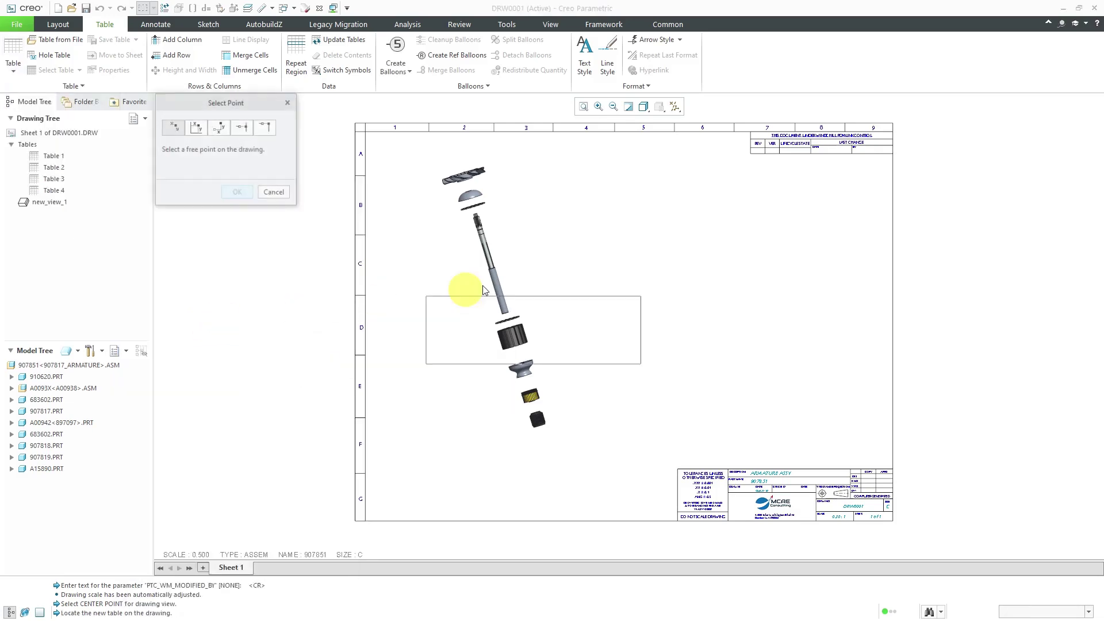
click(623, 206)
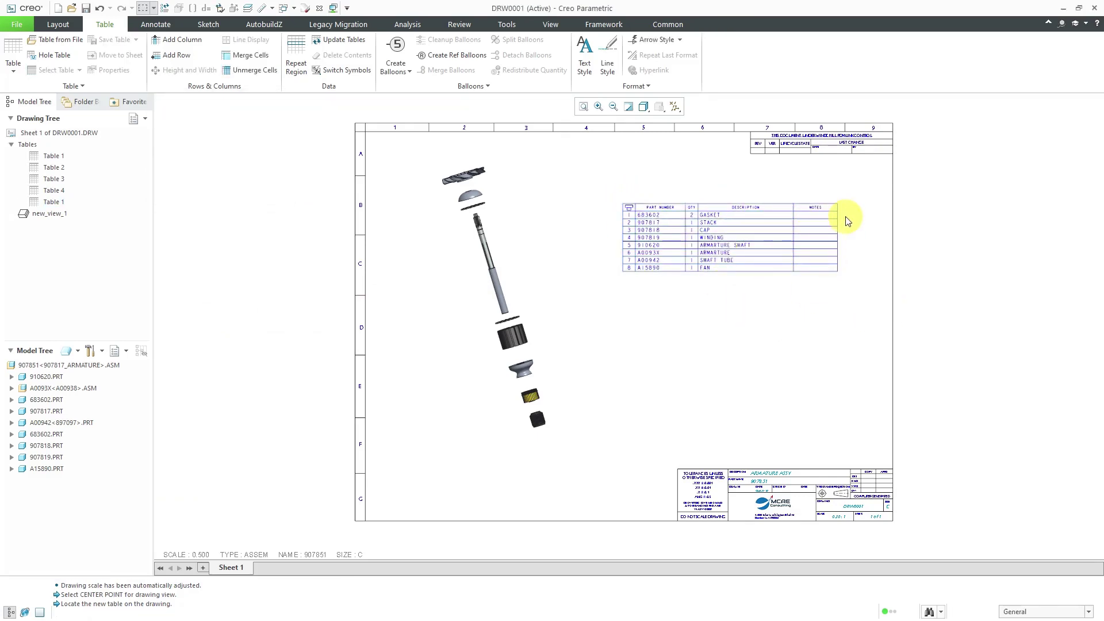
- Set the BOM table's repeat region attribute to Recursive, accepting the possible loss of comment cells, dash items or fix indices
scroll(842, 221, down, 2)
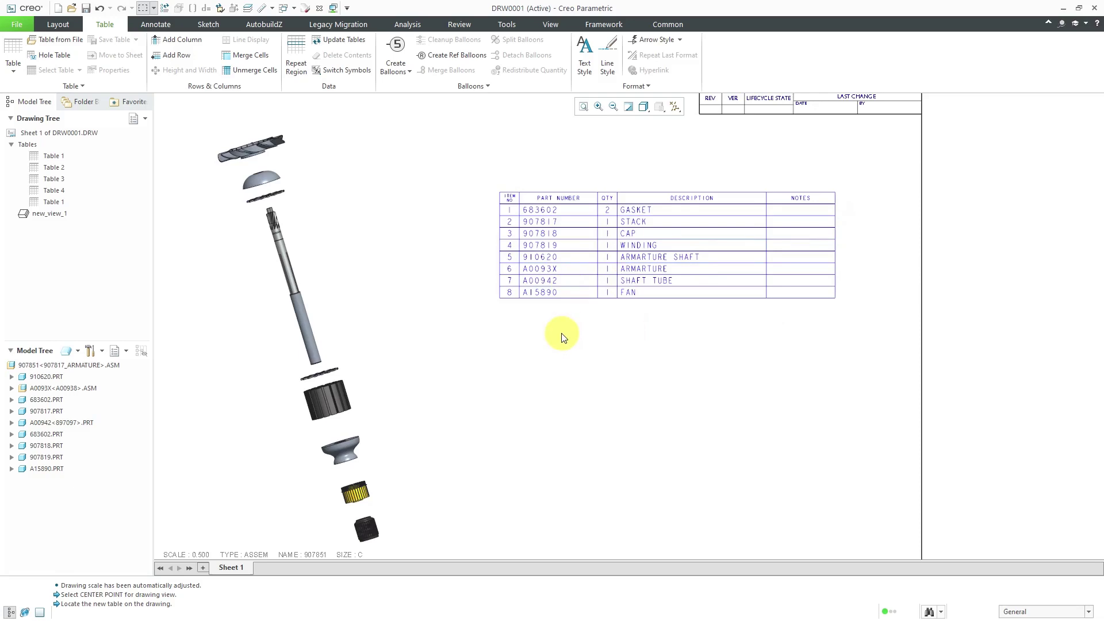
click(300, 68)
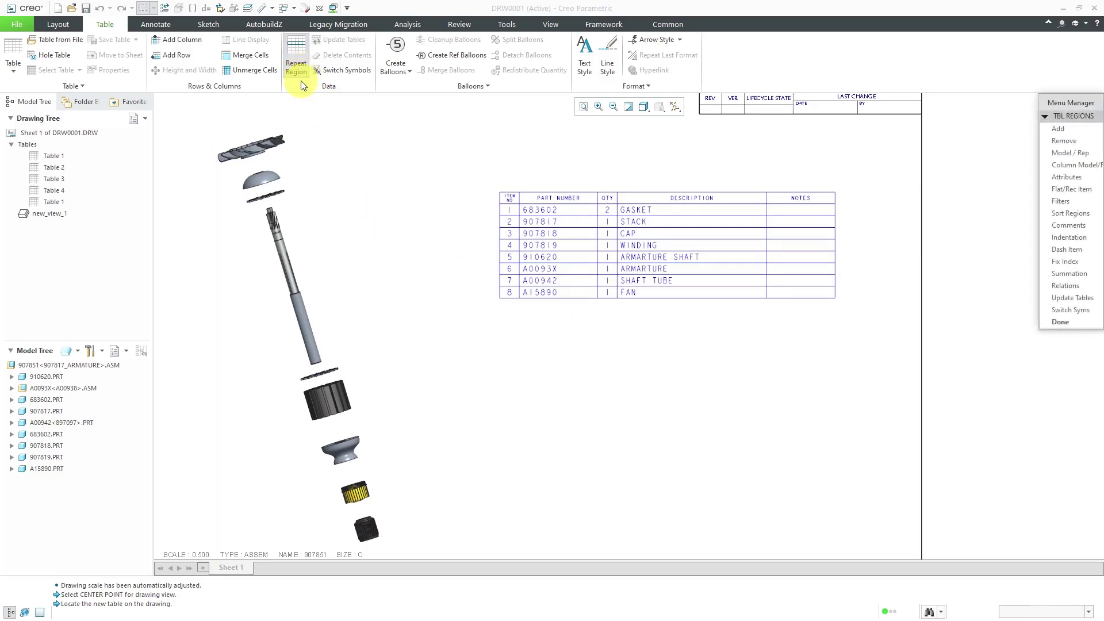
click(1065, 177)
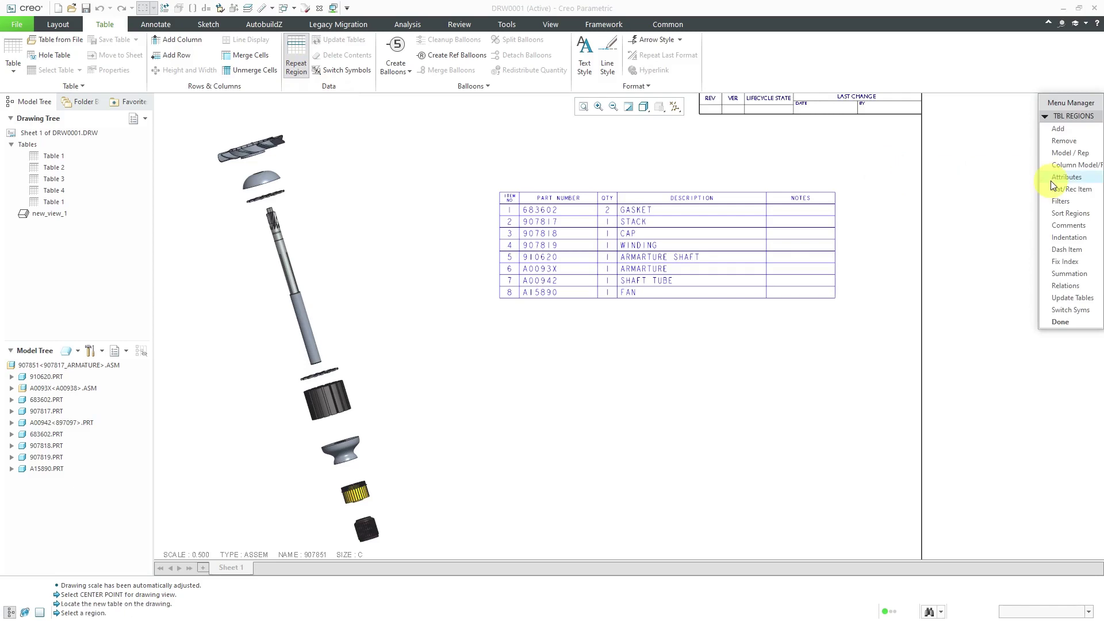
click(662, 243)
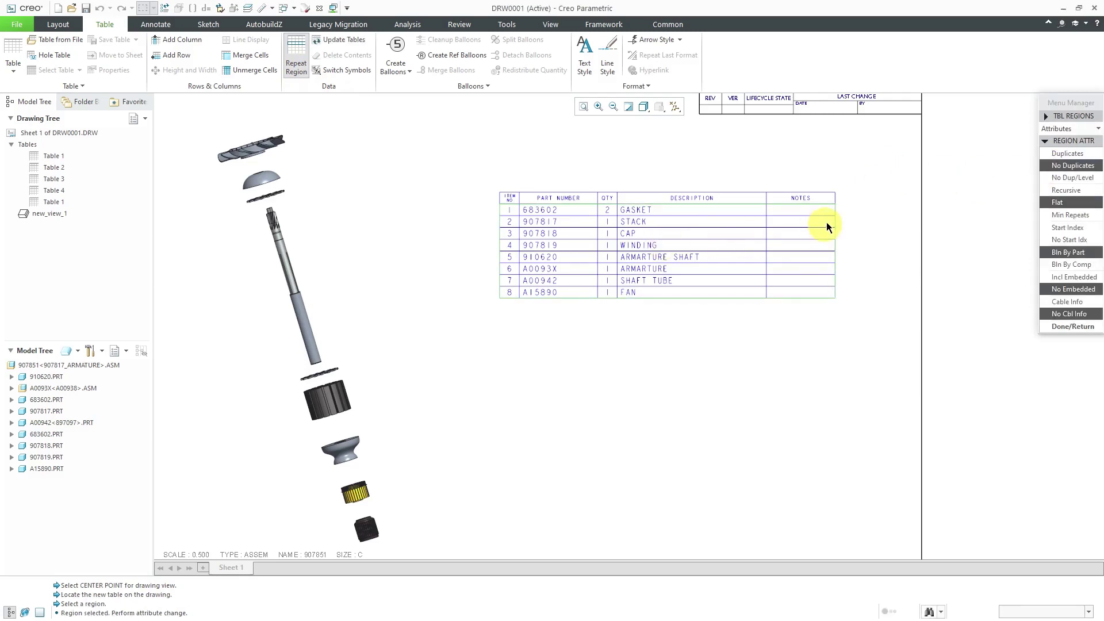
click(1070, 189)
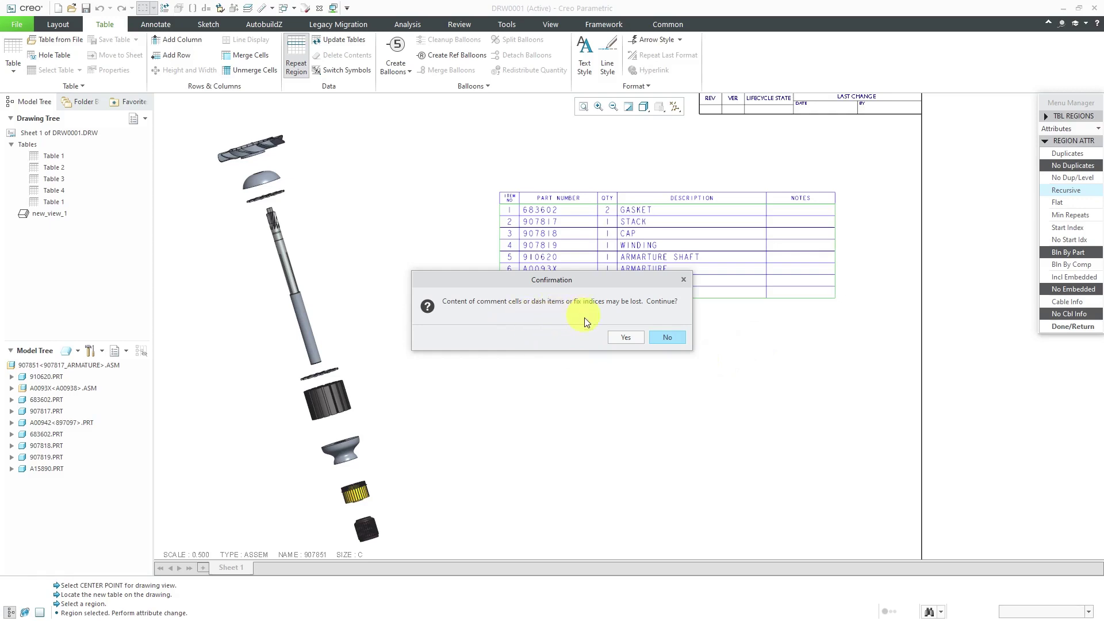
click(621, 338)
click(628, 337)
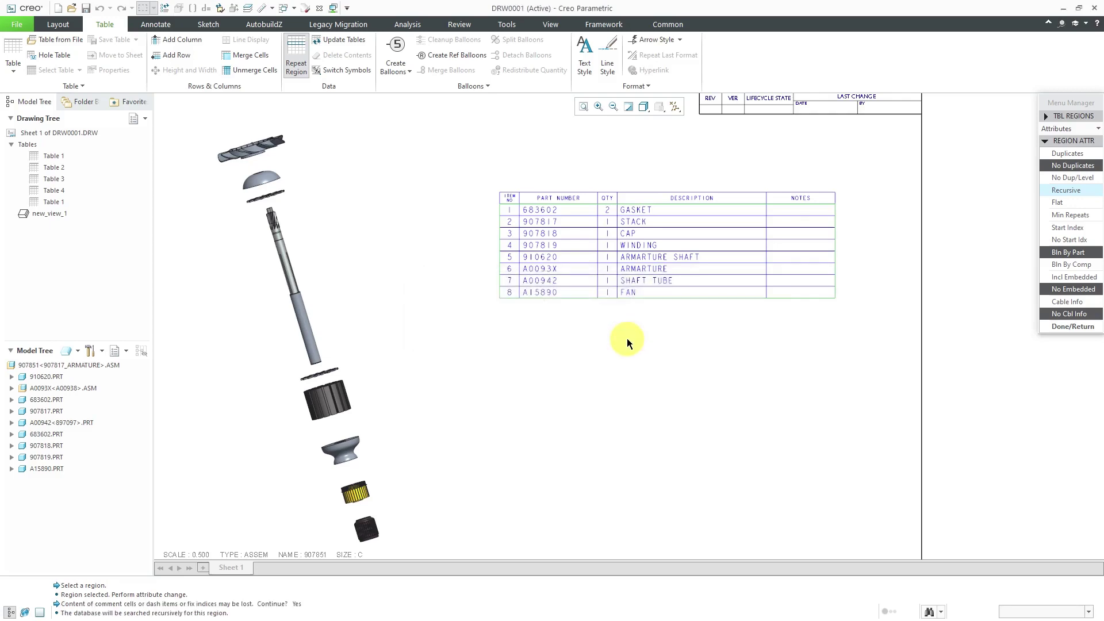
click(1081, 330)
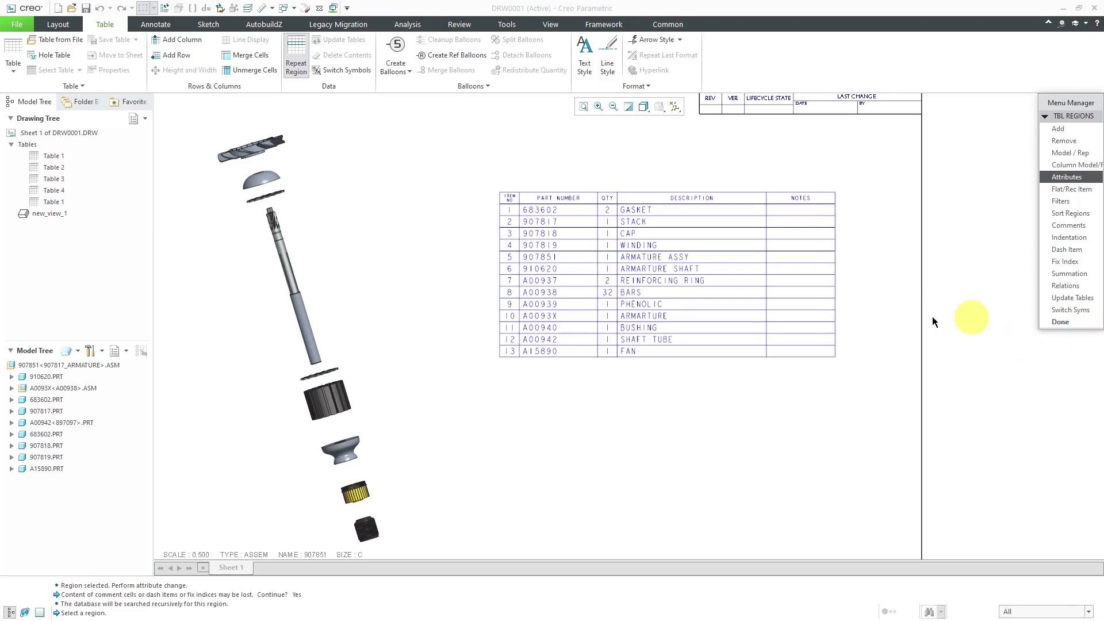
- Finish the repeat region editing and confirm the BOM table's balloon properties for Region_1 with Simple Circle type and rpt.index parameter
click(1070, 325)
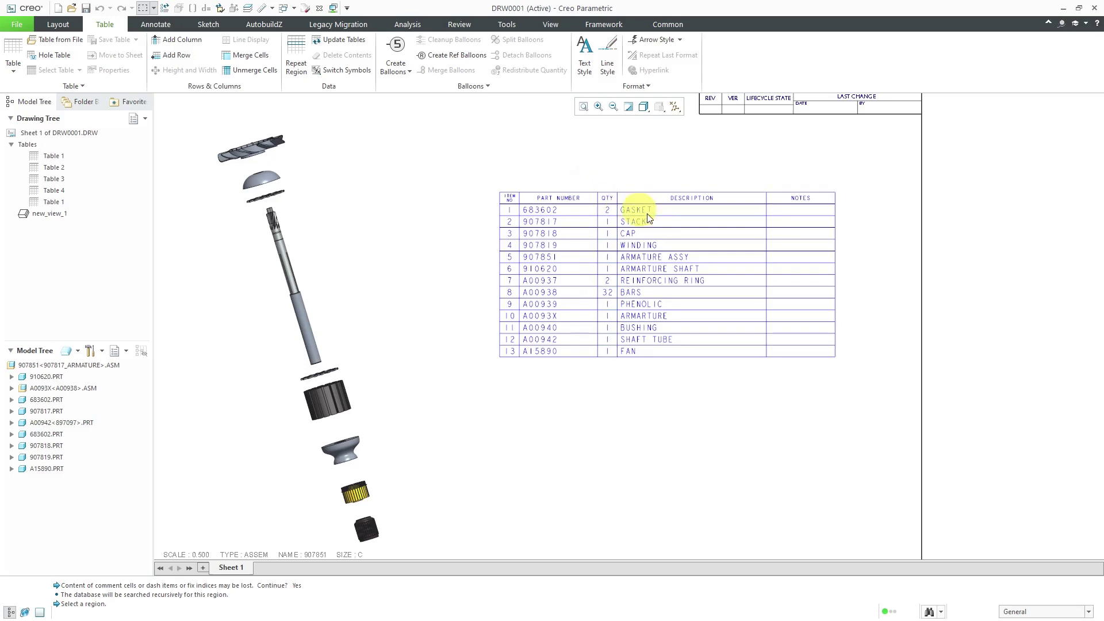
scroll(623, 320, down, 2)
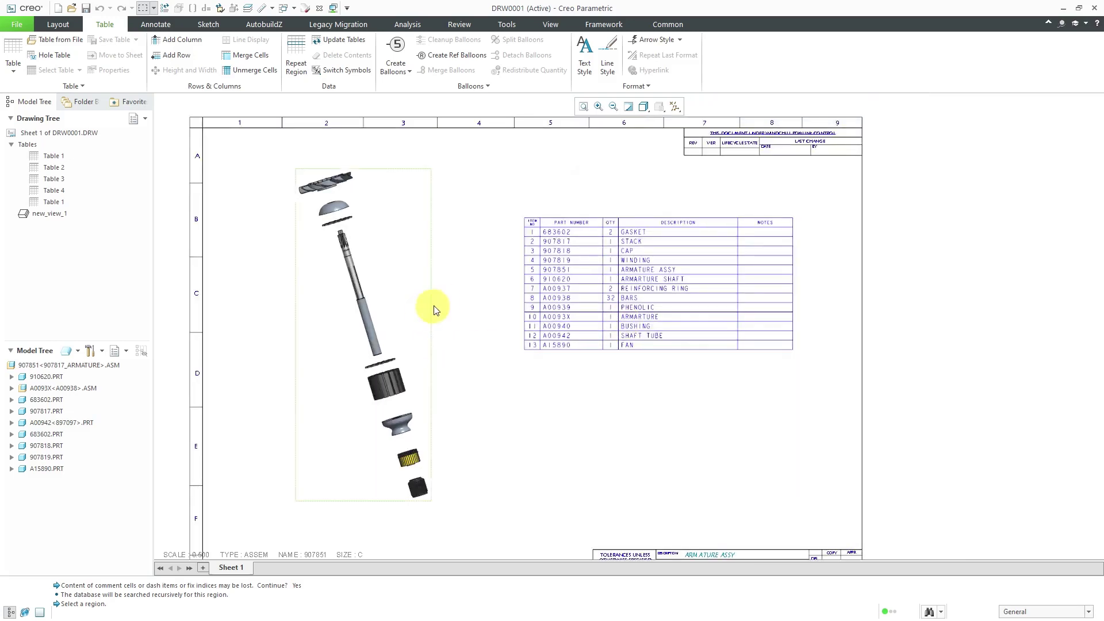
click(562, 299)
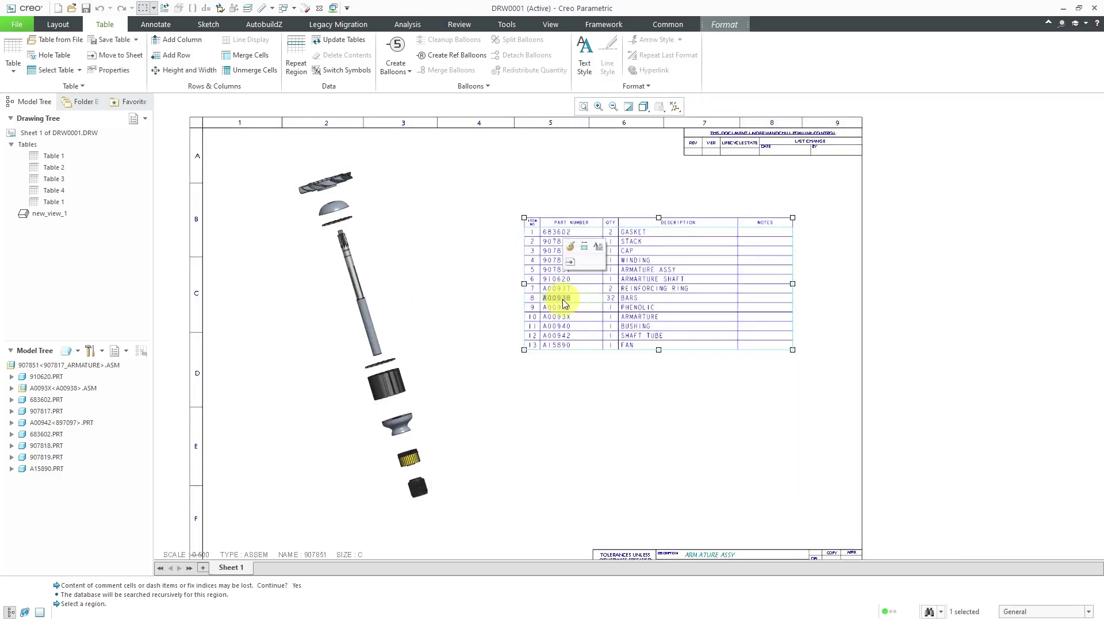
click(57, 71)
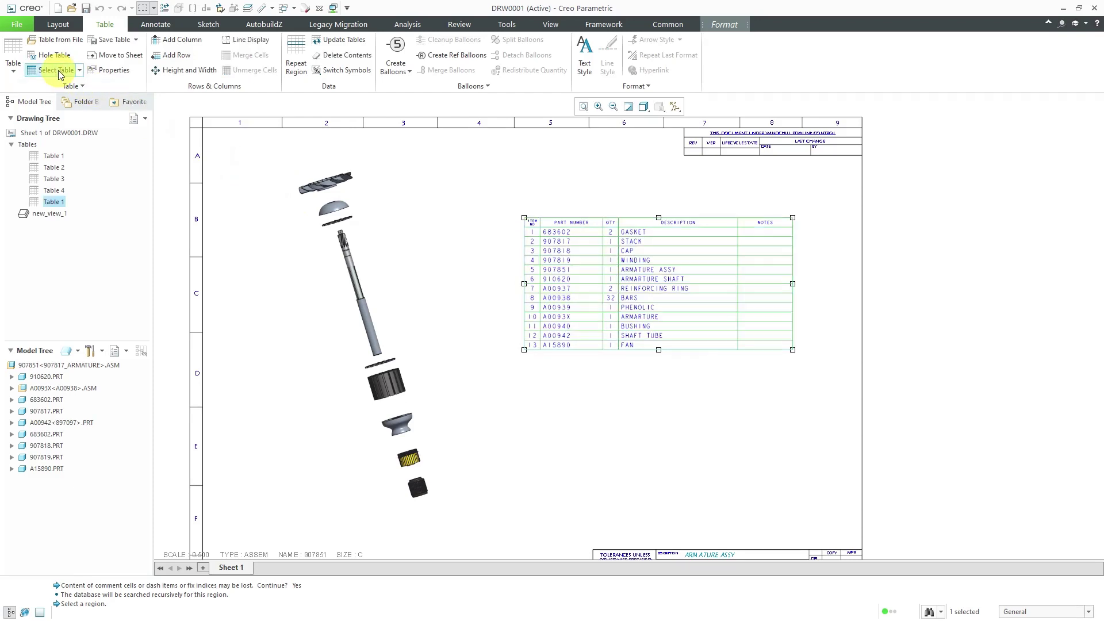
click(114, 71)
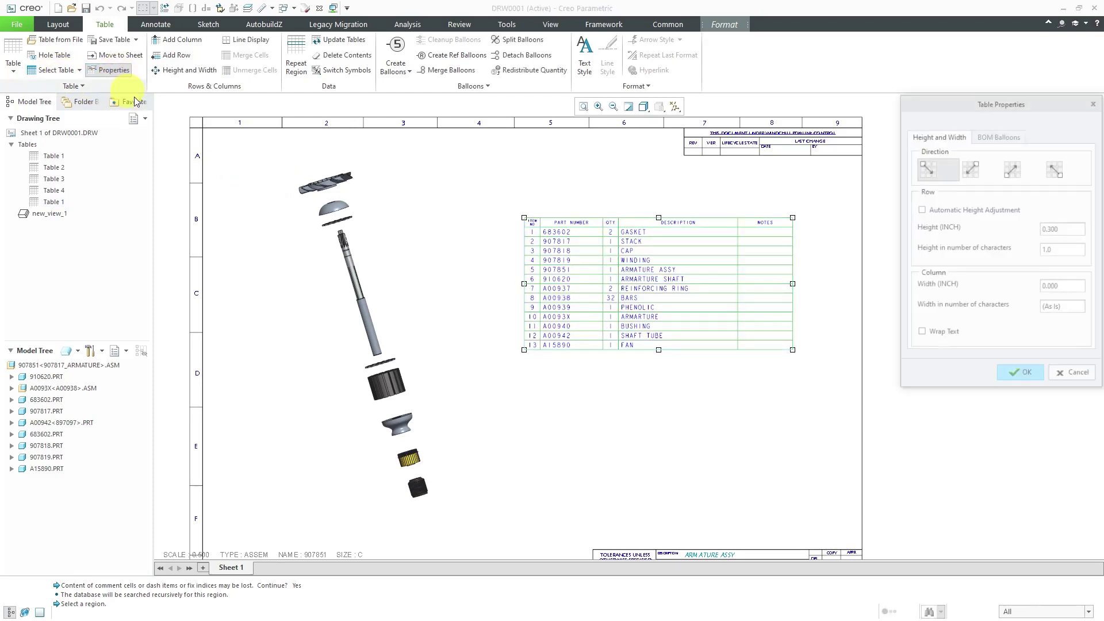
click(992, 136)
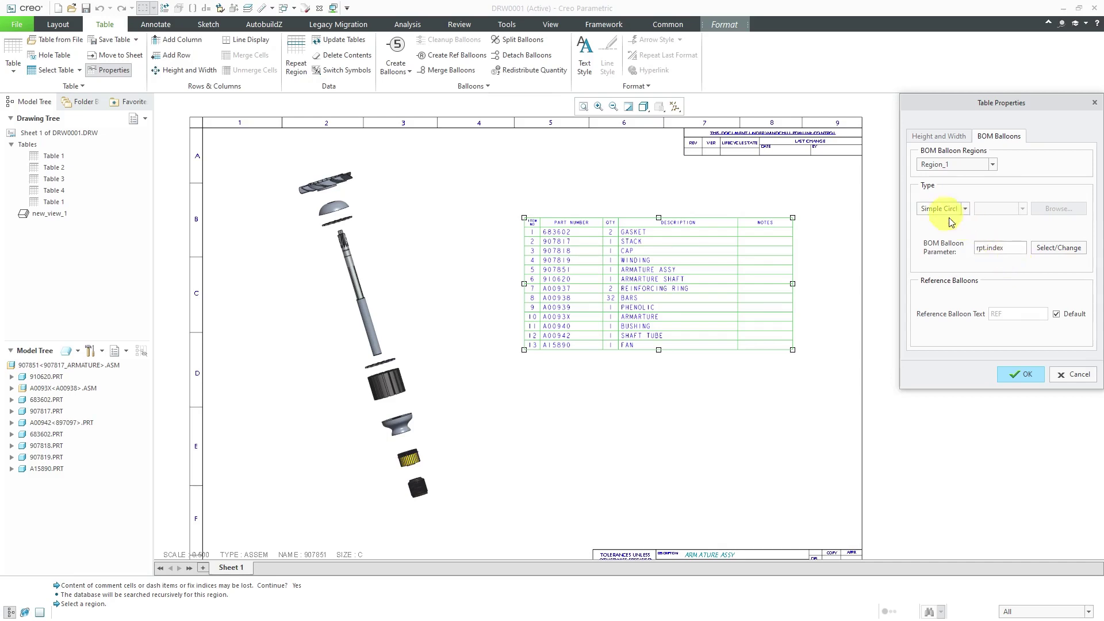
click(1019, 374)
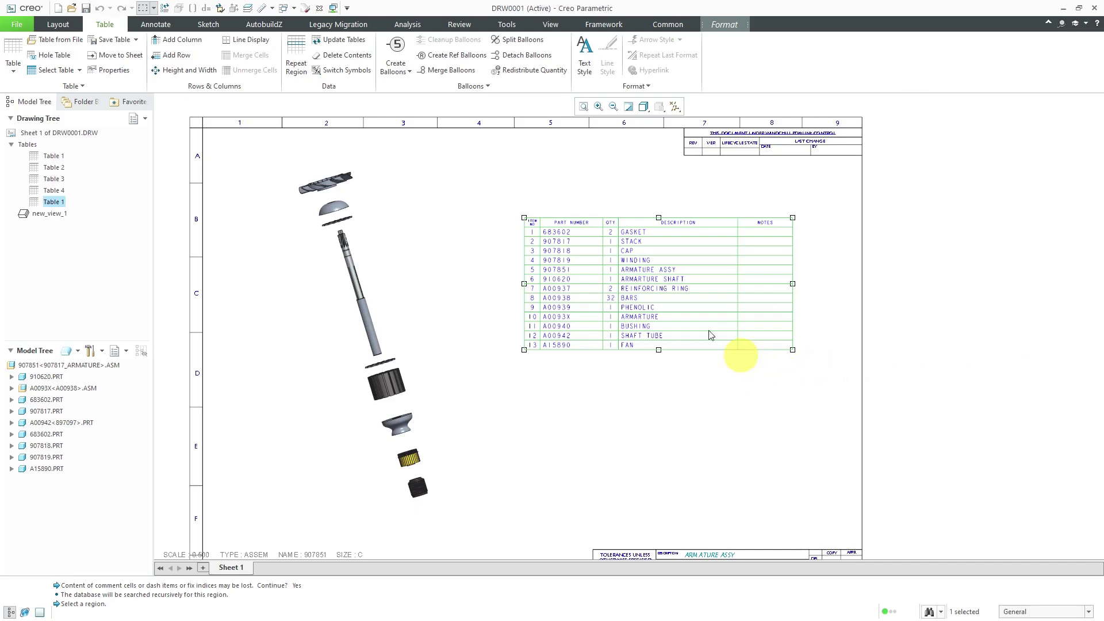
- Create BOM balloons by view for the exploded armature view
click(392, 68)
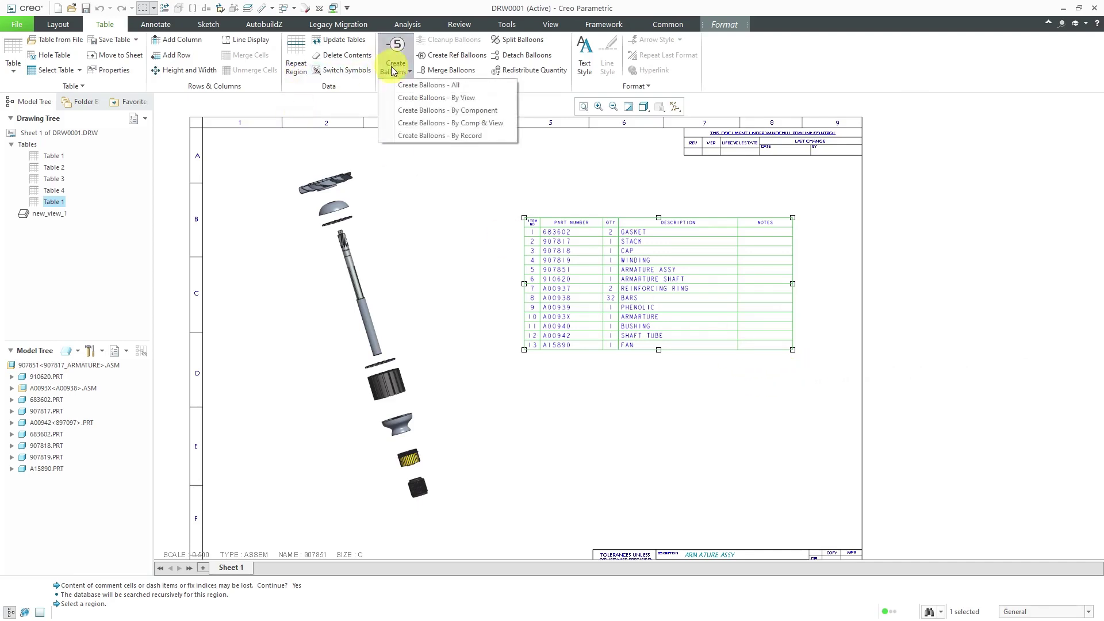
click(422, 96)
click(366, 277)
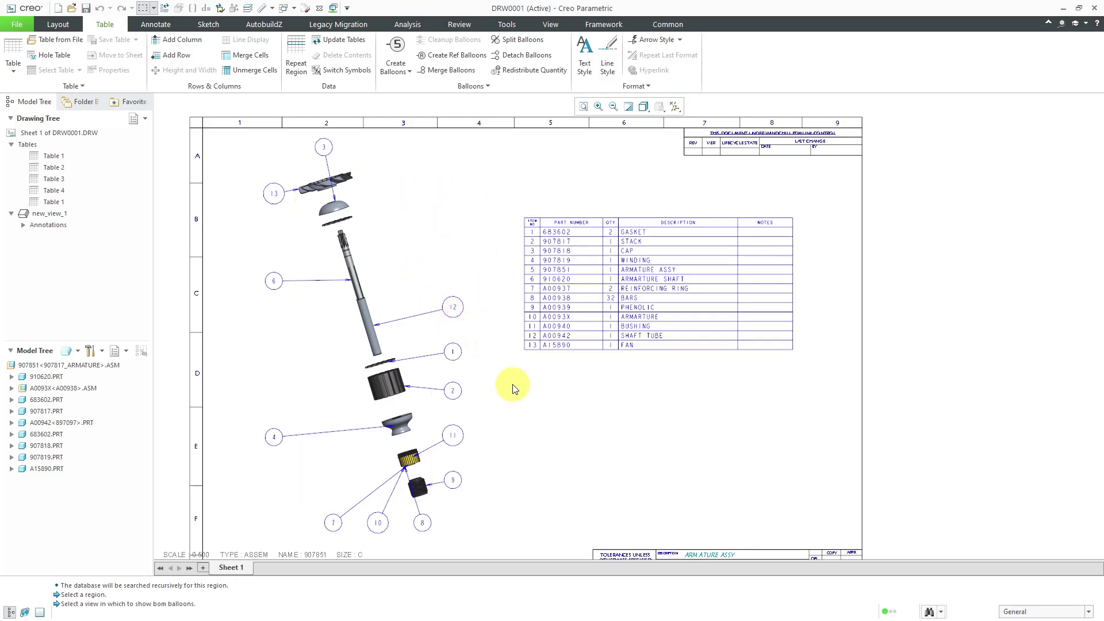
- Change the BOM table's balloon type to Quantity Split Circle in the table properties
click(571, 287)
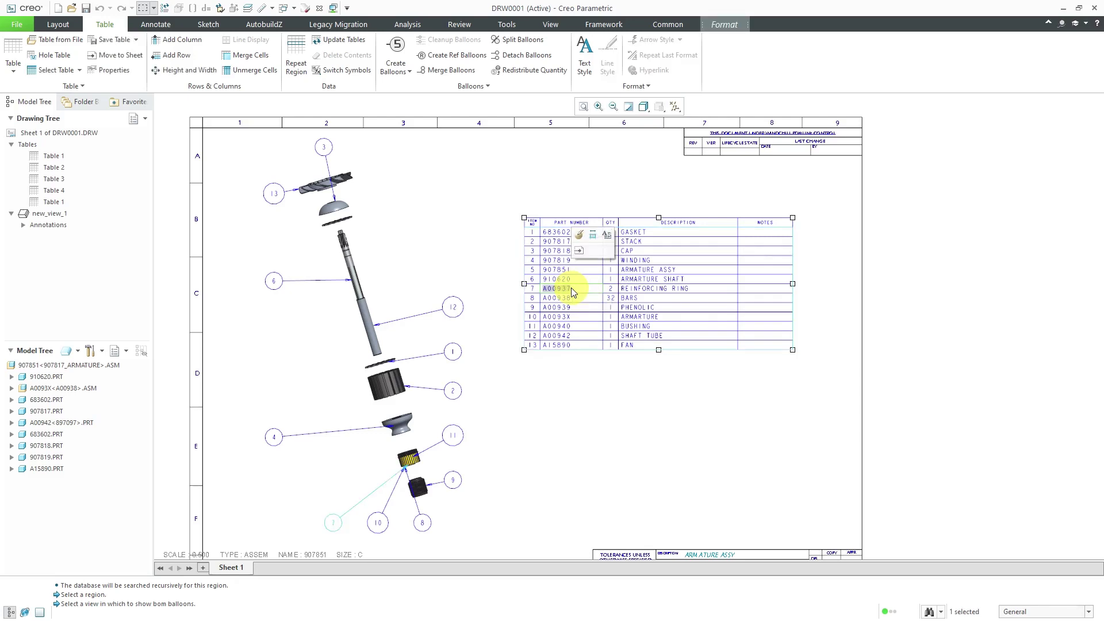
click(60, 70)
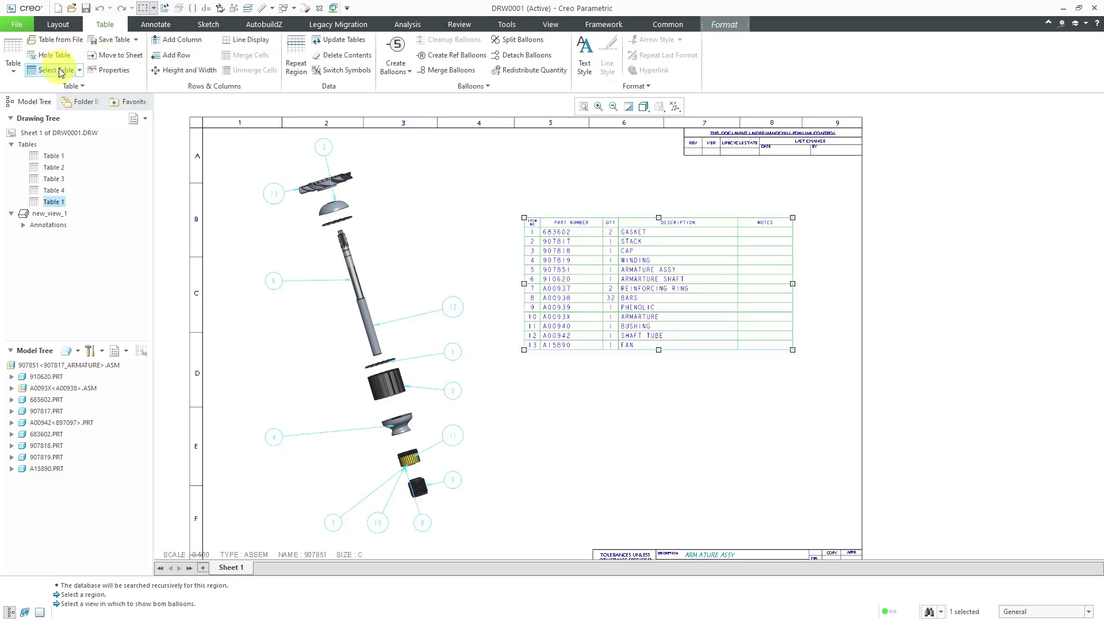
click(110, 69)
click(1006, 138)
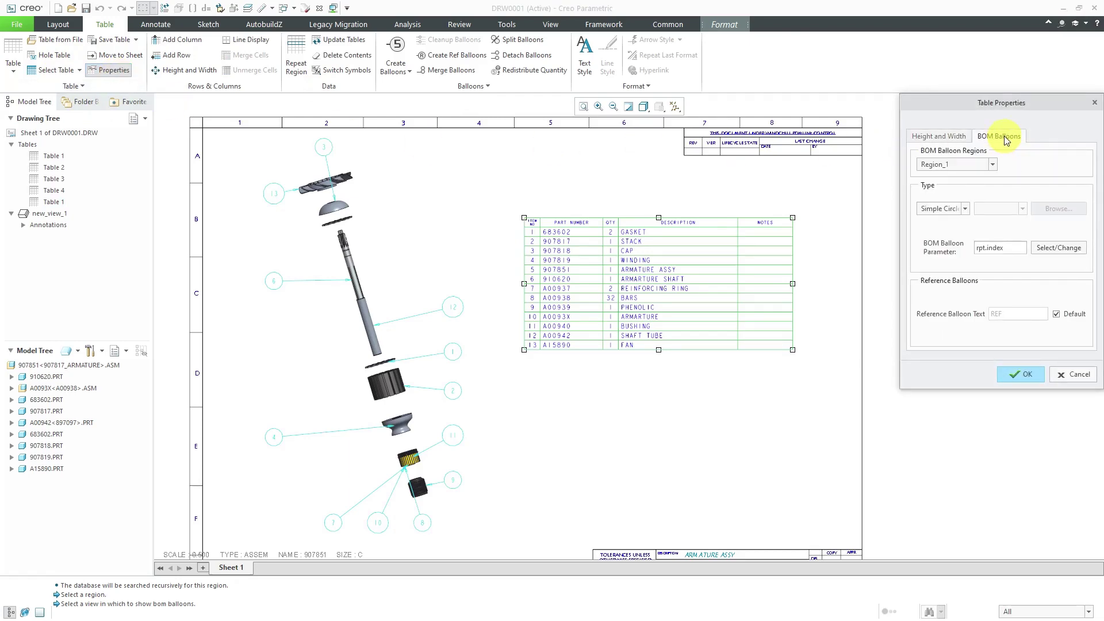
click(966, 210)
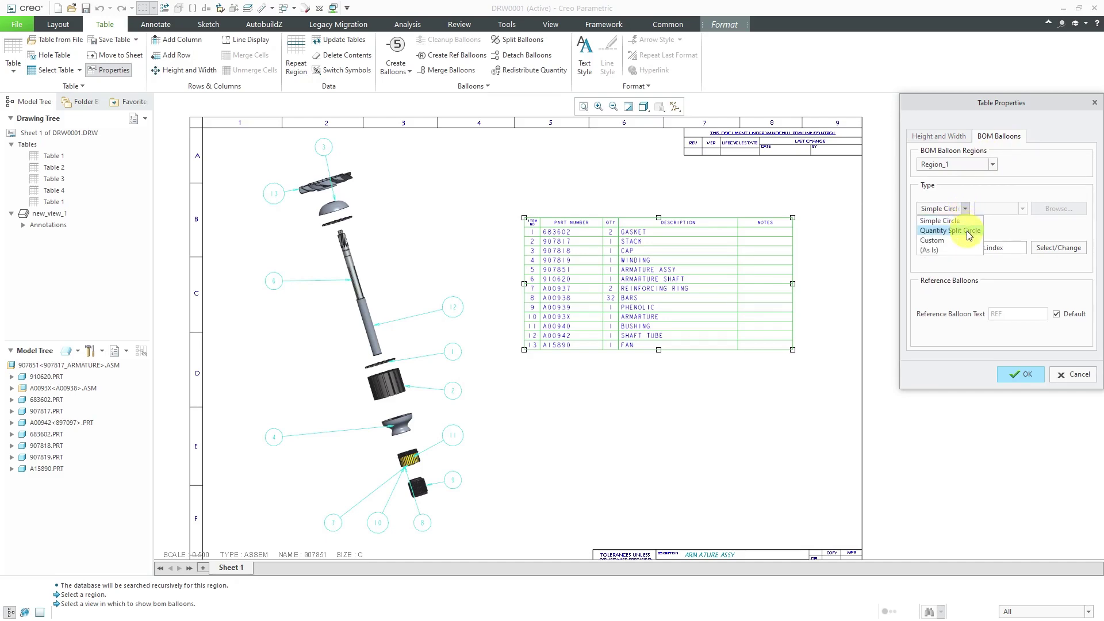
click(969, 231)
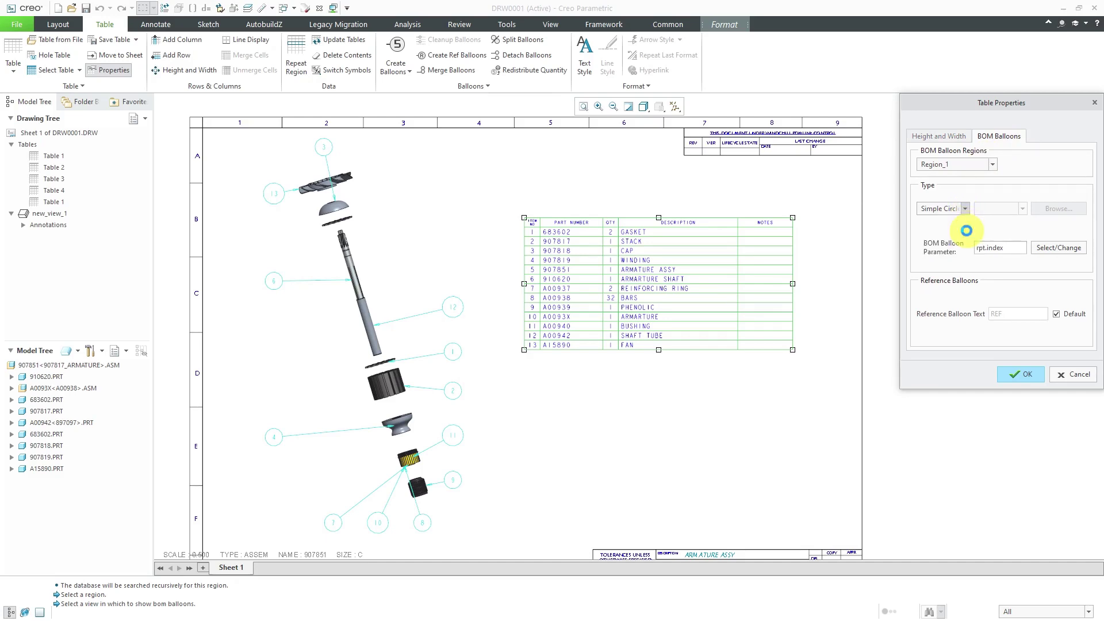
click(1027, 383)
click(547, 407)
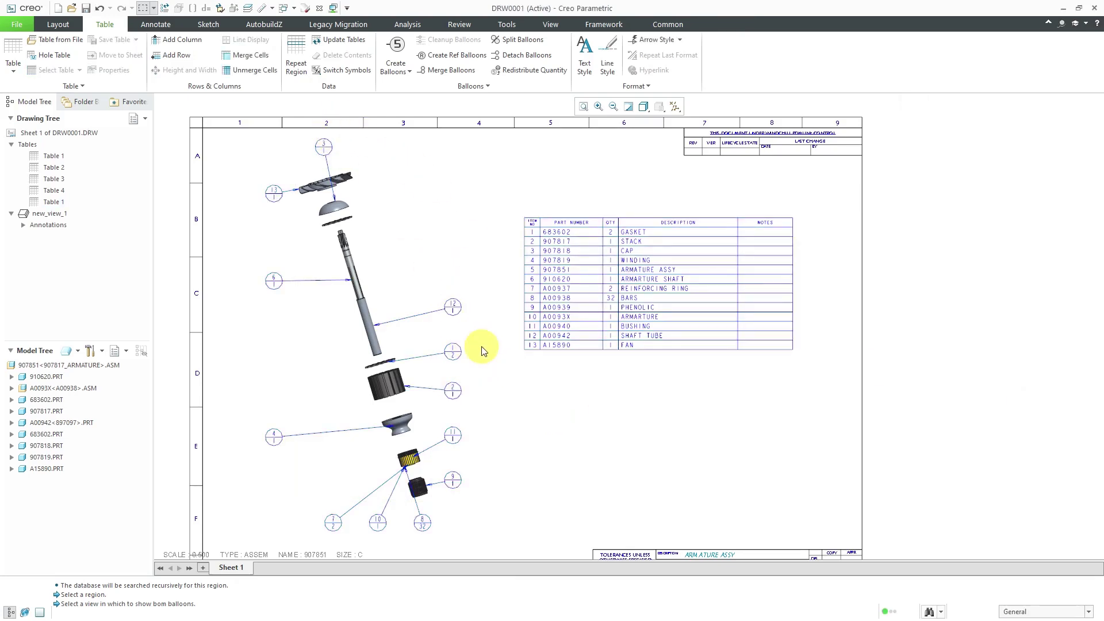
- Examine the item numbers and quantities in the split balloons around the lower components of the exploded view
click(460, 308)
scroll(434, 522, down, 2)
scroll(434, 522, up, 4)
scroll(391, 535, up, 2)
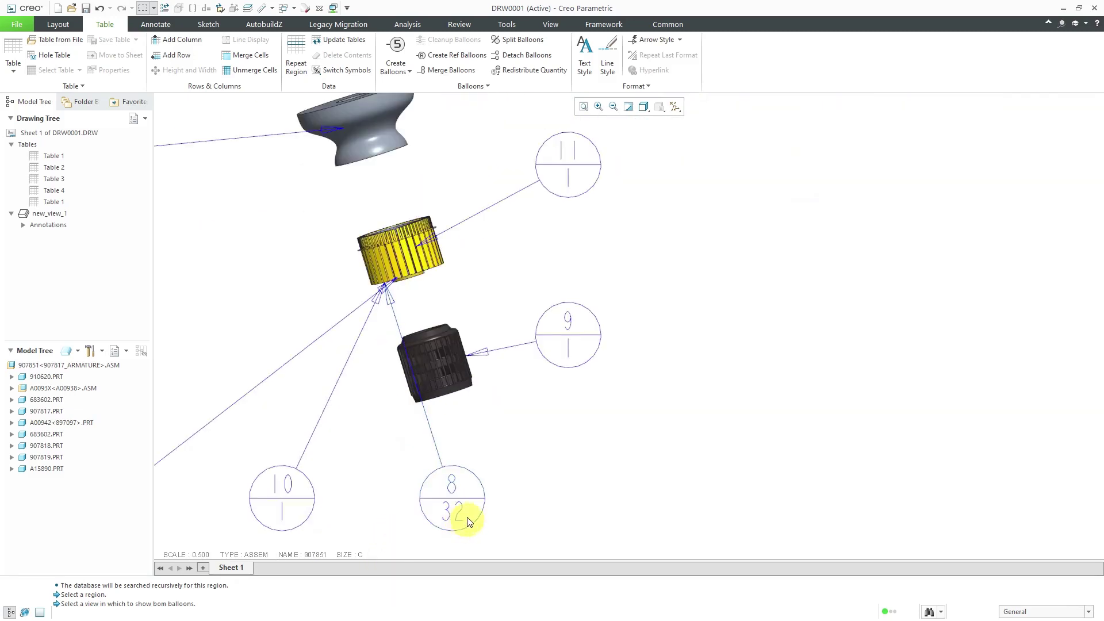
scroll(465, 515, down, 5)
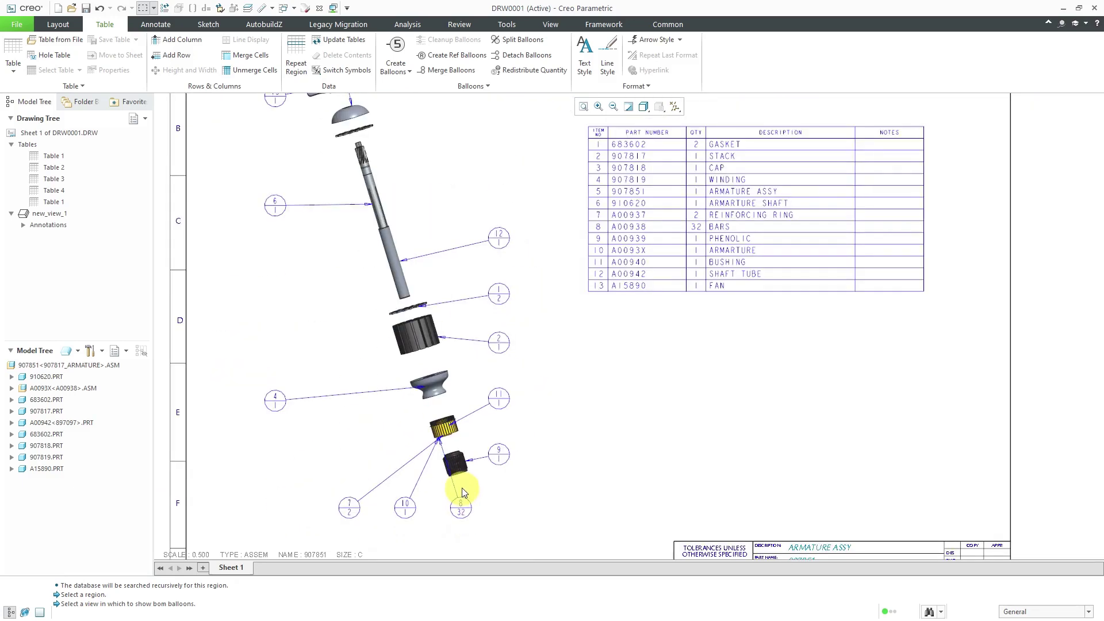
scroll(461, 488, down, 1)
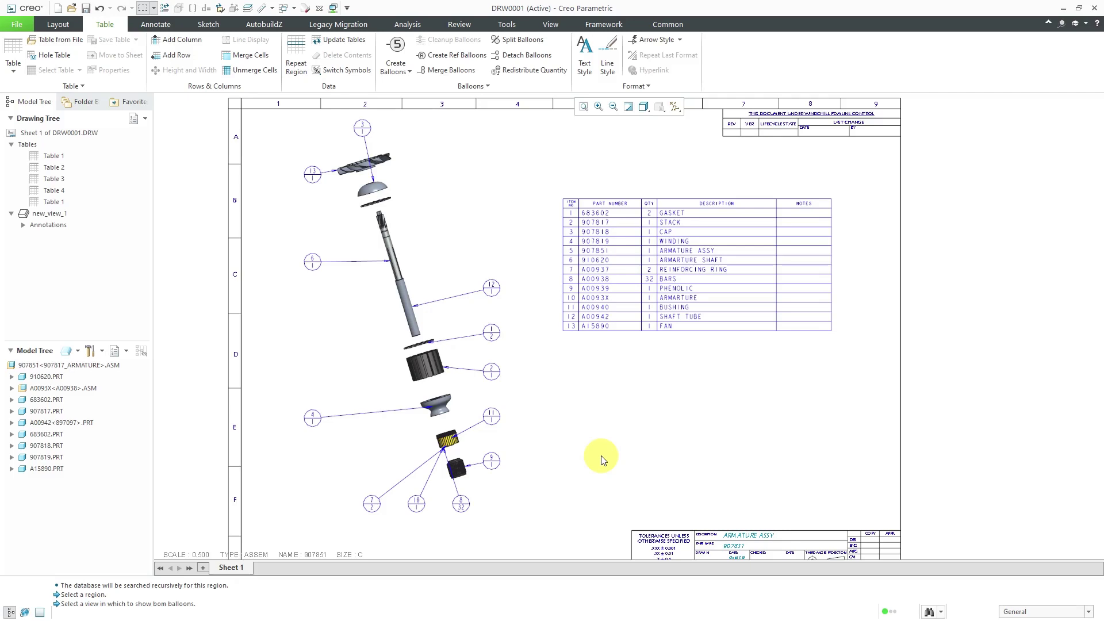
- Define a new symbol named BOM_CUSTOM in the symbol gallery and maximize its editing window
click(161, 25)
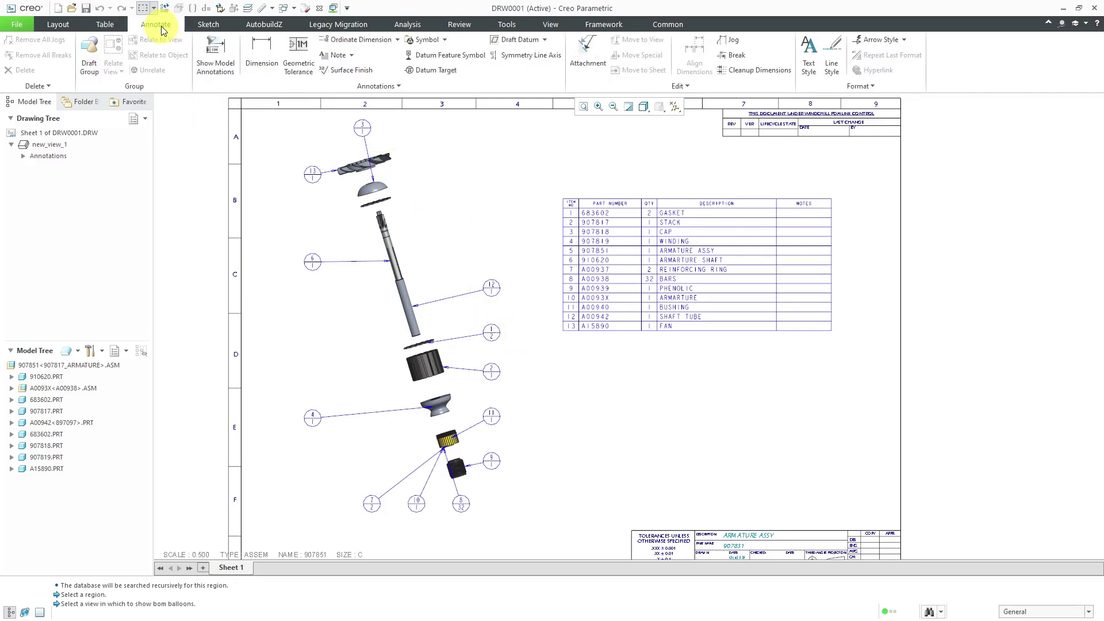
click(444, 39)
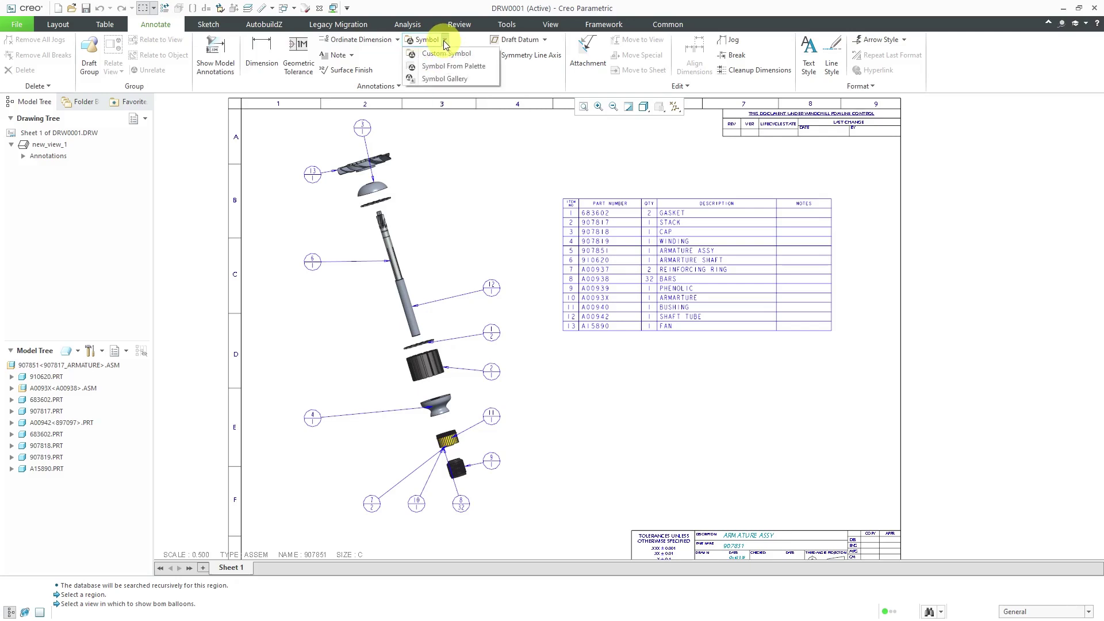
click(442, 78)
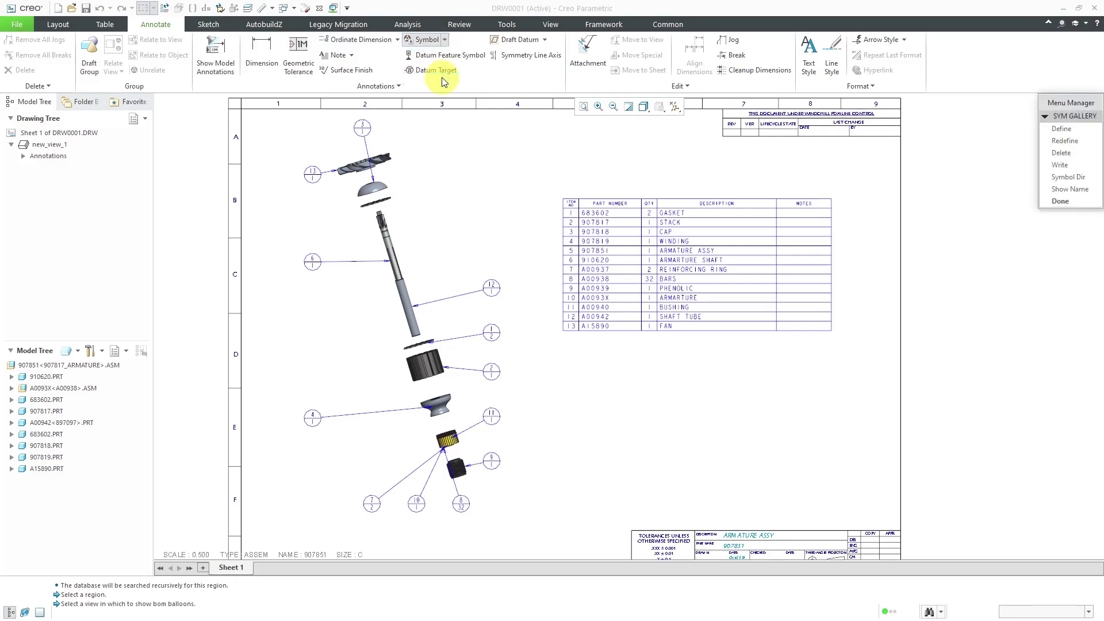
click(1073, 129)
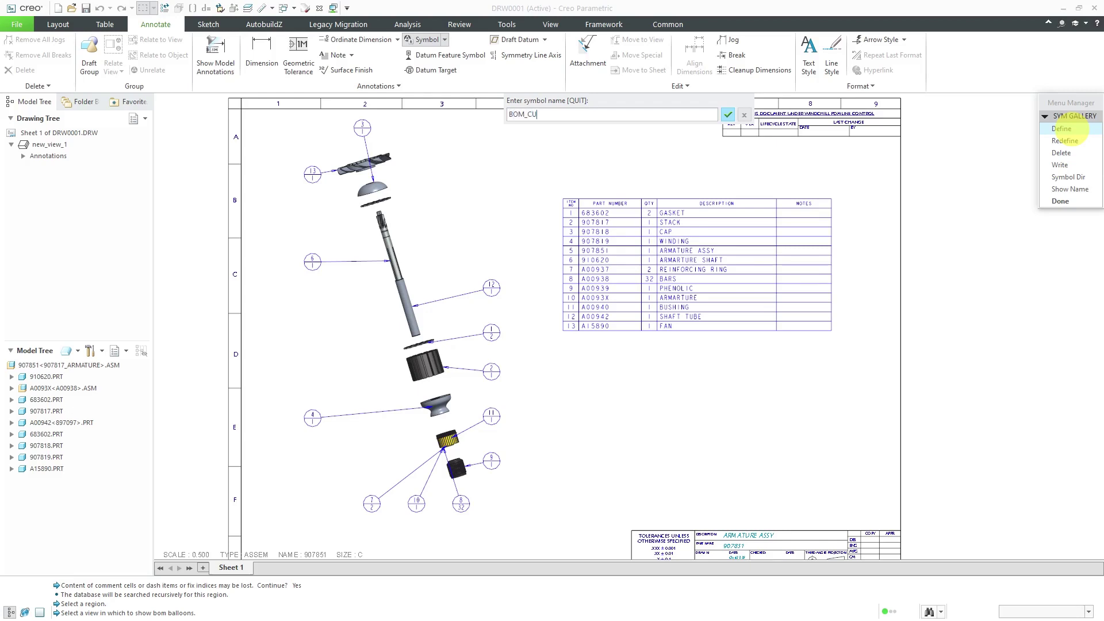
text(BOM_CUSTOM)
key(Return)
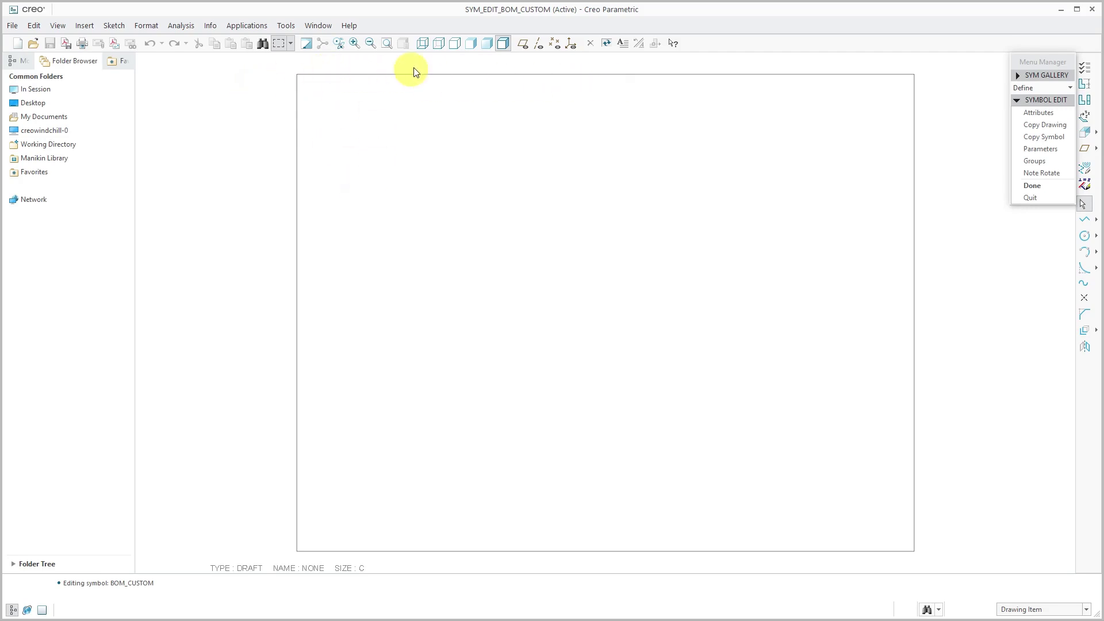
click(1077, 10)
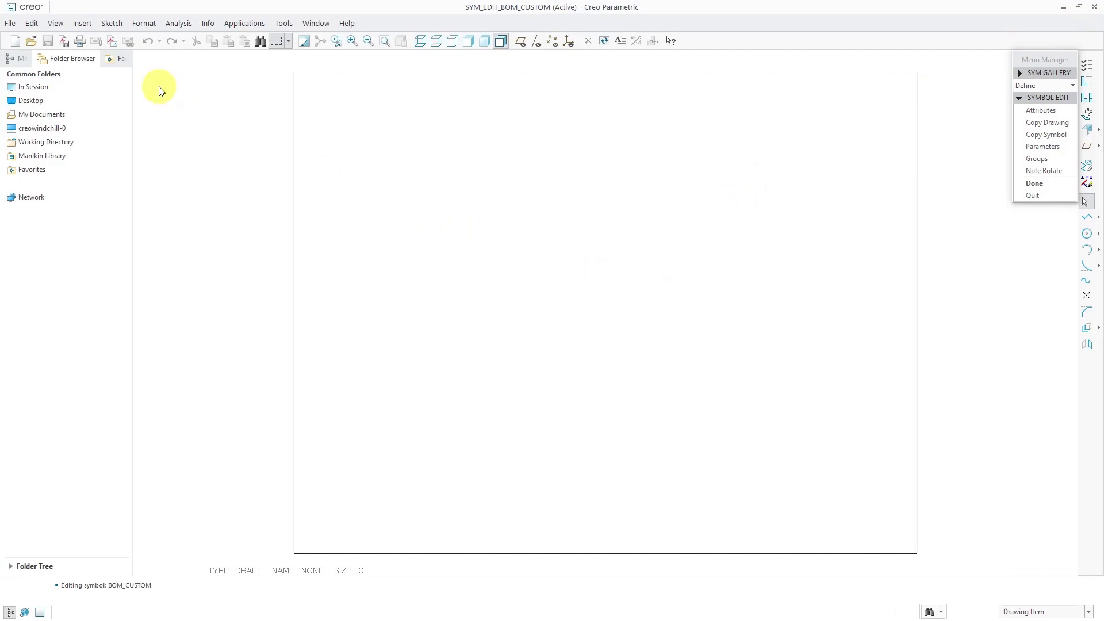
- Set the symbol editor's draft grid spacing to .125 in both X and Y
click(54, 23)
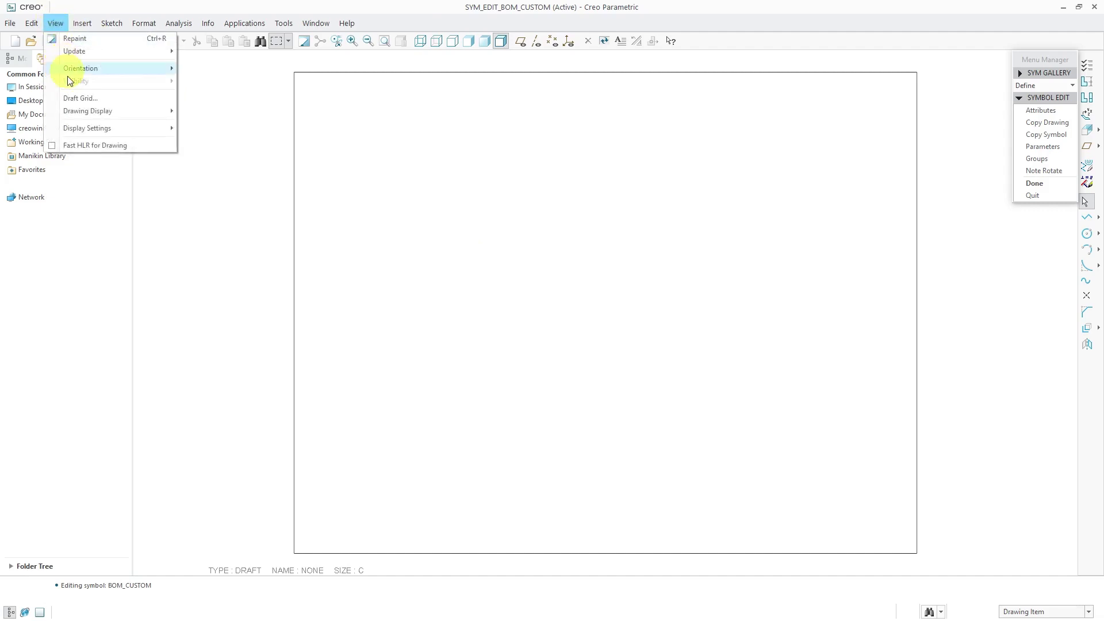
click(77, 98)
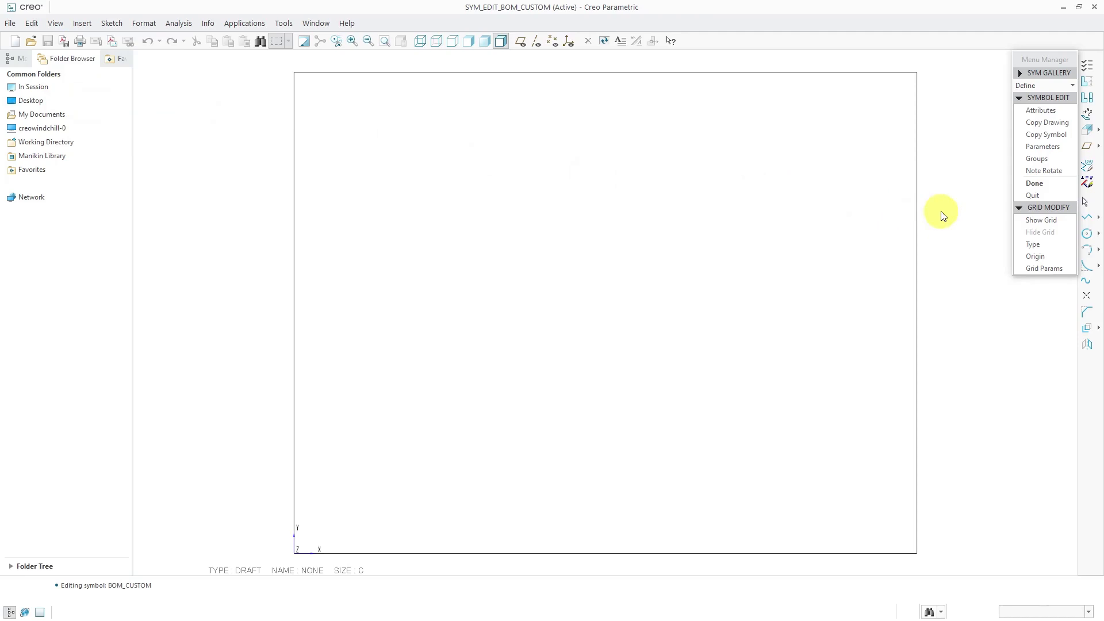
click(1044, 268)
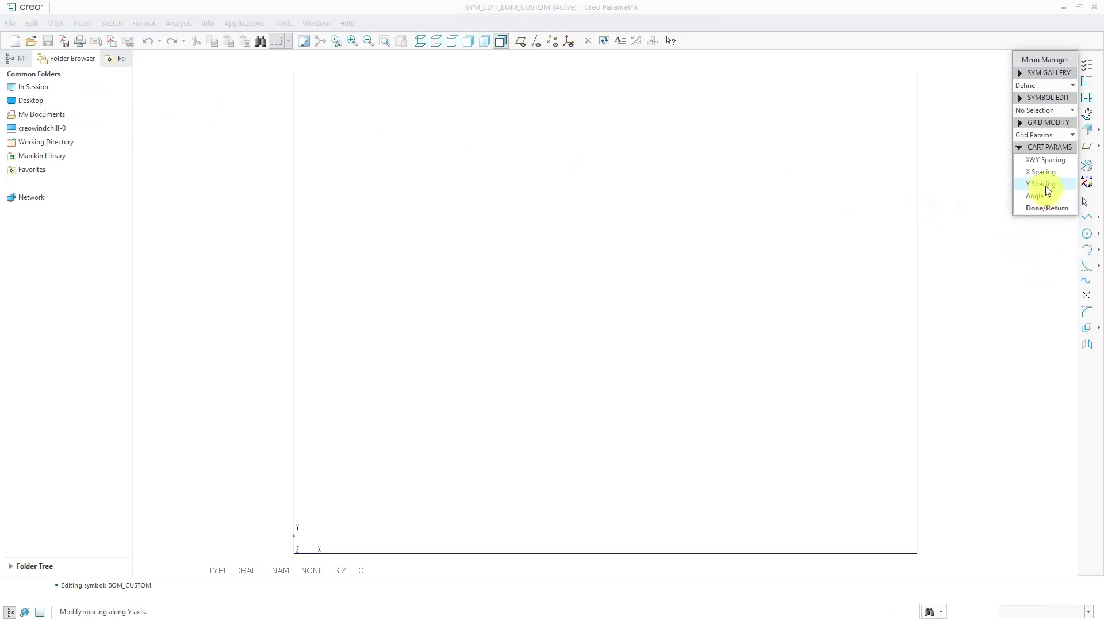
click(1044, 160)
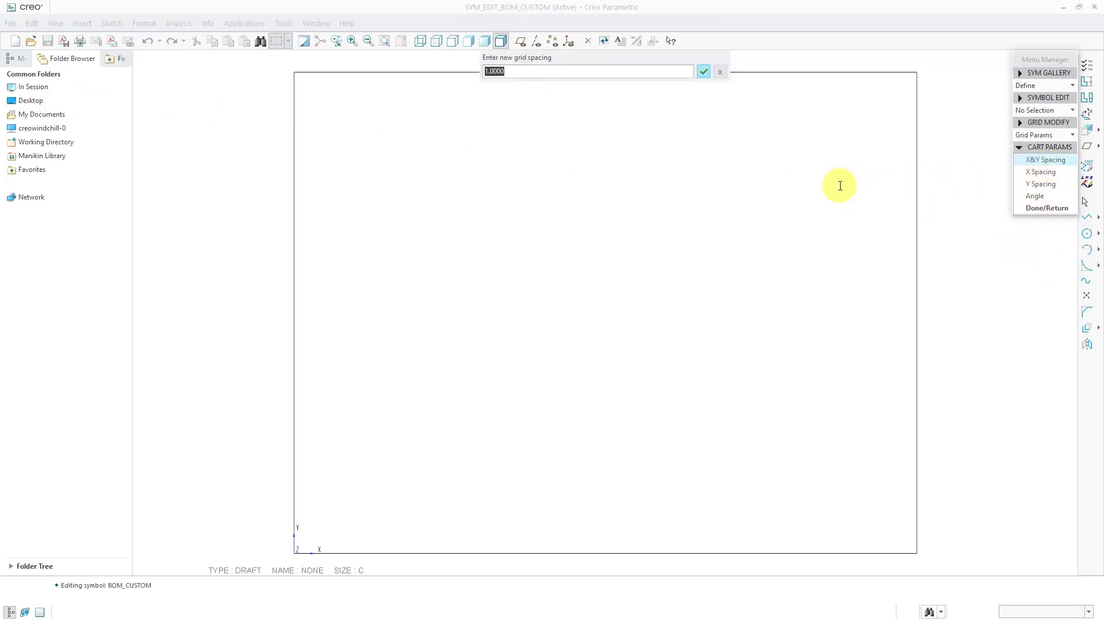
text(.125)
key(Return)
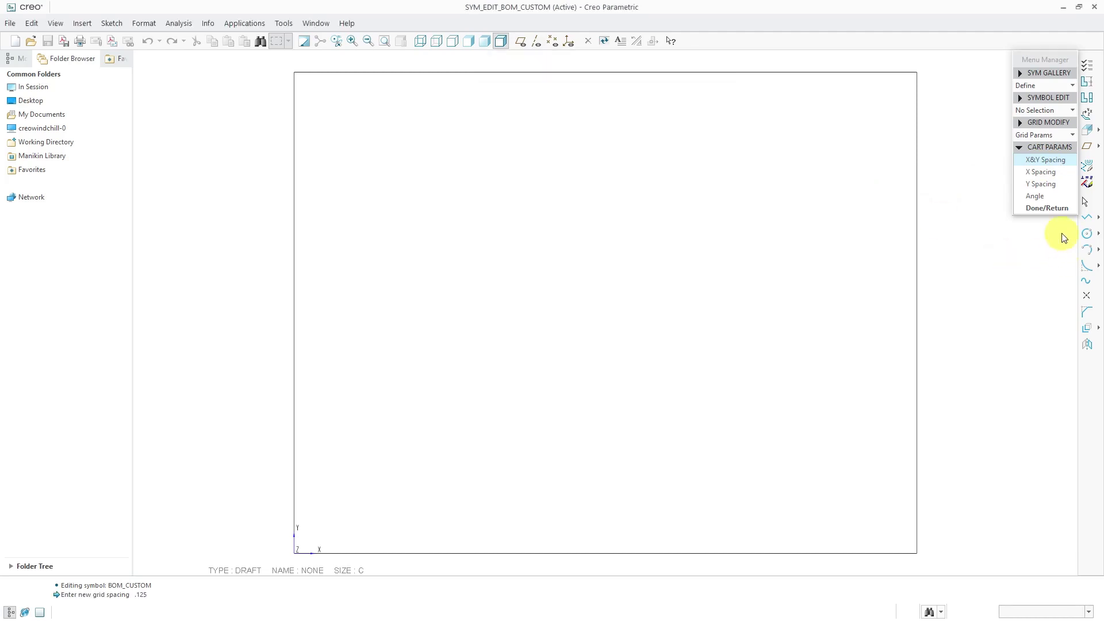
click(1047, 207)
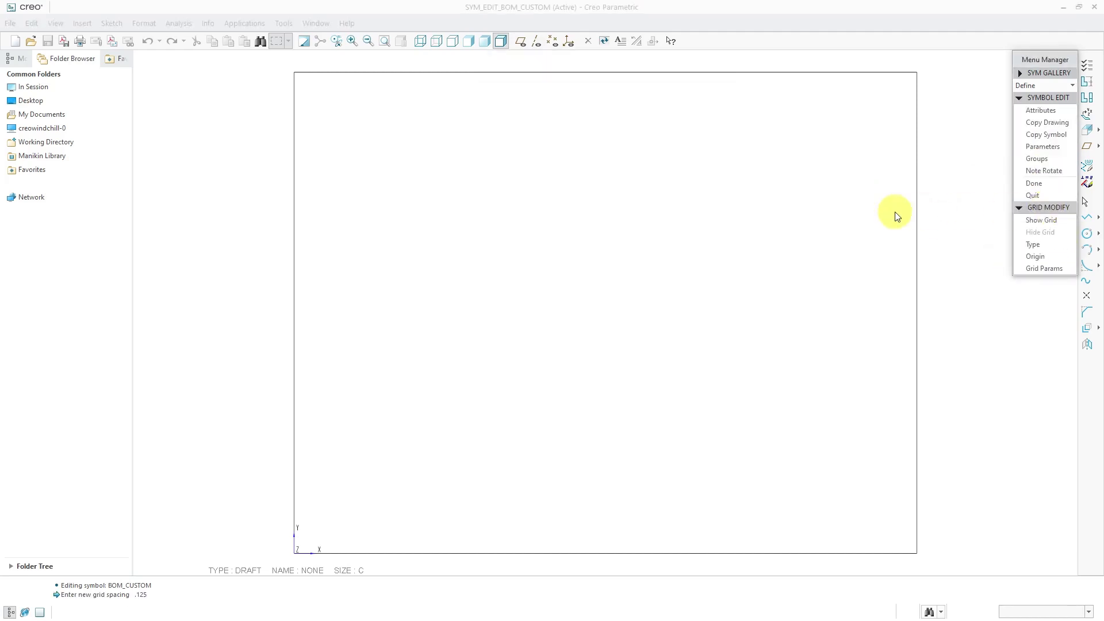
- Show the draft grid in the symbol editor and finish the grid modification
click(1032, 220)
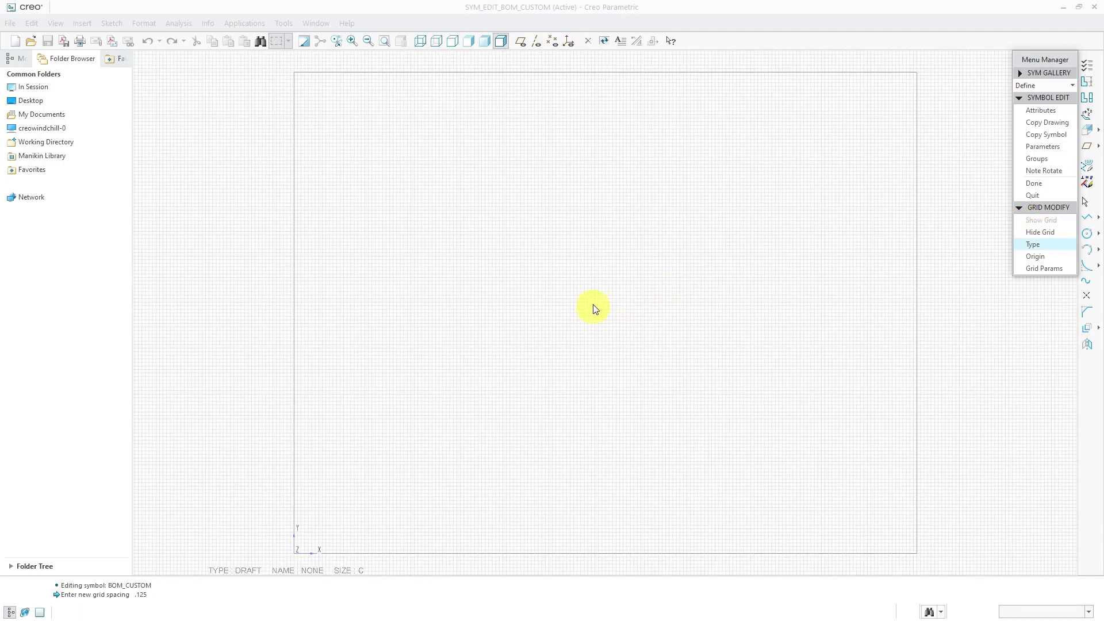
scroll(595, 309, down, 3)
scroll(598, 308, up, 8)
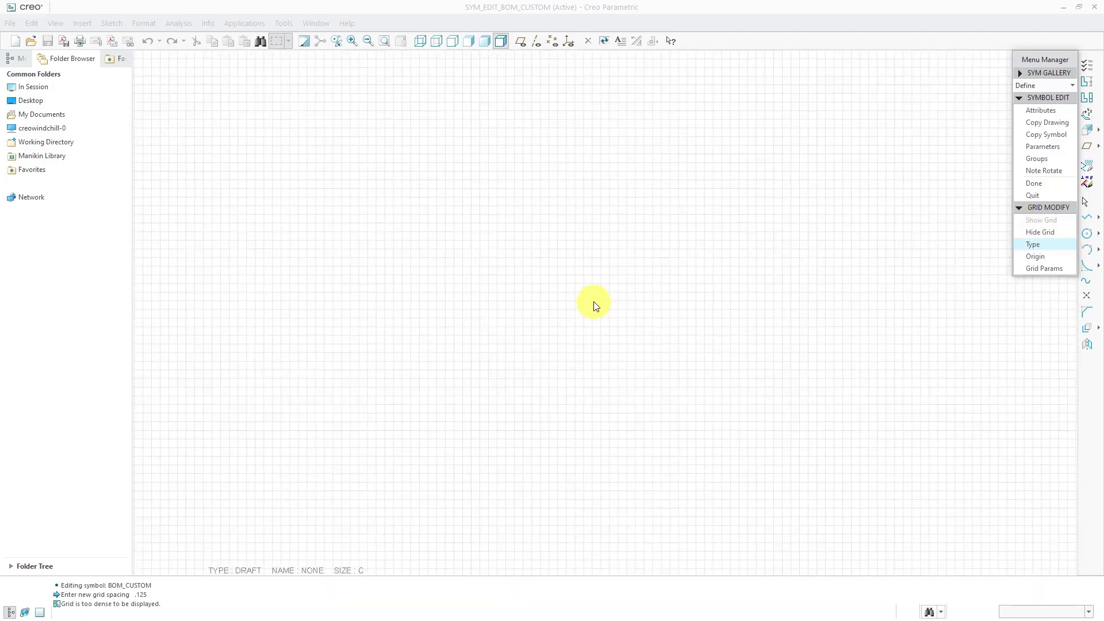
scroll(594, 303, up, 5)
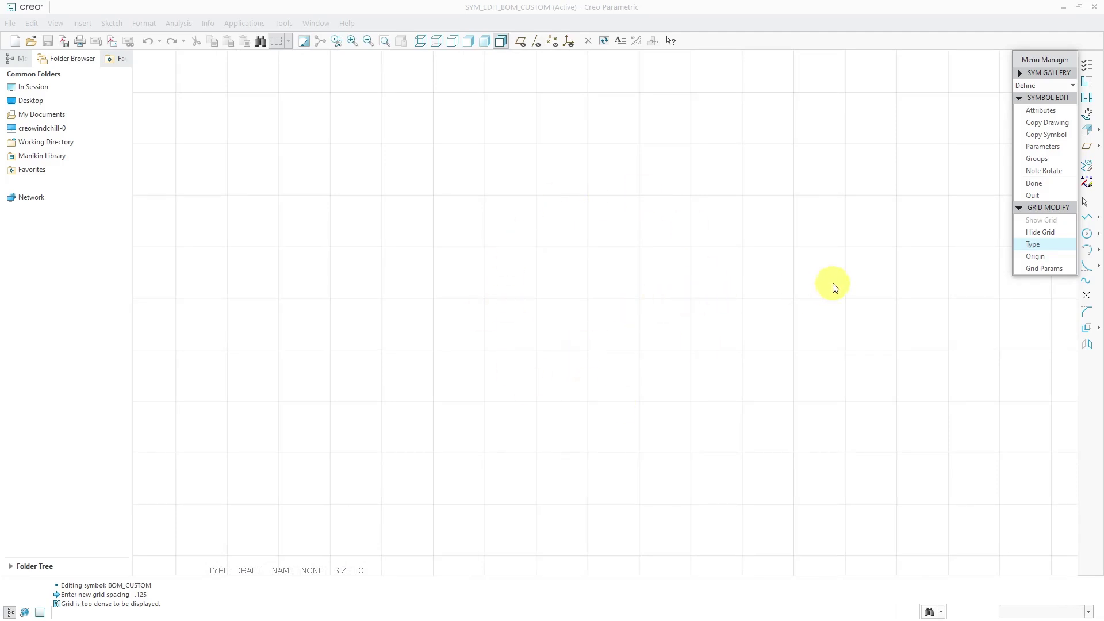
middle_click(778, 284)
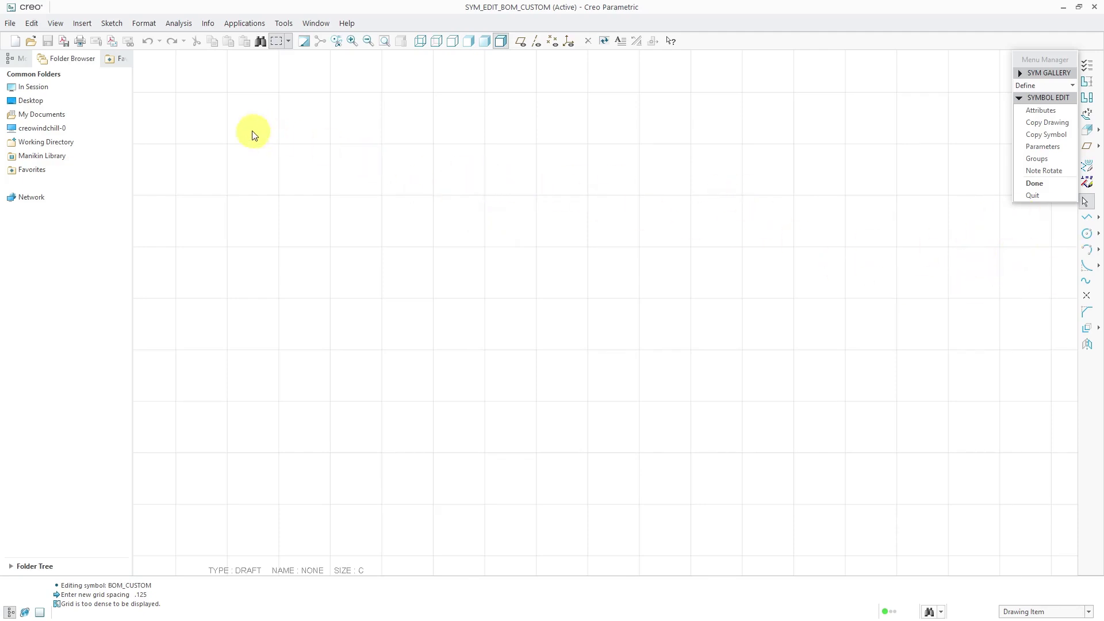
- Turn on snapping to grid intersections in the sketch preferences
click(115, 26)
click(139, 191)
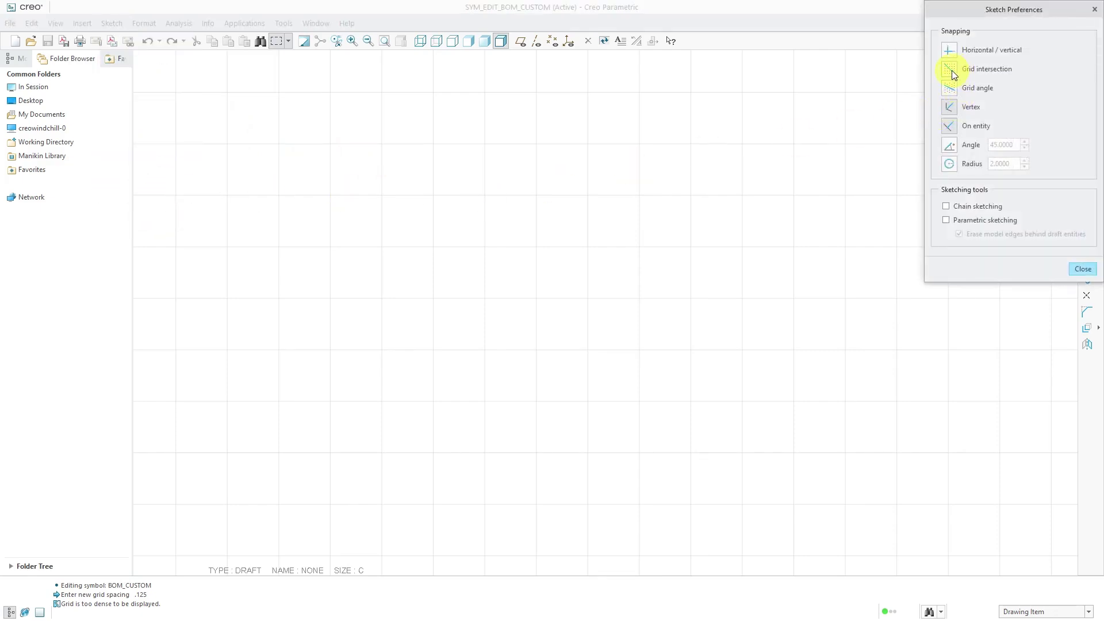
click(951, 70)
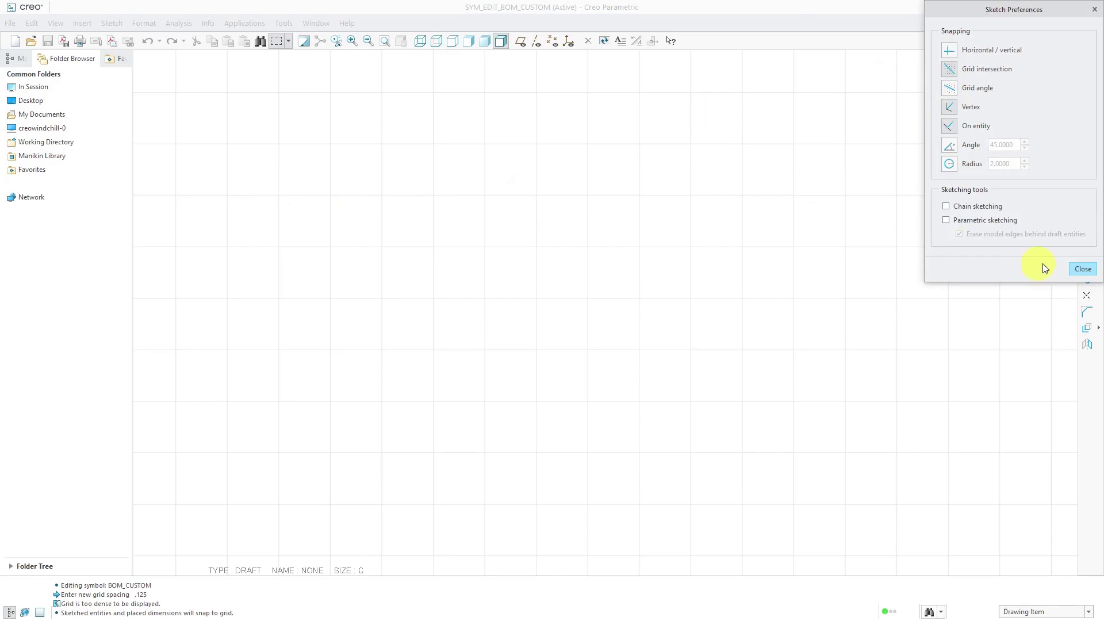
click(1082, 268)
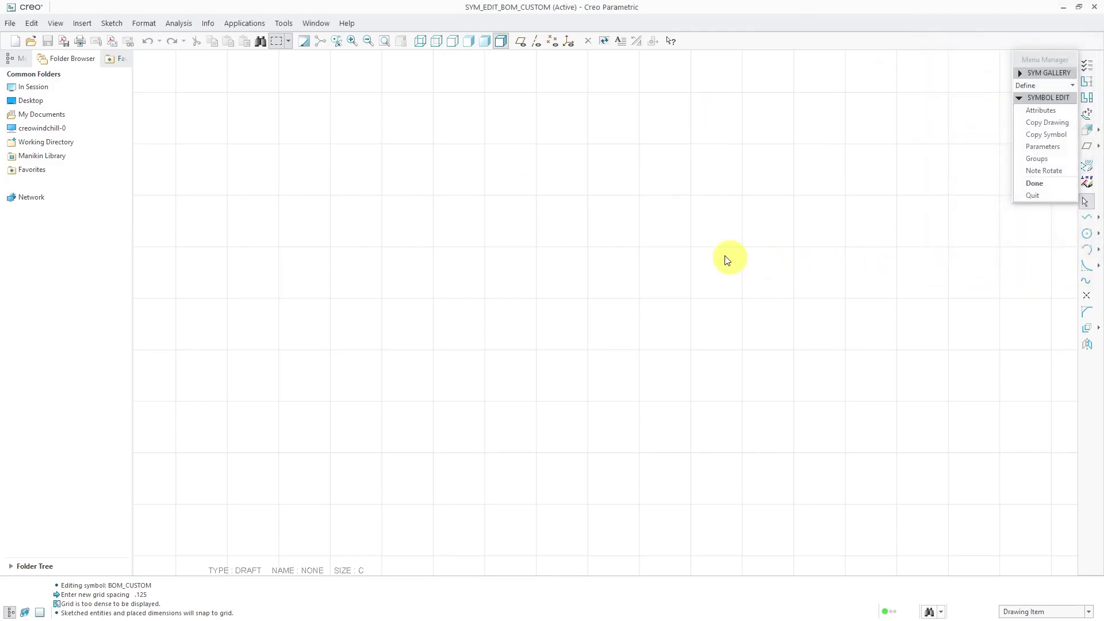
- Sketch a circle centred on a grid intersection near the middle of the symbol, with a radius of one grid square
click(115, 24)
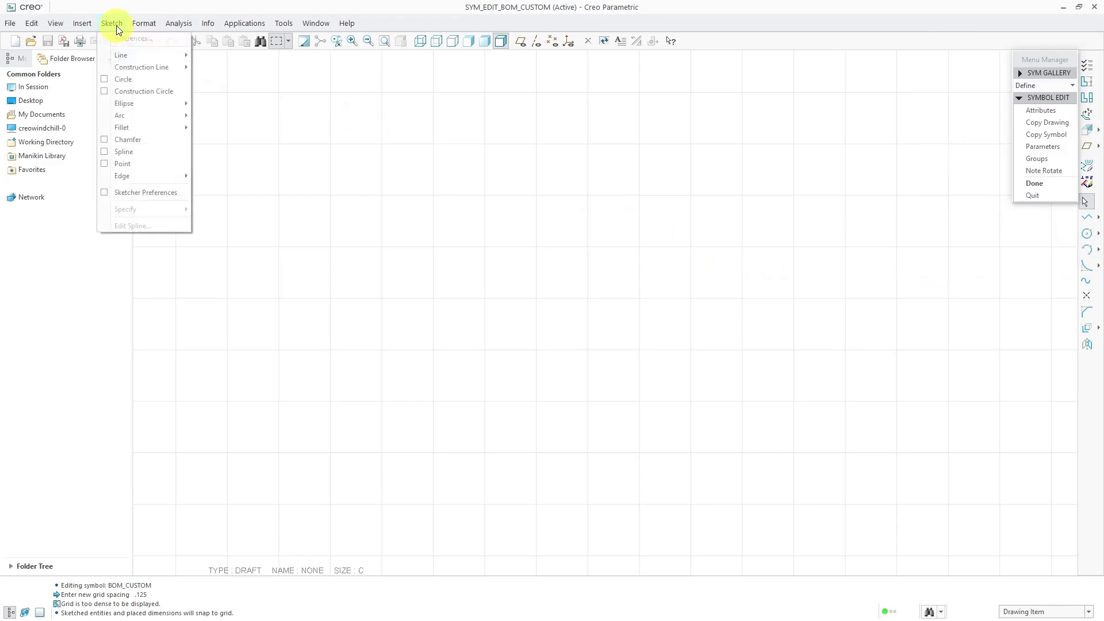
click(128, 81)
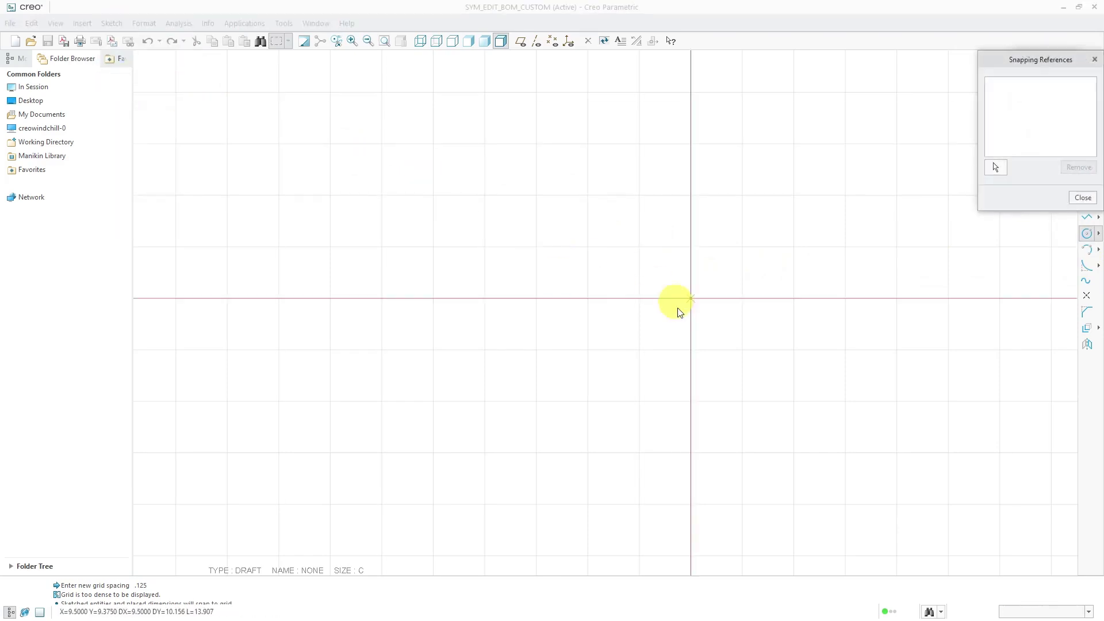
click(538, 300)
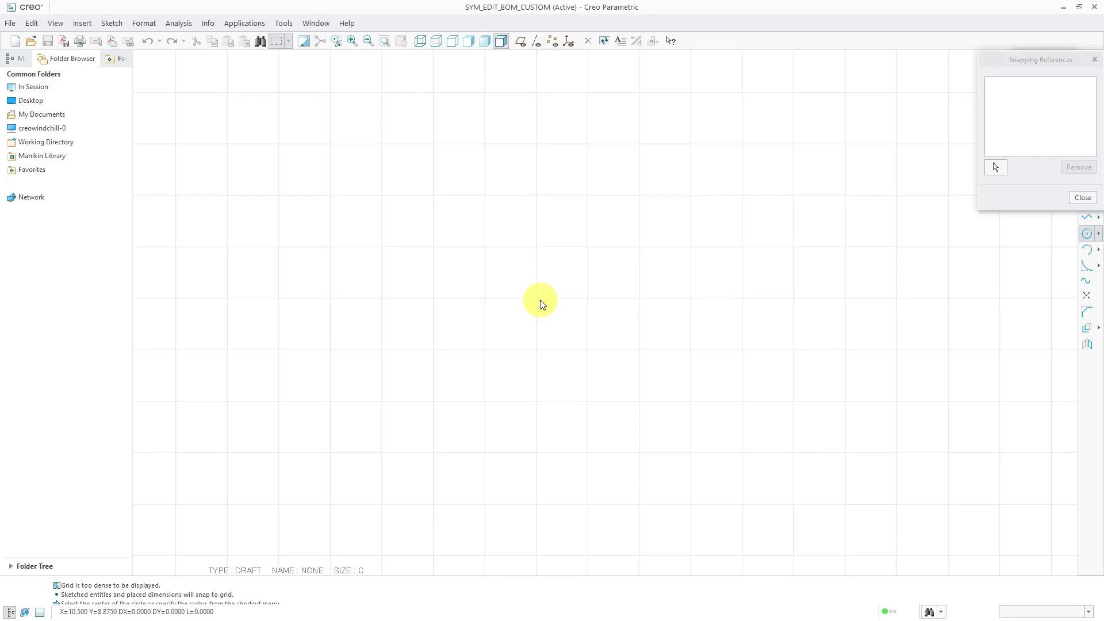
click(572, 312)
middle_click(664, 299)
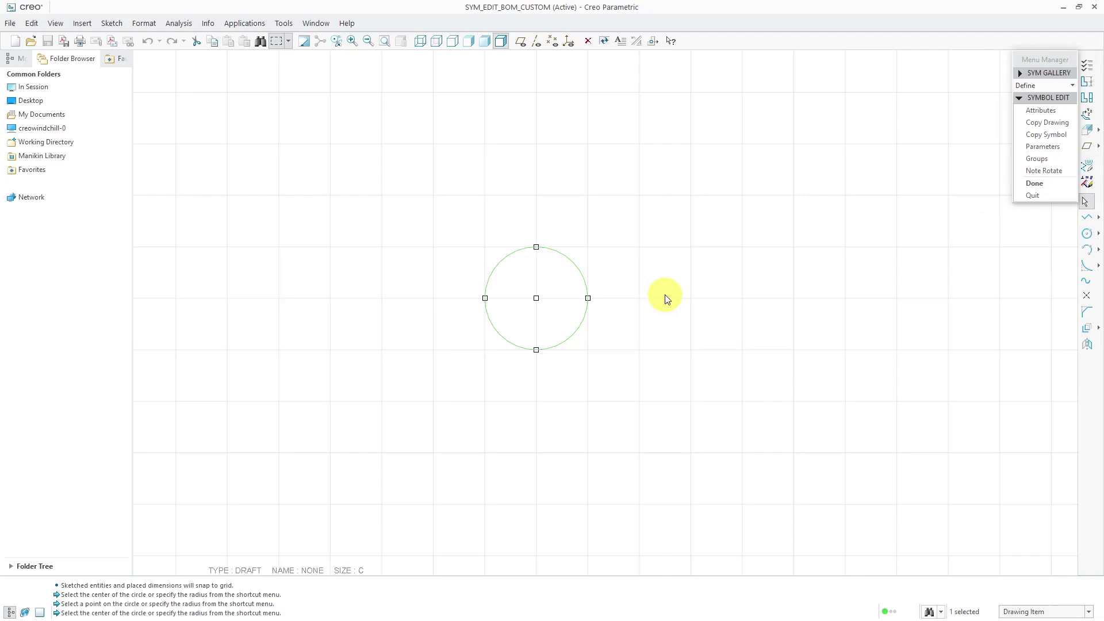
mouse_move(664, 373)
mouse_down()
mouse_move(619, 368)
mouse_move(412, 130)
mouse_move(388, 131)
mouse_up()
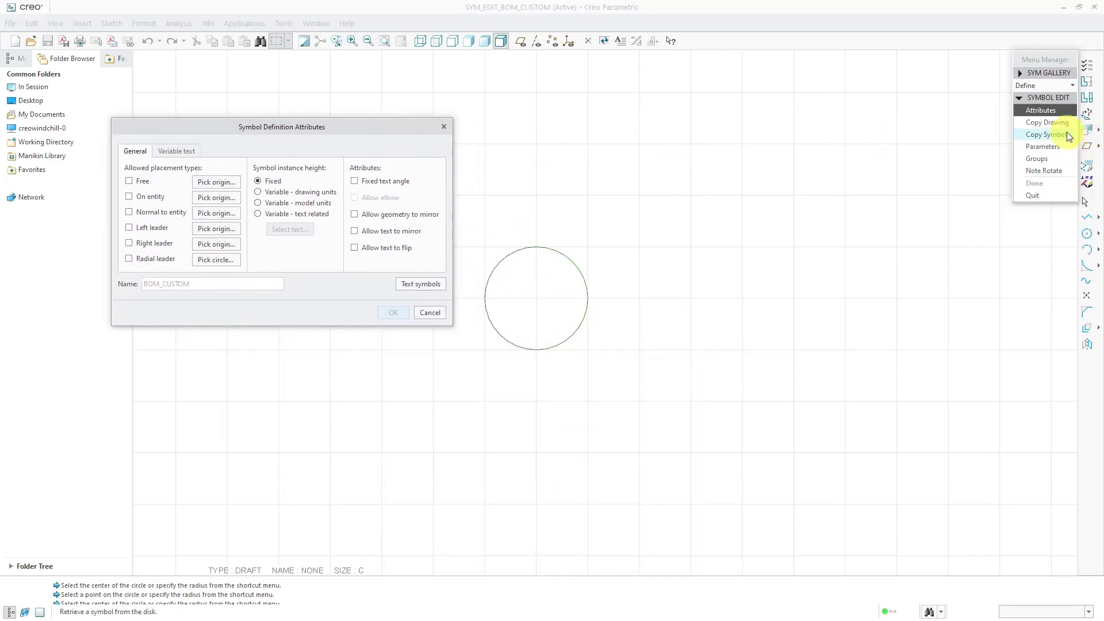
click(1034, 110)
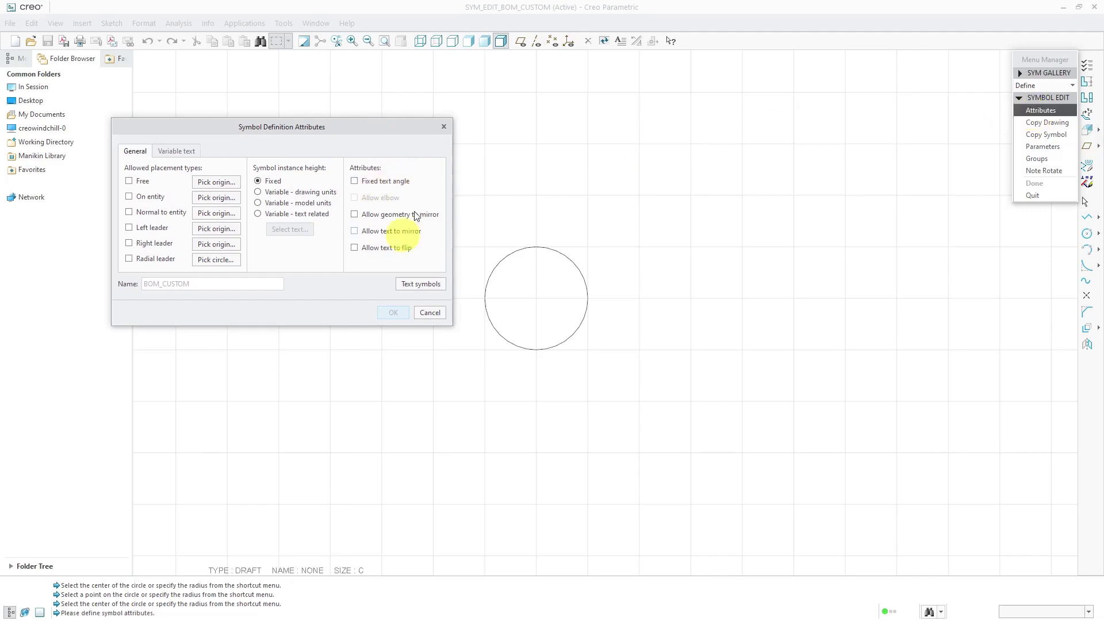
click(431, 312)
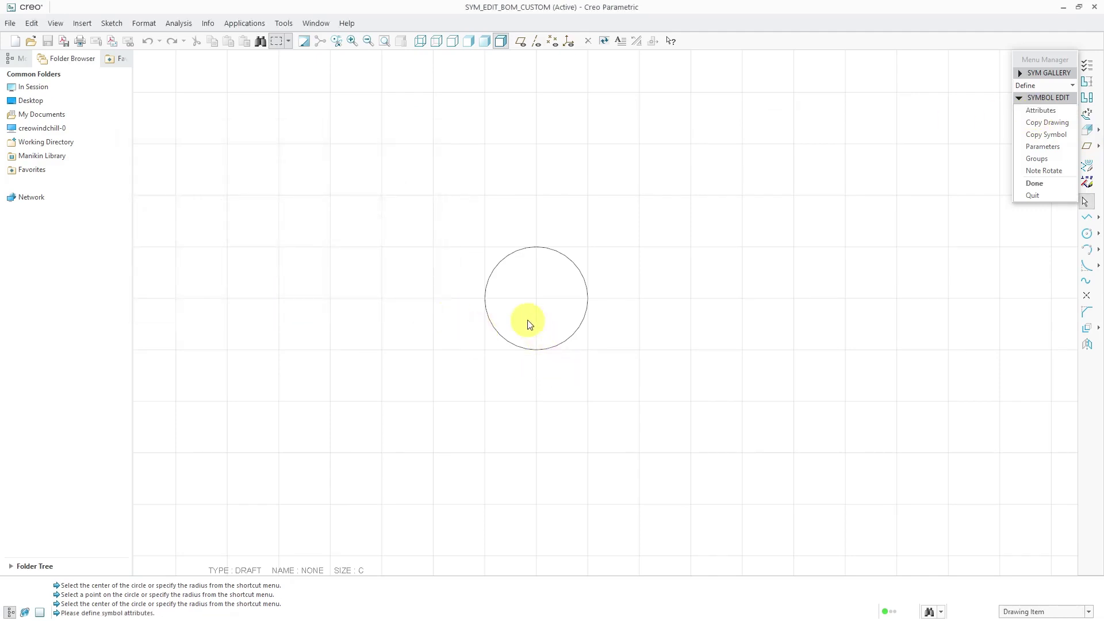
- Add a horizontal, centre-justified note without leader reading \INDEX\ at the centre of the circle
scroll(527, 320, up, 2)
scroll(527, 320, up, 1)
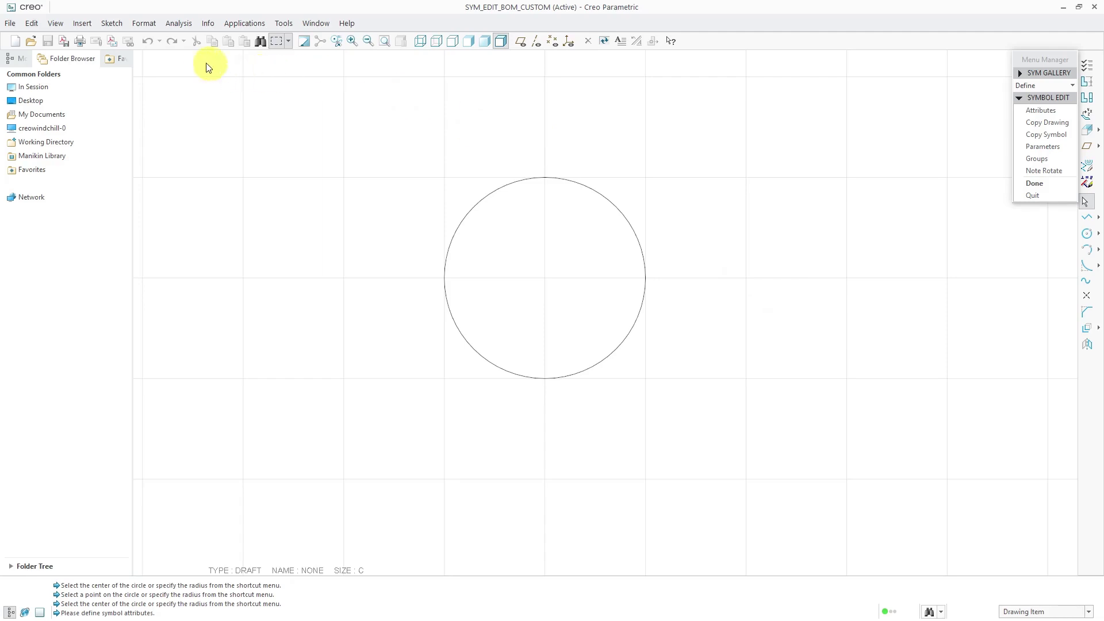
click(82, 23)
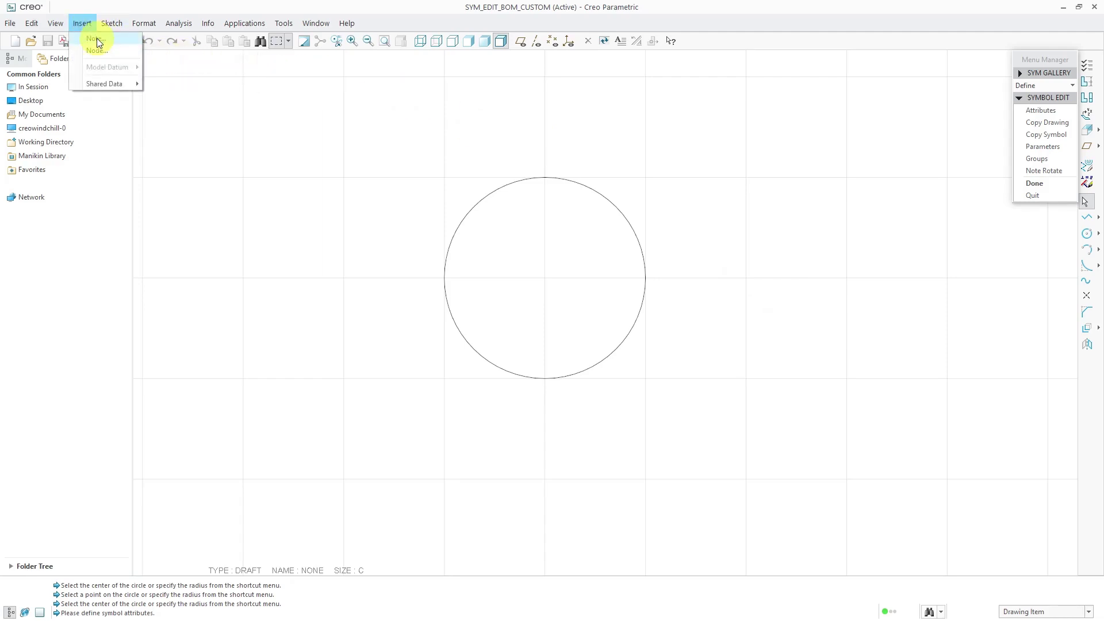
click(96, 39)
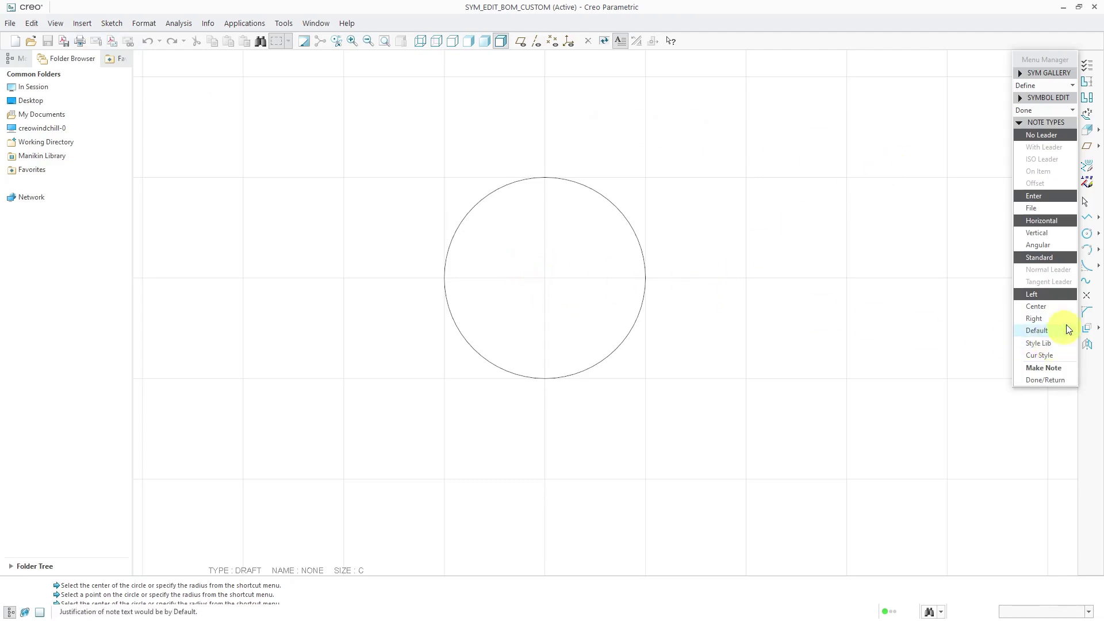
click(1038, 307)
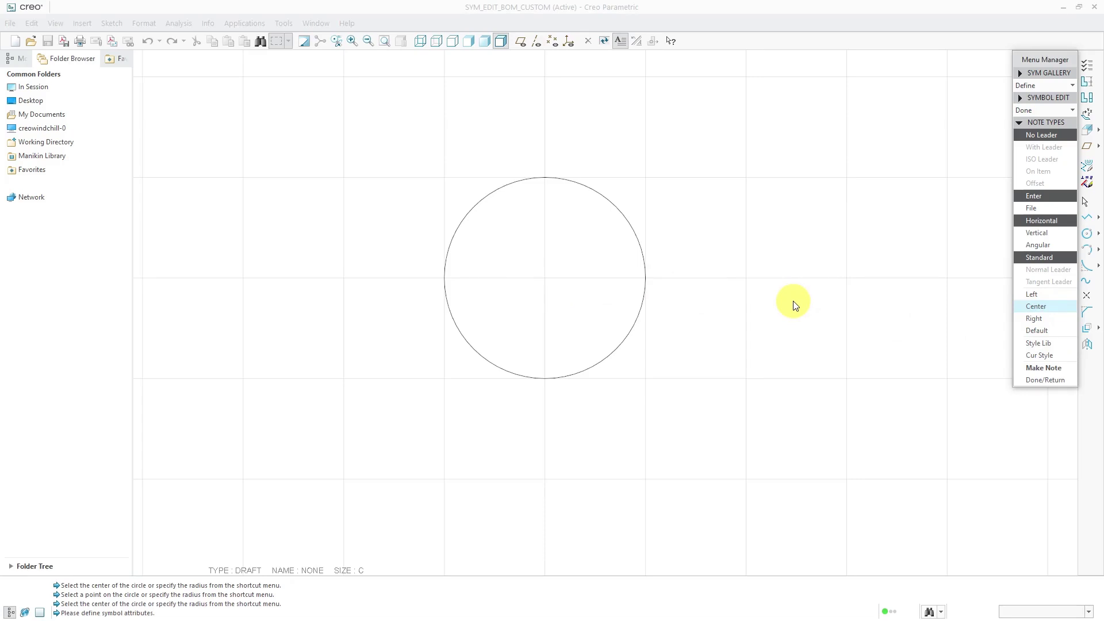
click(1023, 222)
click(1043, 367)
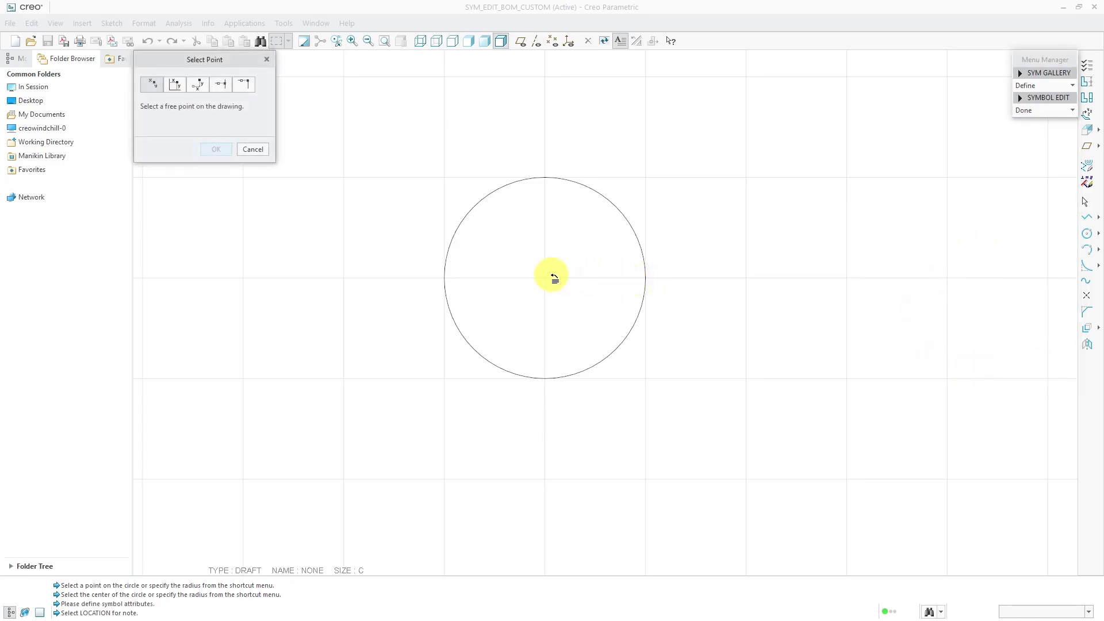
click(569, 284)
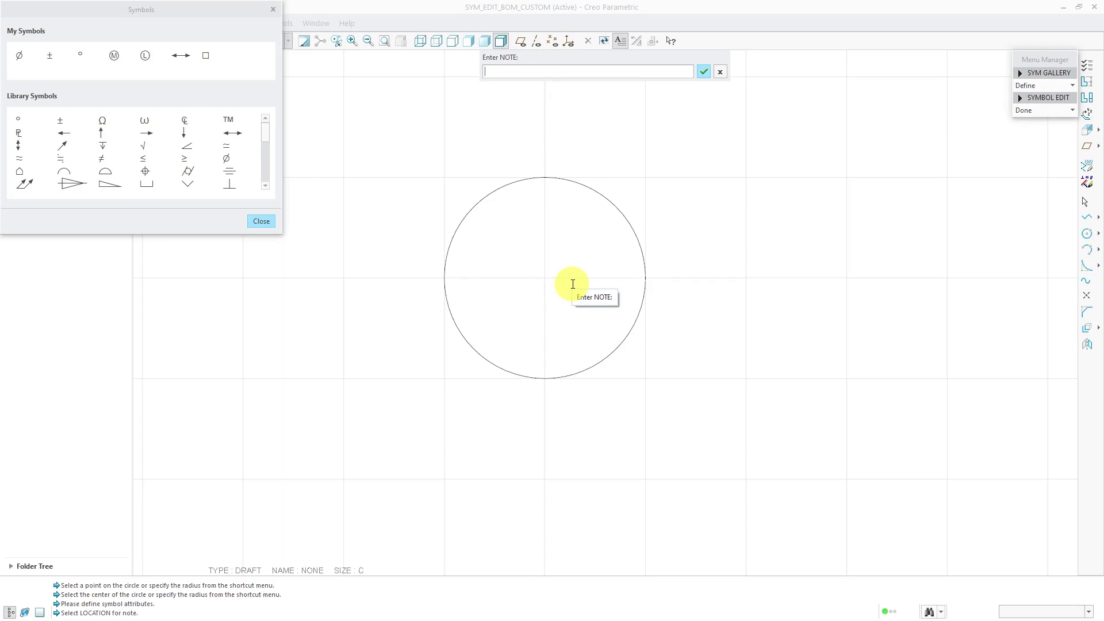
text(\)
text(INDEX\)
key(Return)
key(Return)
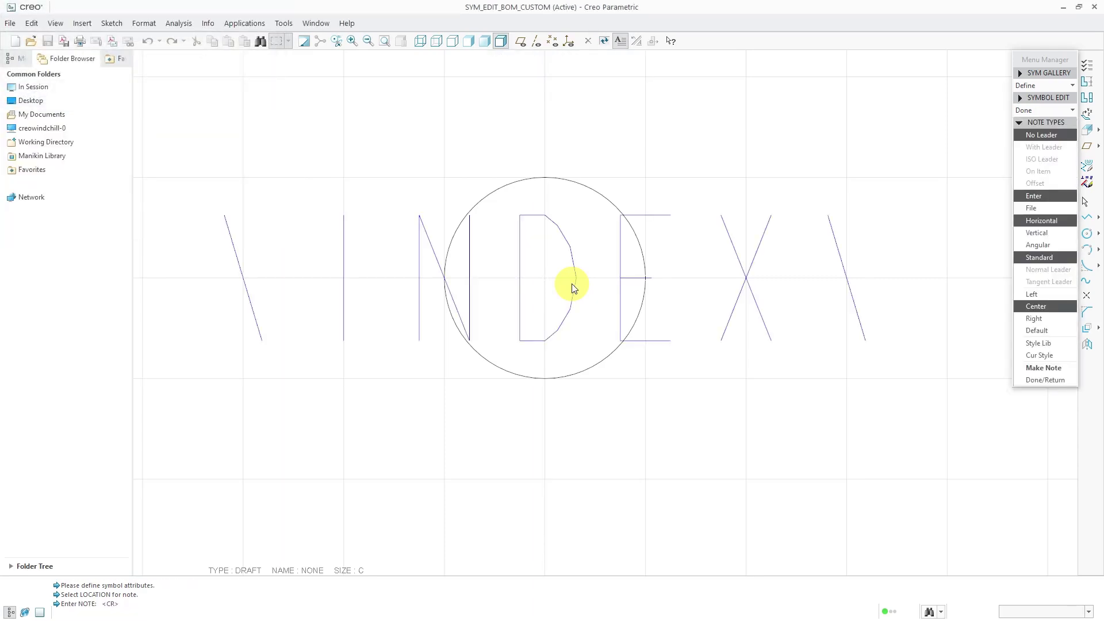
click(1030, 380)
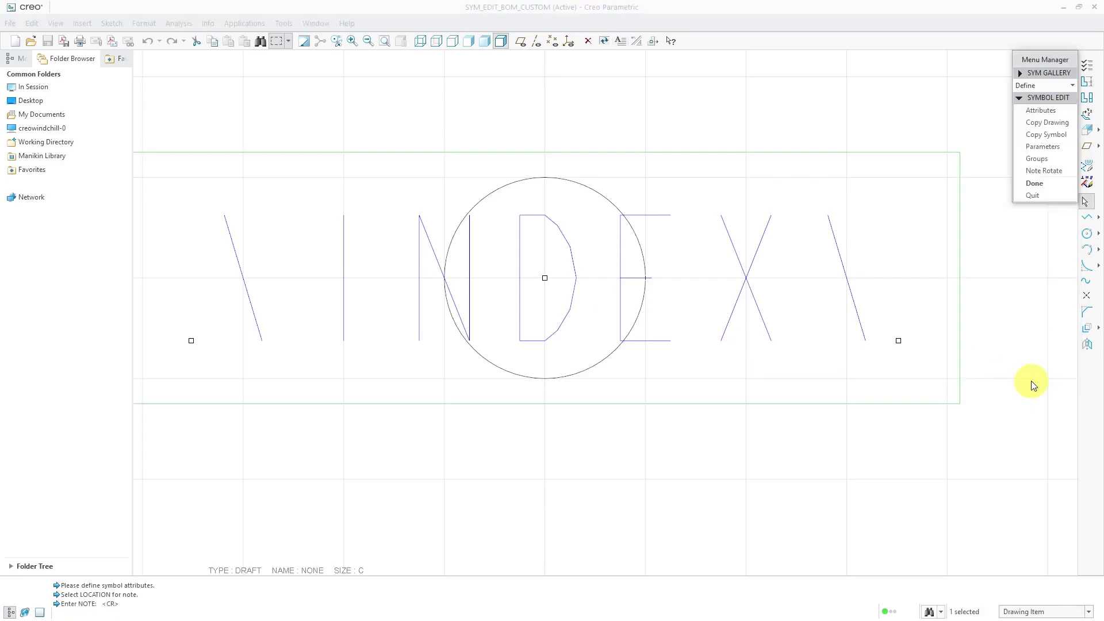
- Set the text height of the \INDEX\ note to .1 instead of the default height
right_click(811, 318)
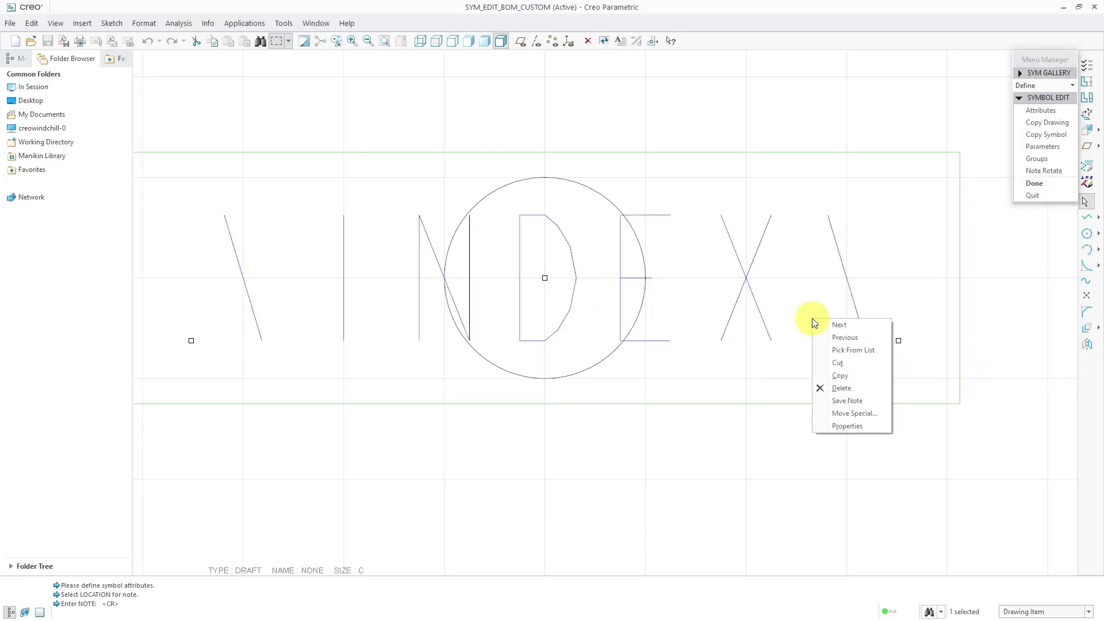
click(847, 425)
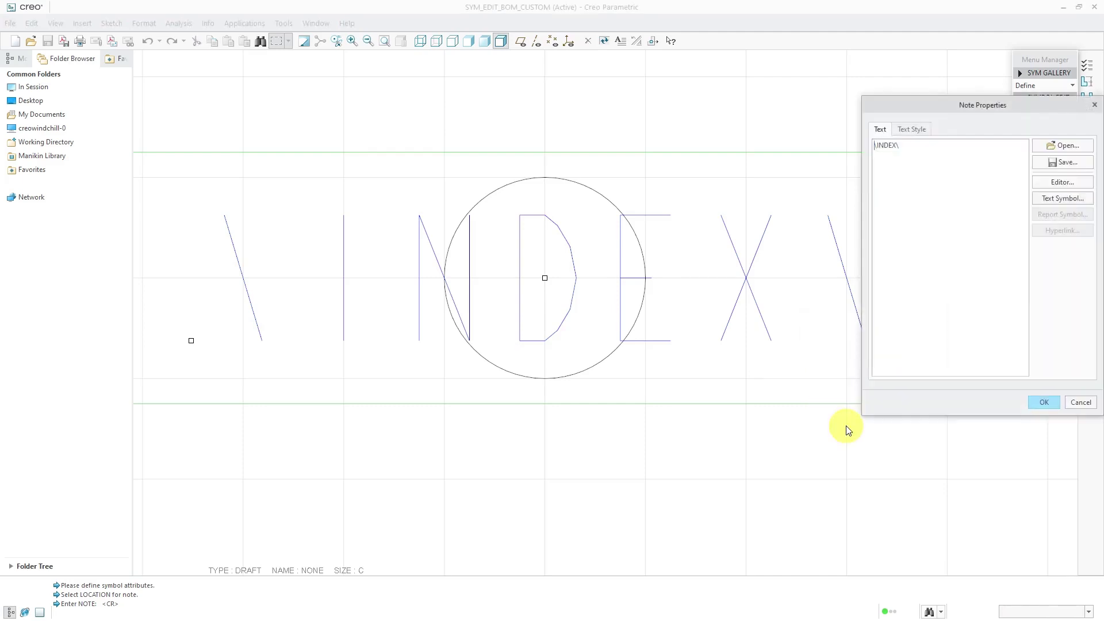
click(916, 134)
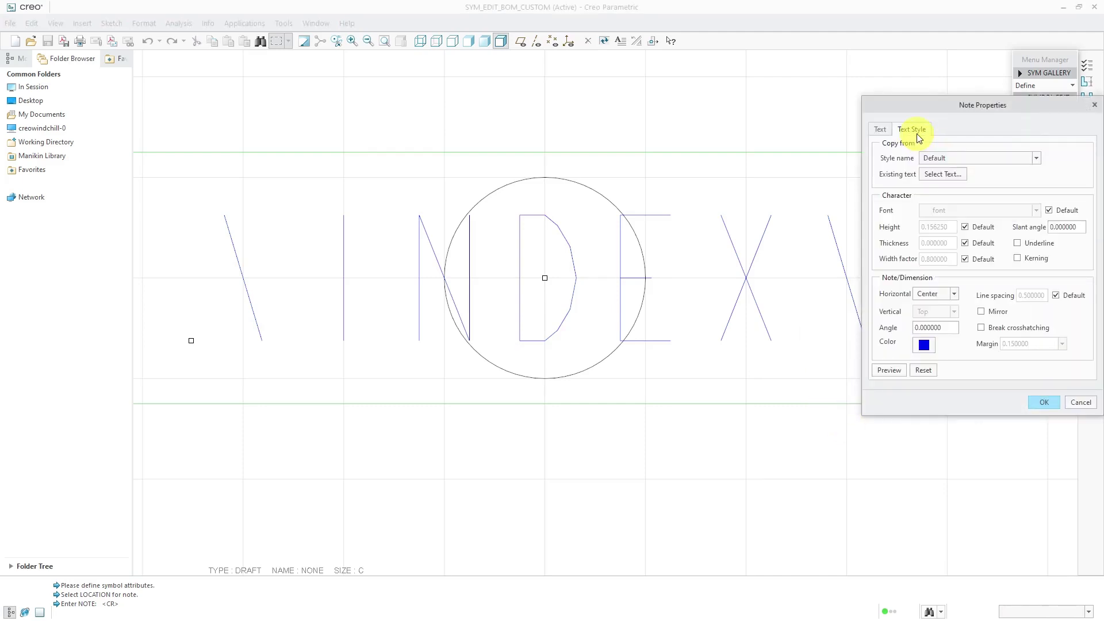
click(966, 227)
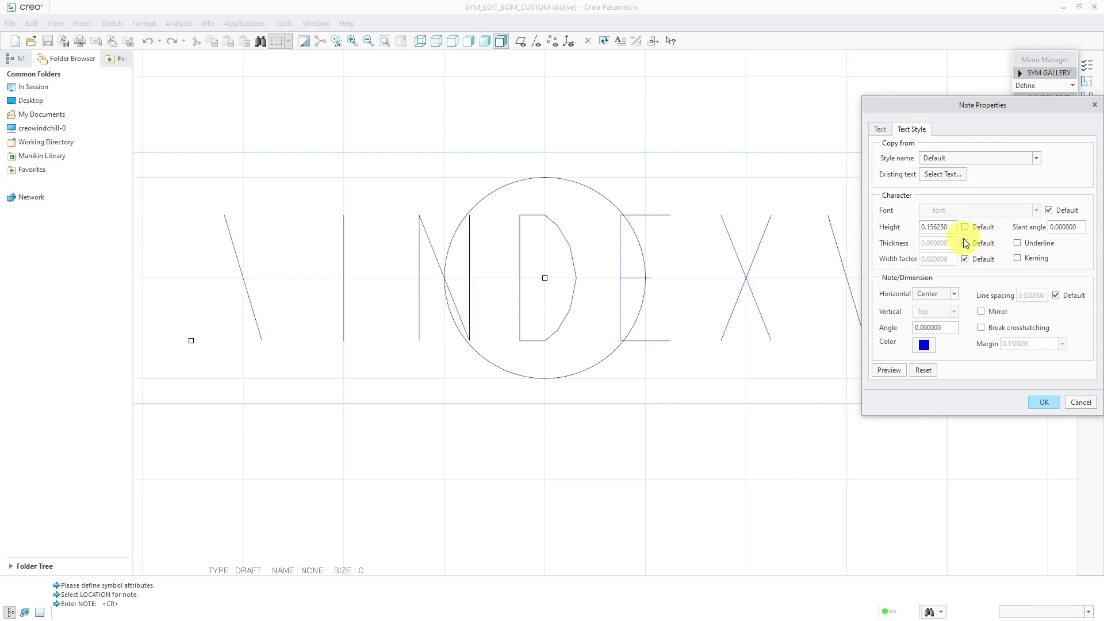
double_click(949, 228)
text(.1)
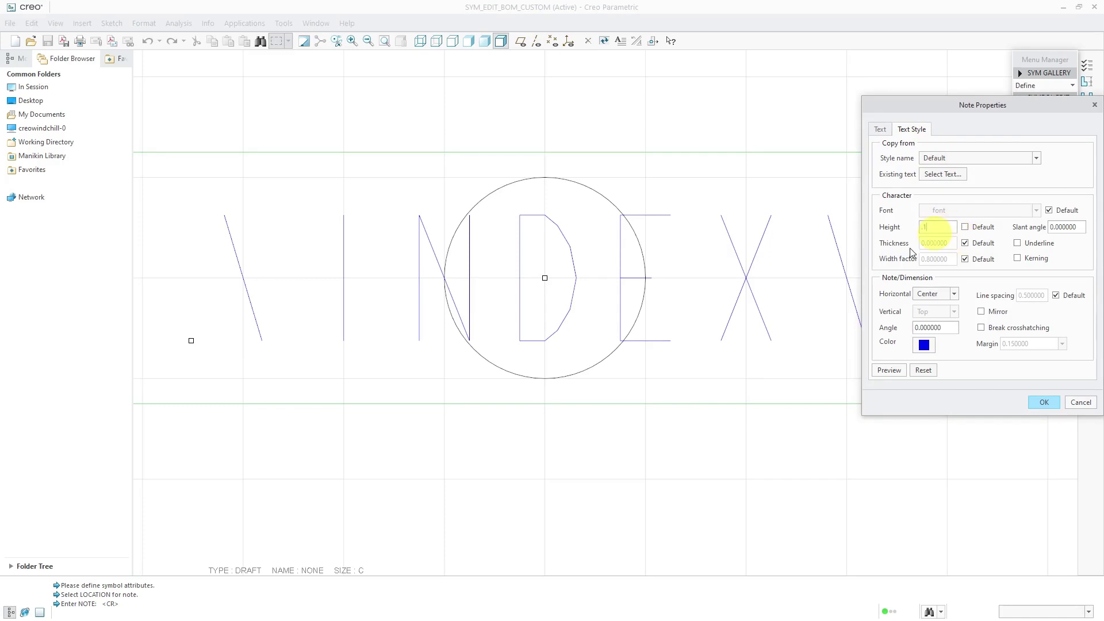
click(885, 371)
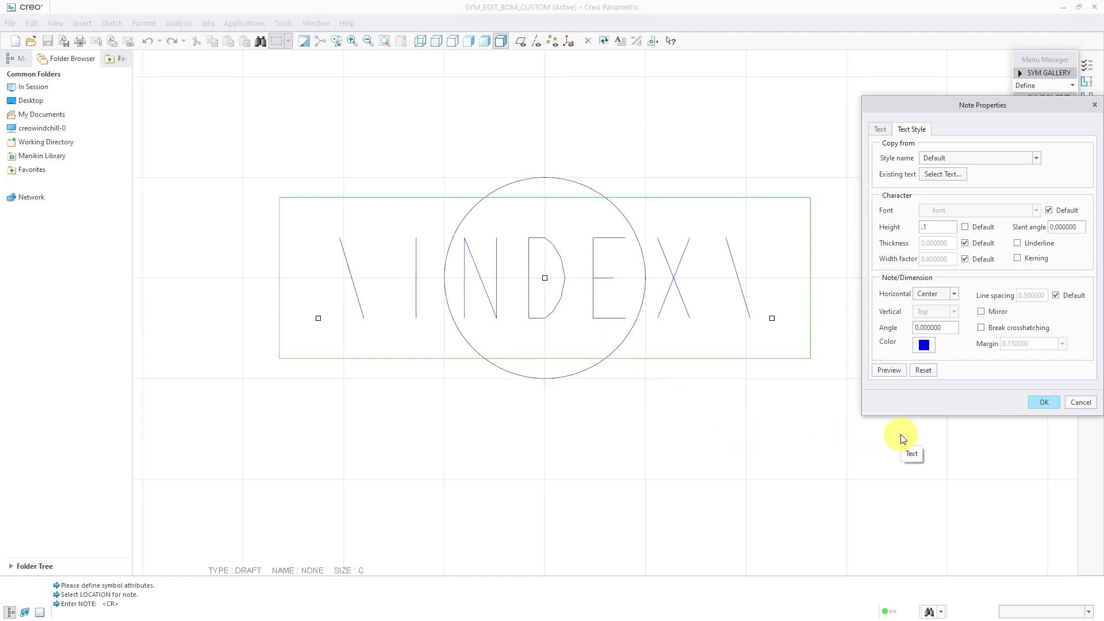
click(1043, 403)
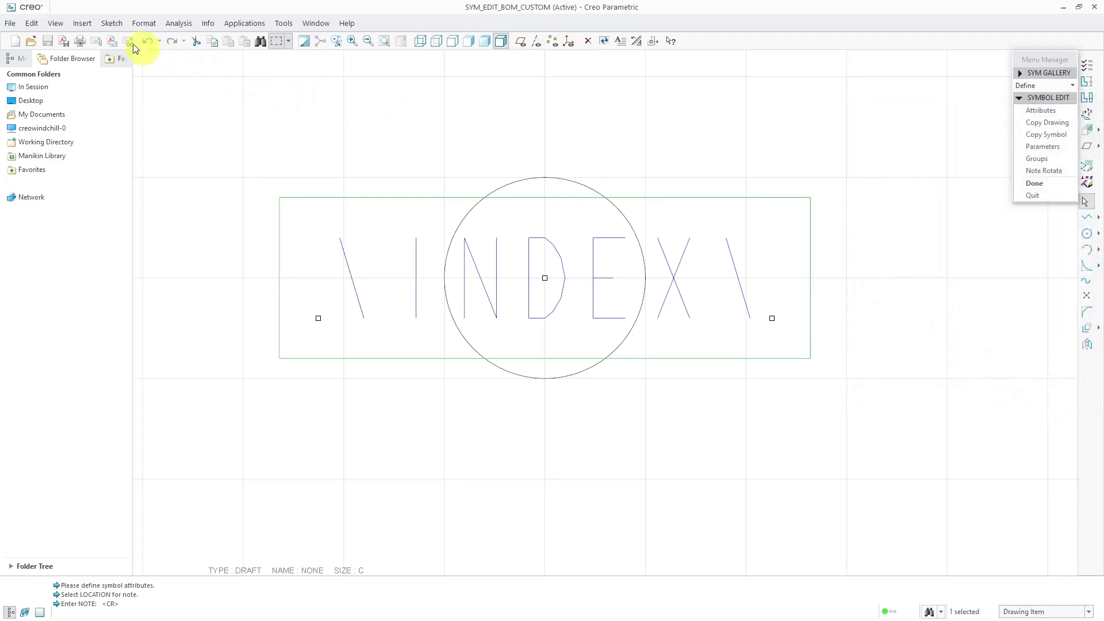
- Add a left-justified horizontal note reading \QTY\X at the circle's rightmost point
click(87, 24)
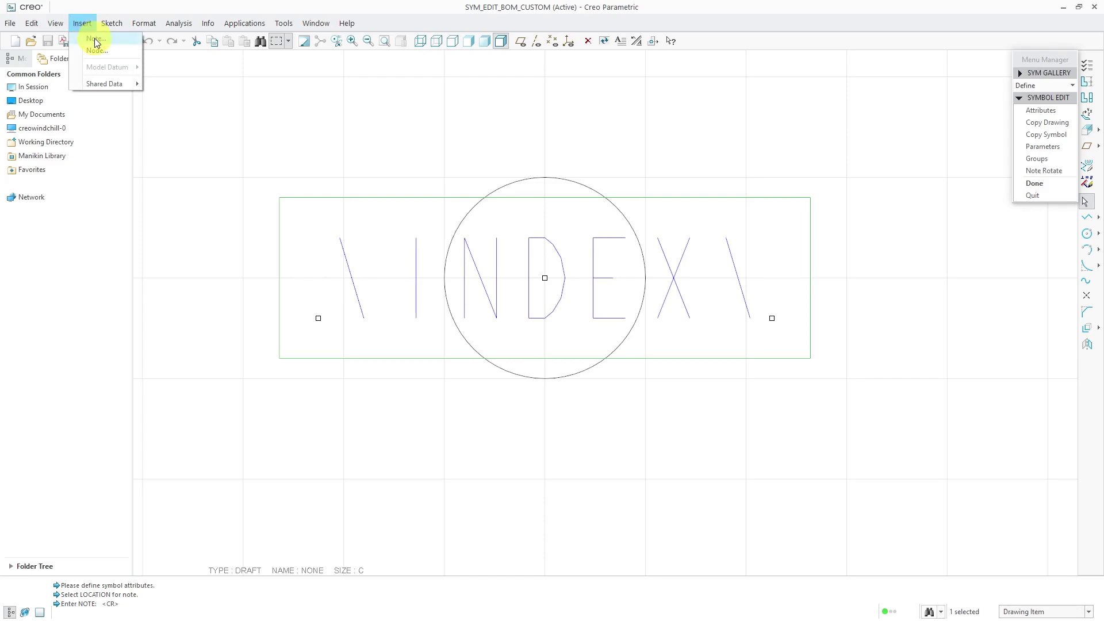
click(94, 38)
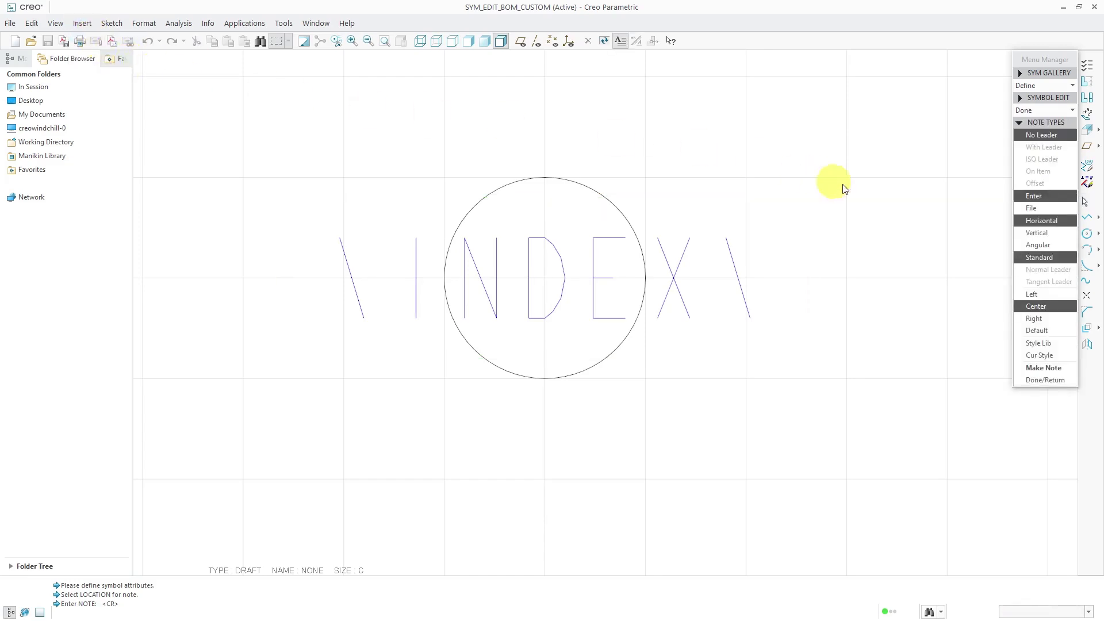
click(1034, 295)
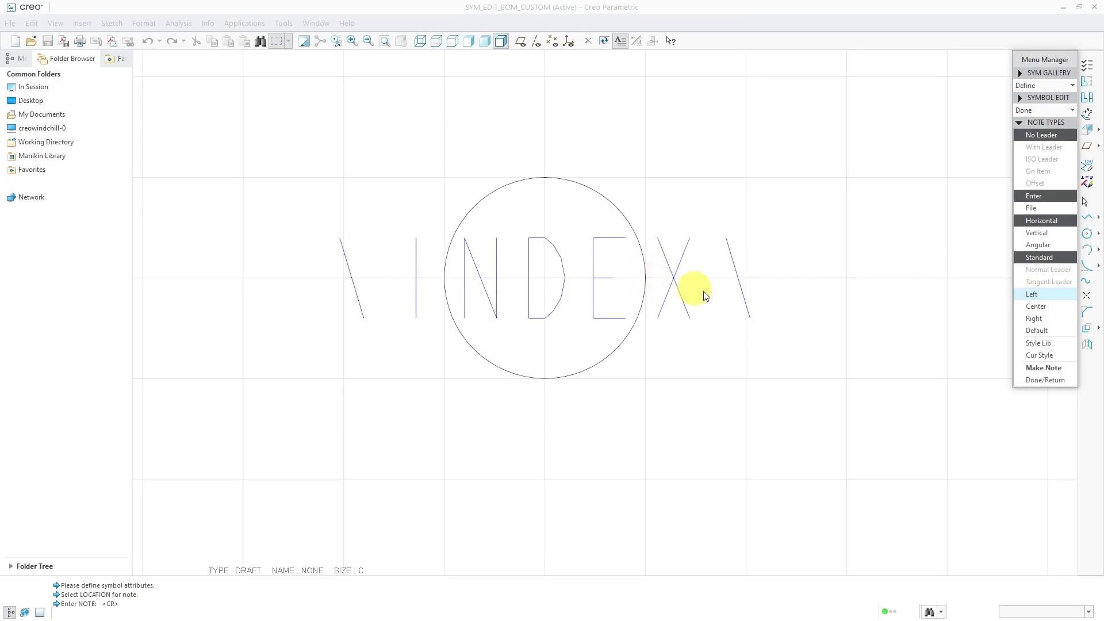
click(1038, 371)
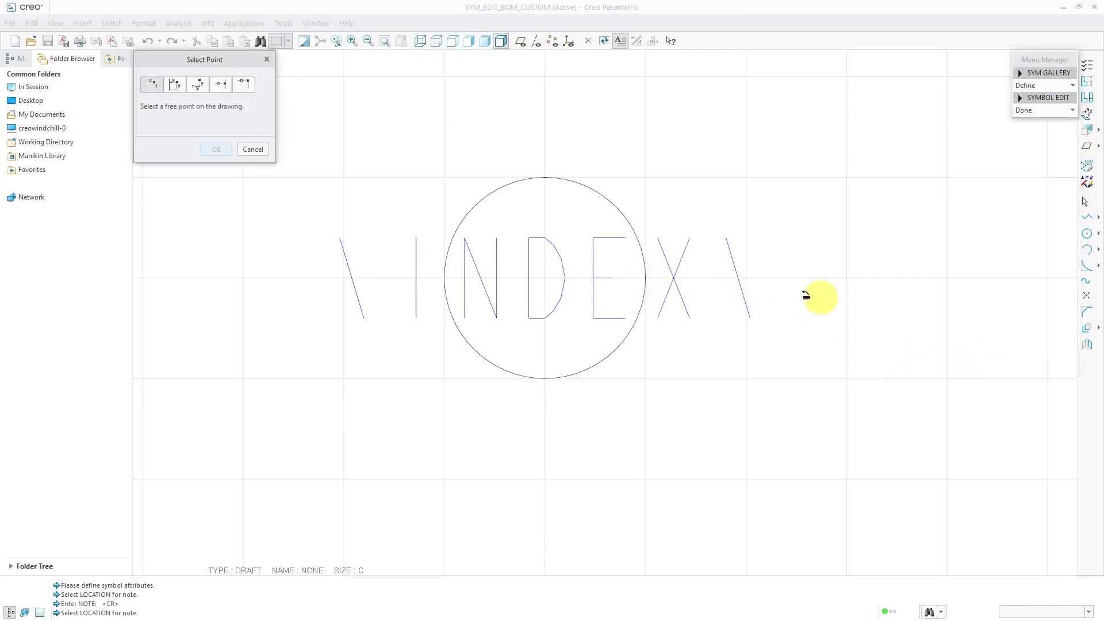
click(654, 282)
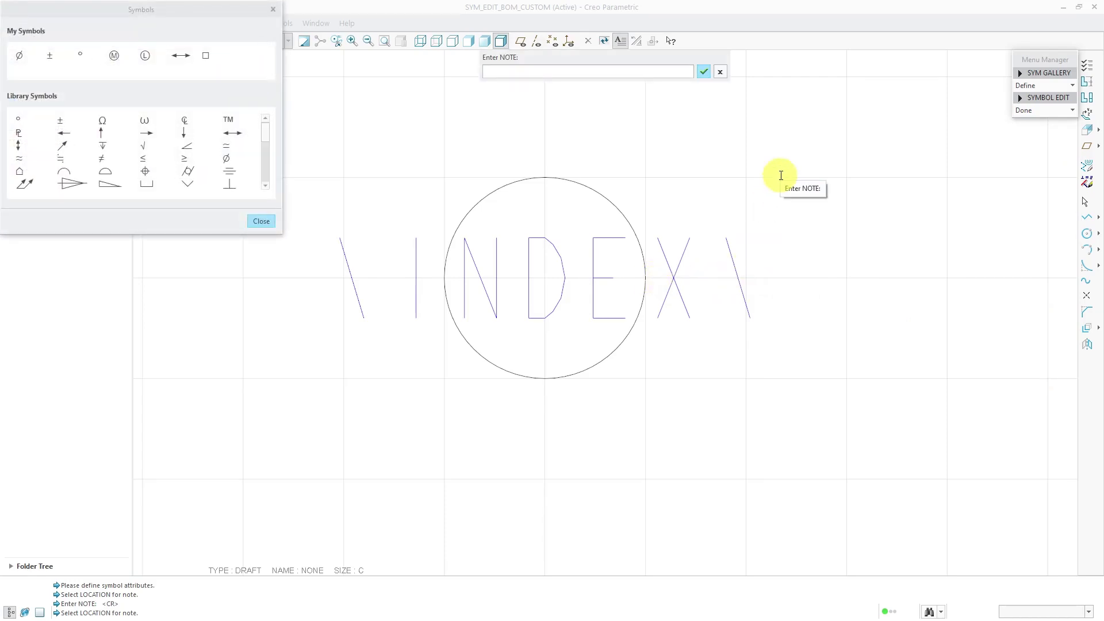
text(\QTY)
text(\X)
click(705, 73)
click(705, 73)
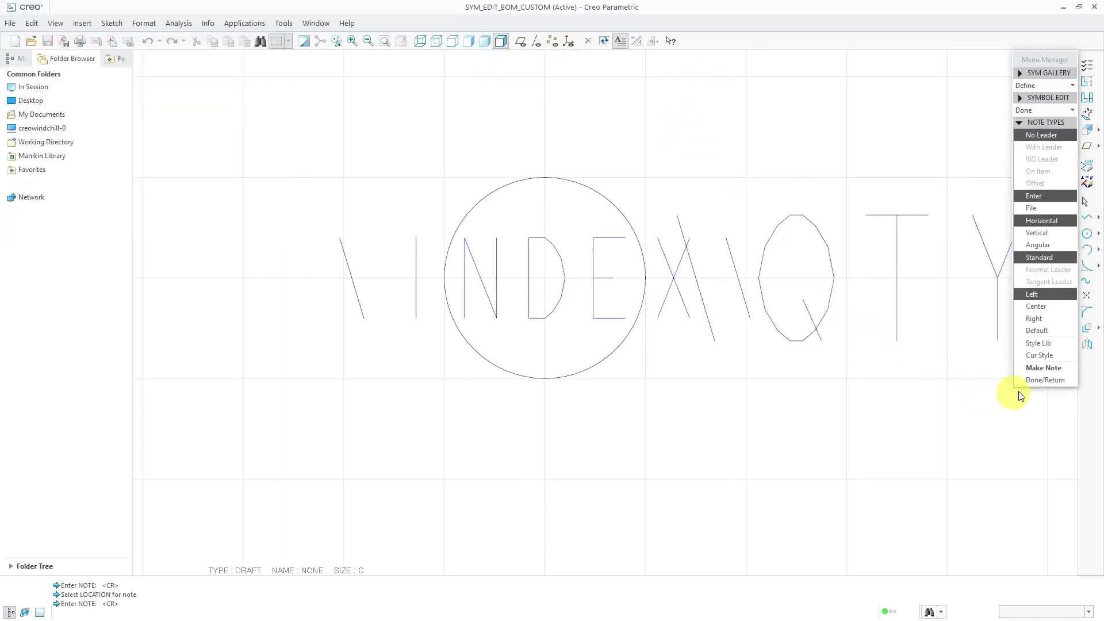
click(1035, 380)
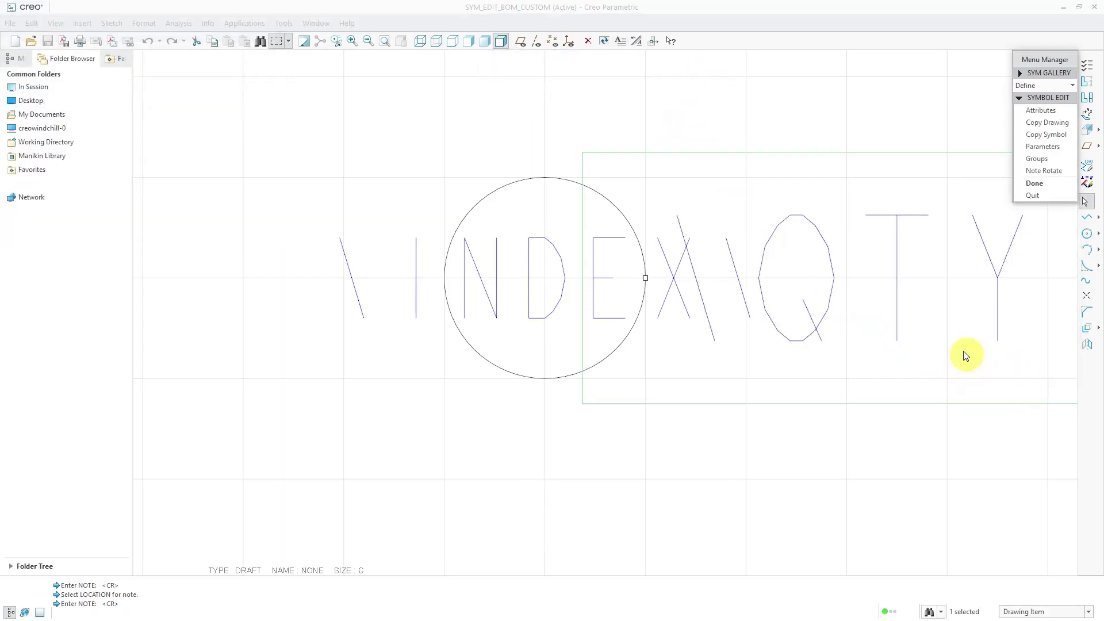
- Set the text height of the \QTY\X note to .1 instead of the default height
right_click(779, 124)
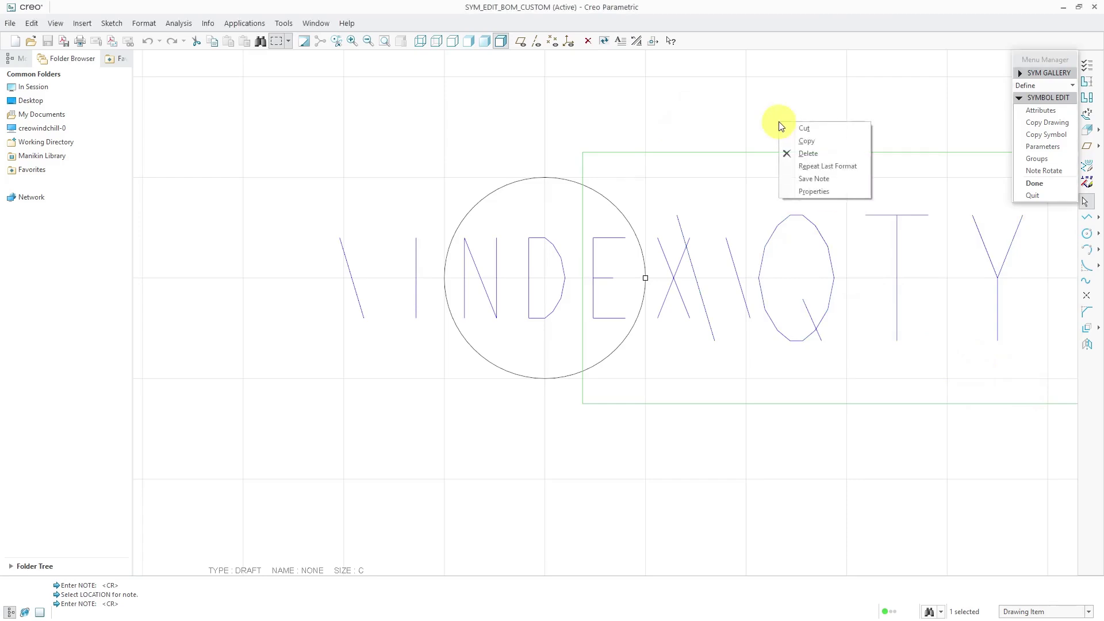
click(815, 191)
click(912, 131)
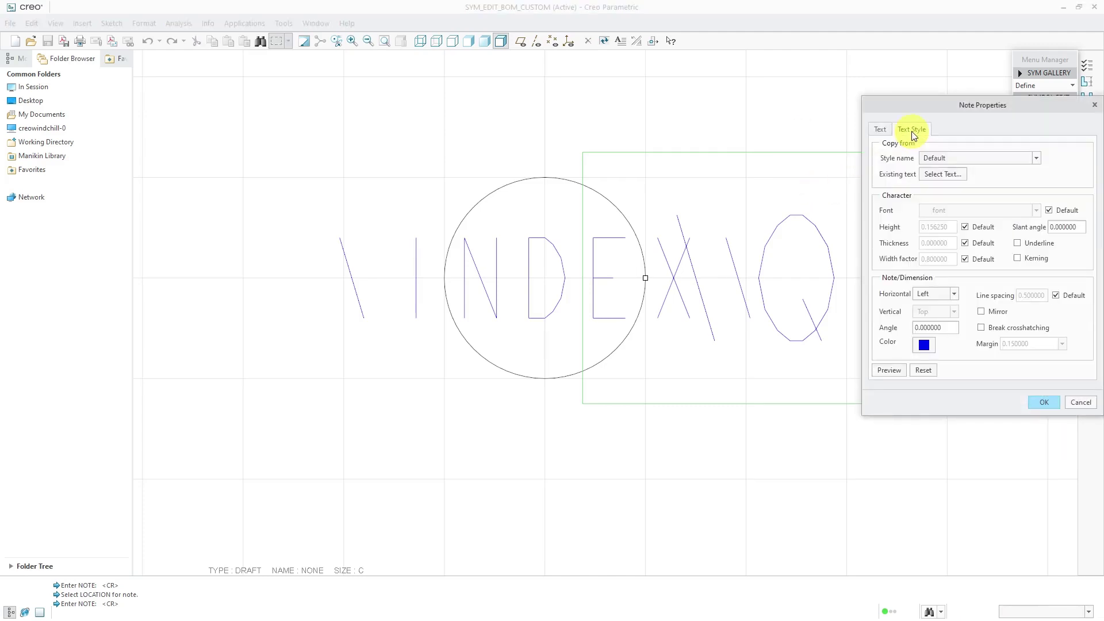
click(964, 228)
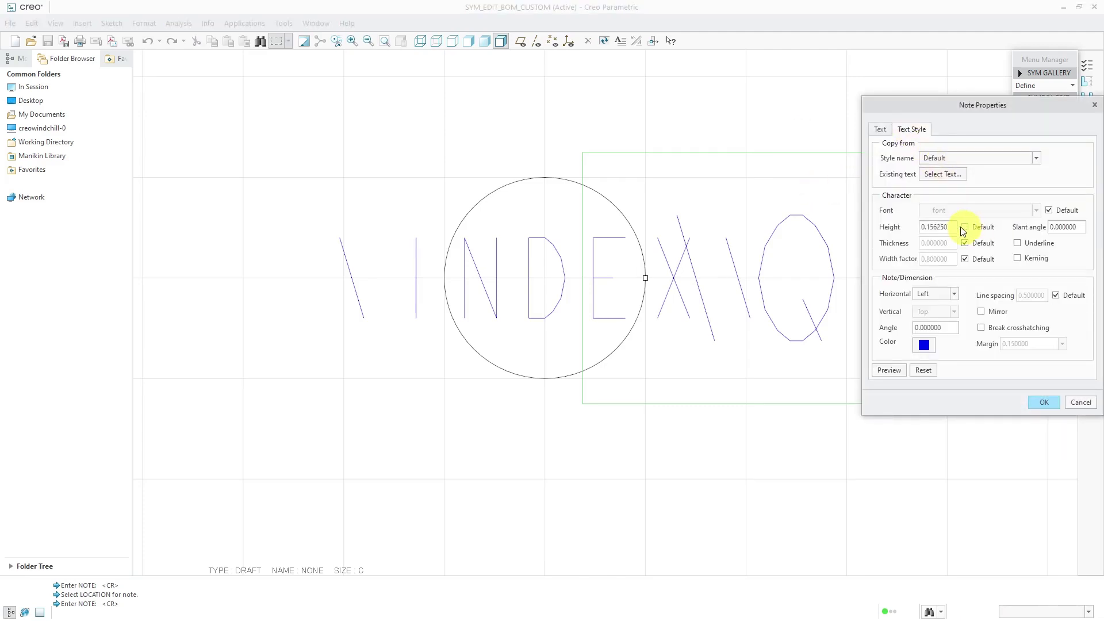
double_click(956, 226)
text(.1)
click(885, 370)
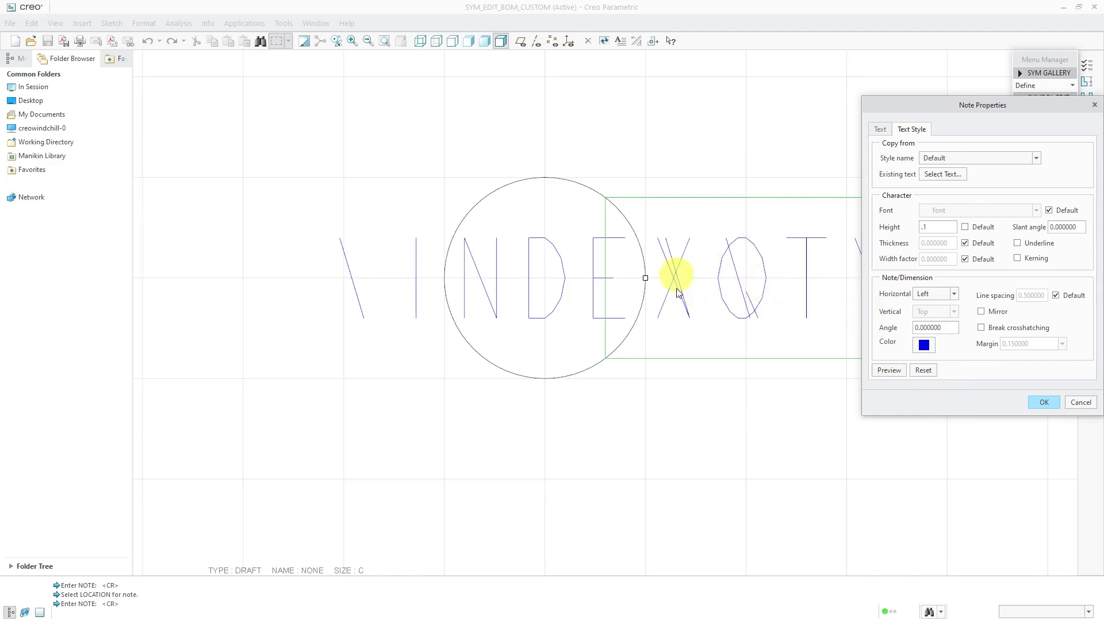
click(1042, 402)
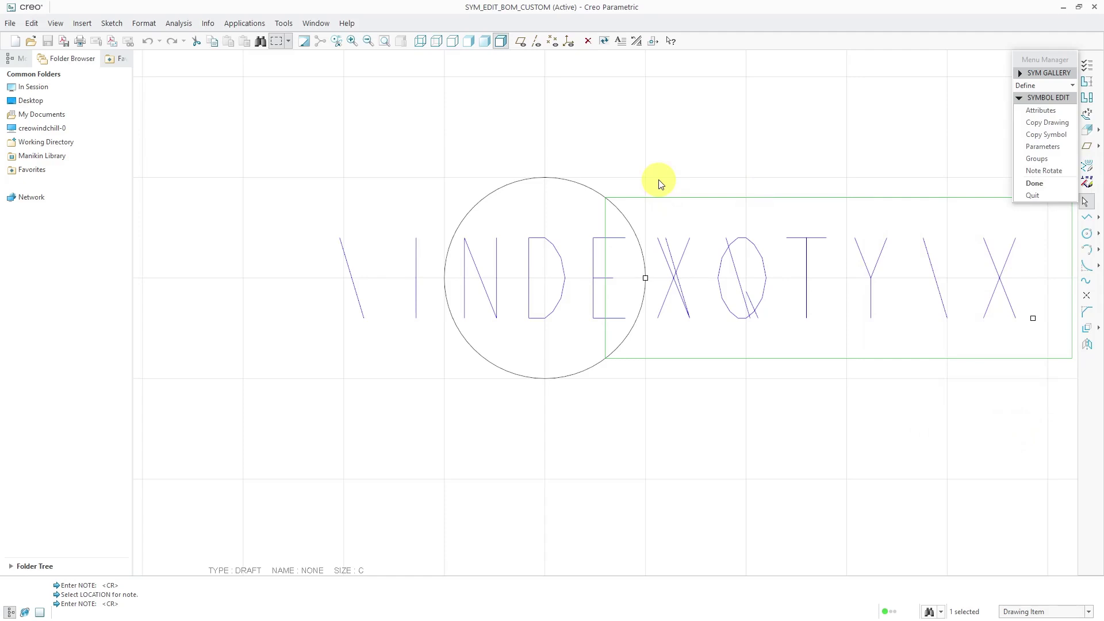
- In the symbol definition attributes, allow free placement with its origin at the centre of the circle
click(1046, 109)
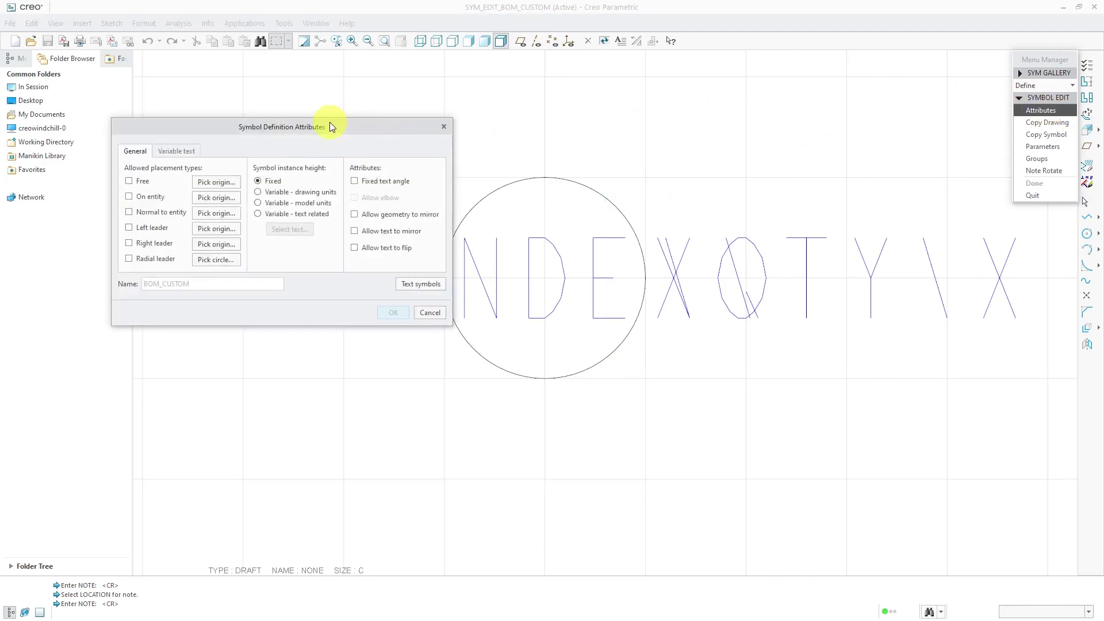
drag(332, 127, 512, 142)
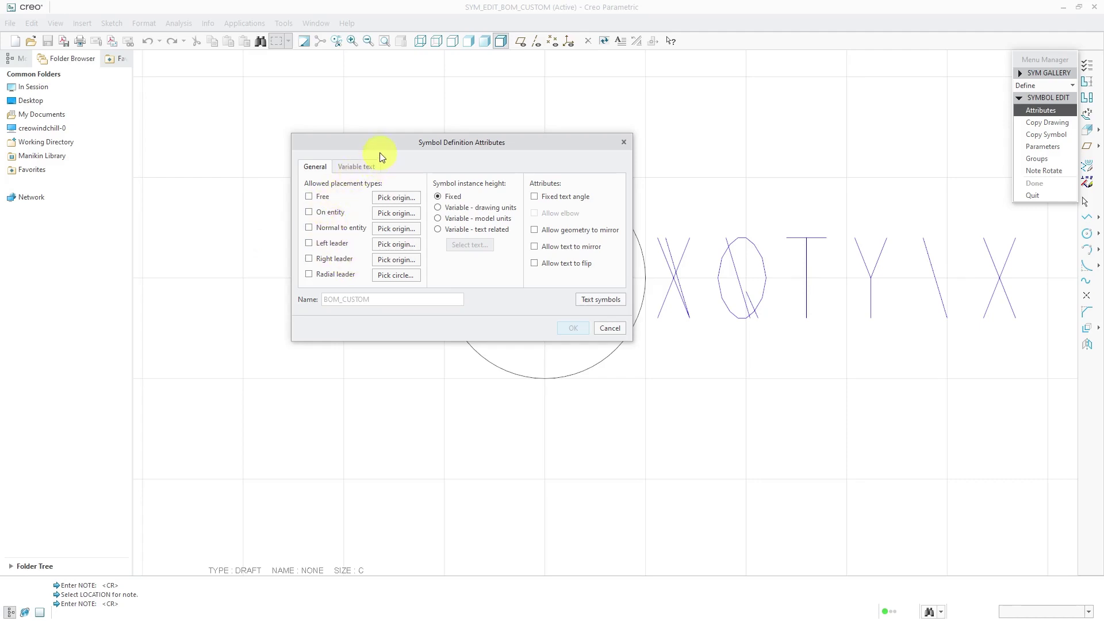
drag(367, 145, 124, 349)
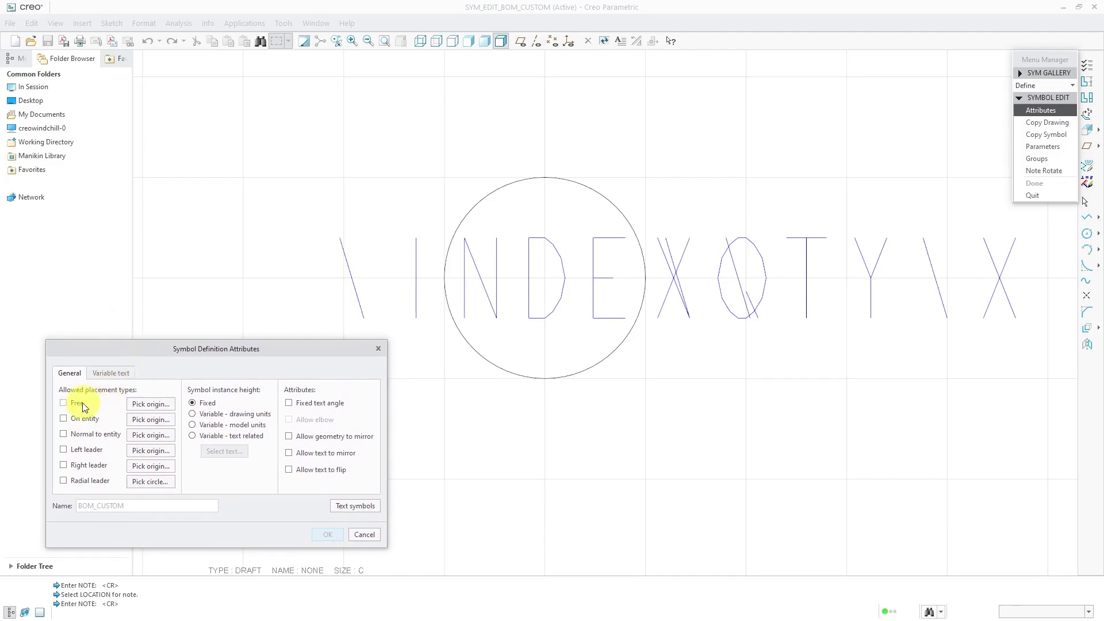
click(64, 403)
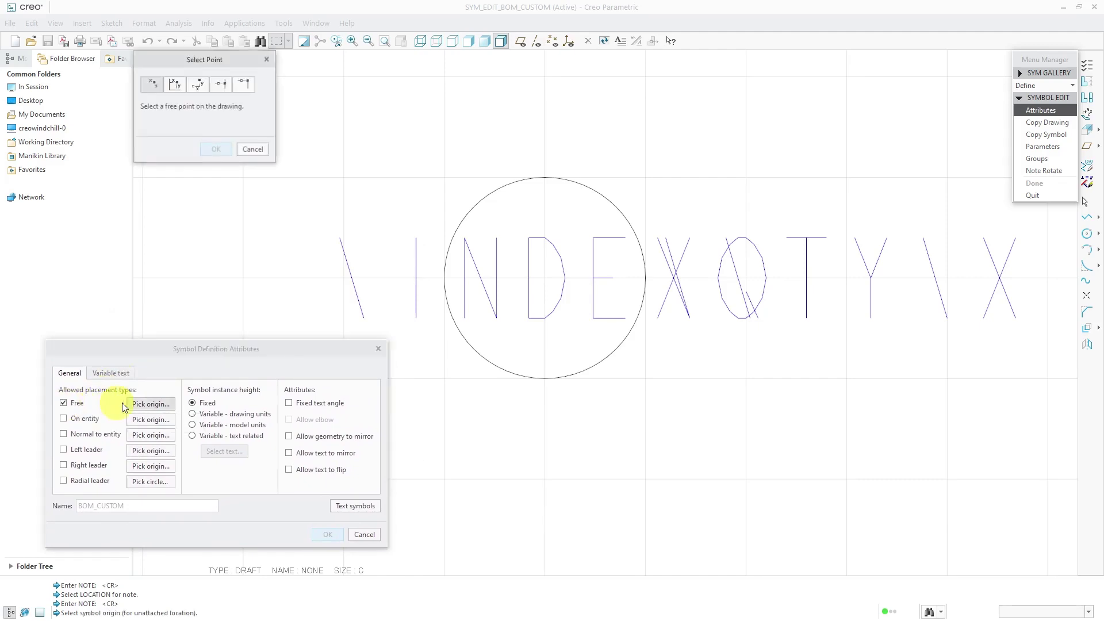
click(544, 277)
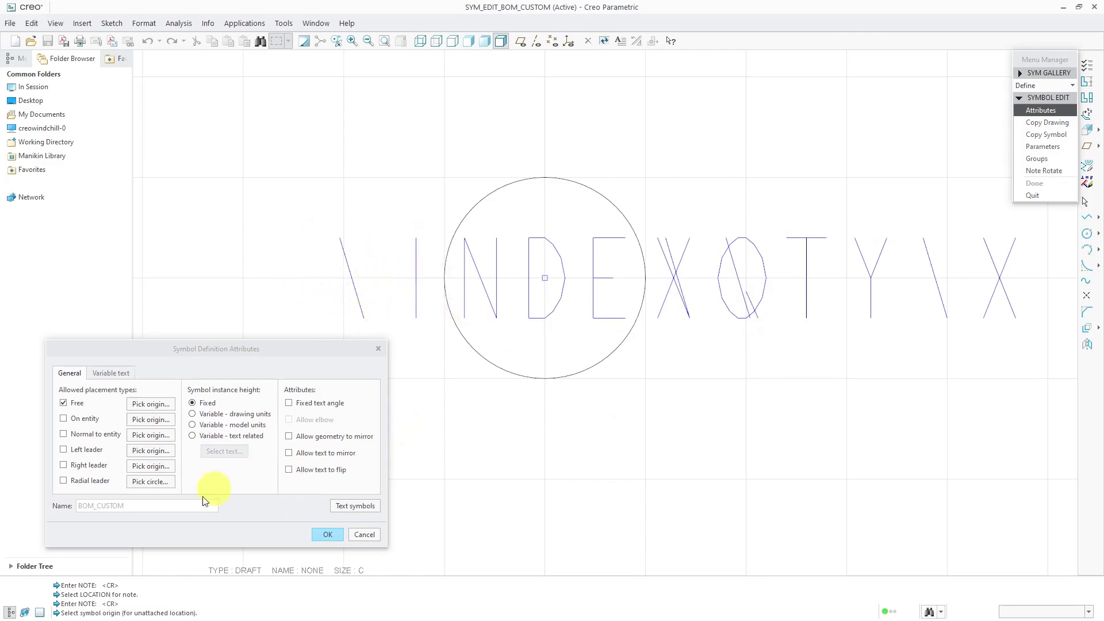
- Allow left leader placement originating at the circle's leftmost point and make the symbol instance height variable in drawing units
click(64, 450)
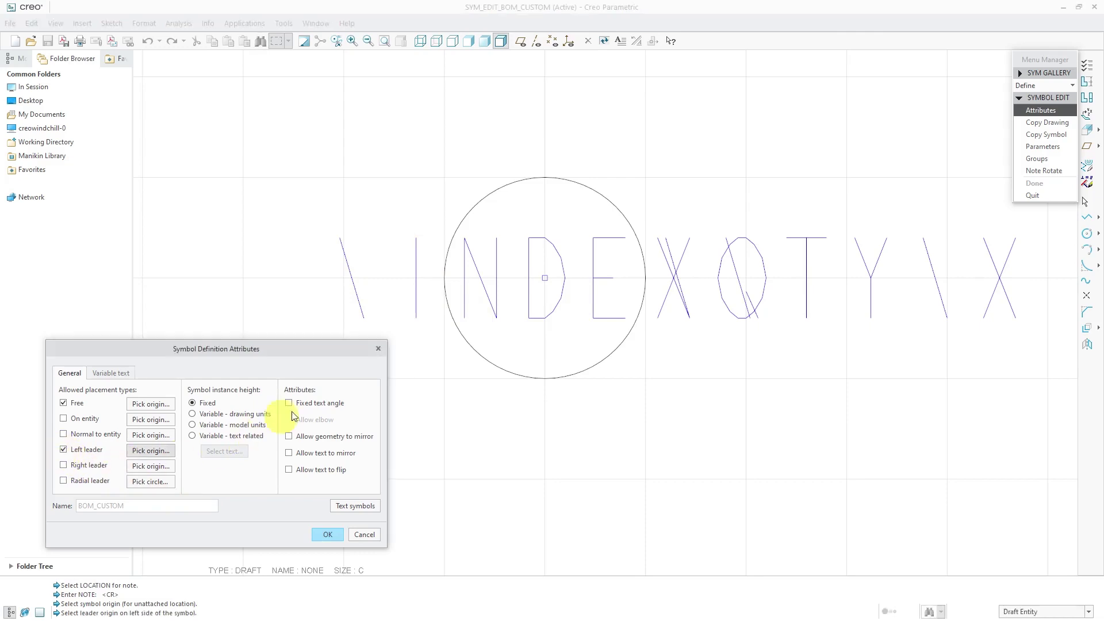
click(444, 277)
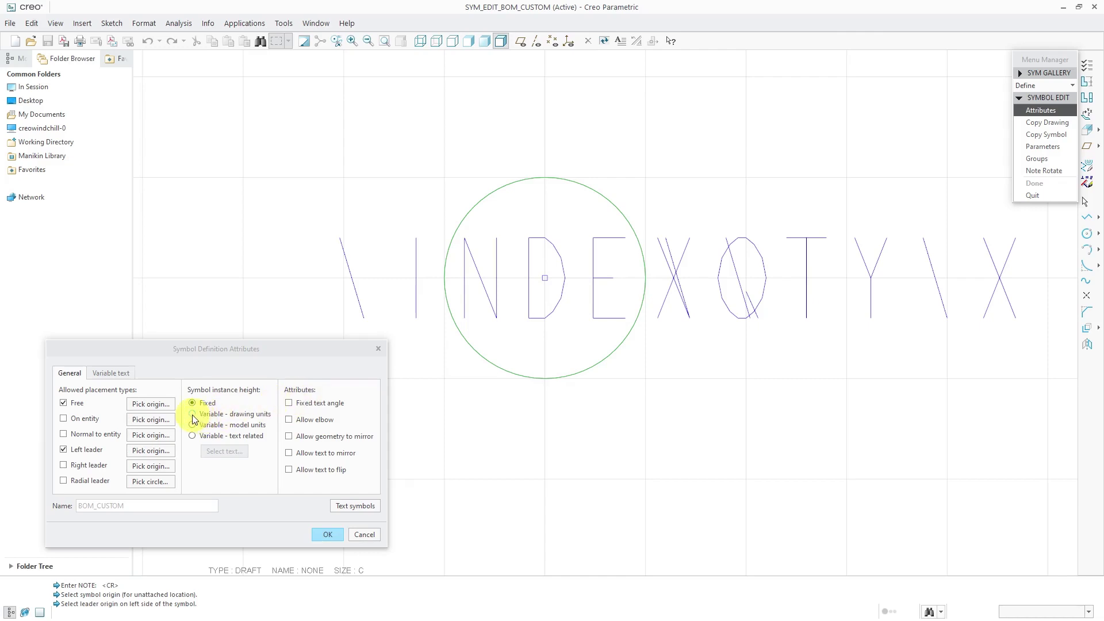
click(211, 419)
click(244, 415)
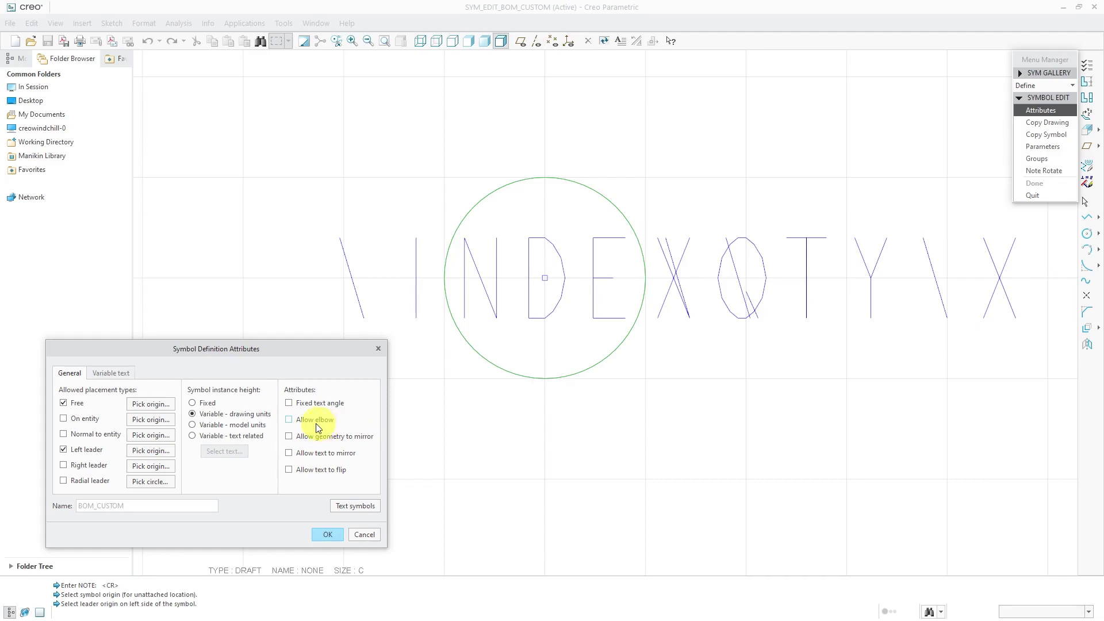
- Restrict the INDEX variable text to preset values only and change its preset value to RPT.INDEX
click(120, 375)
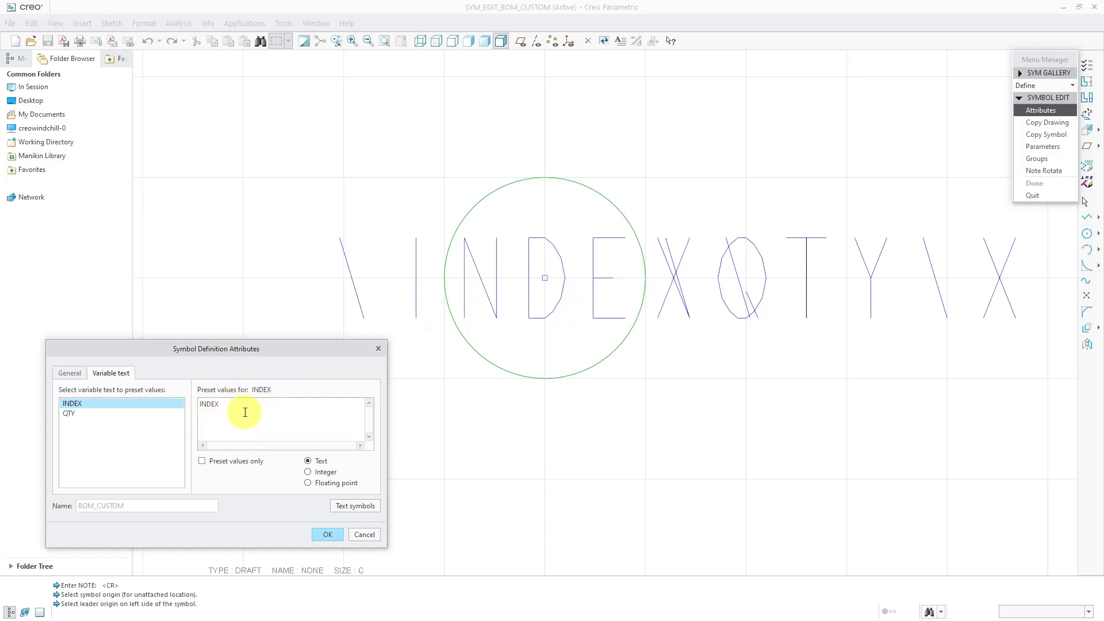
click(206, 462)
text(RPT)
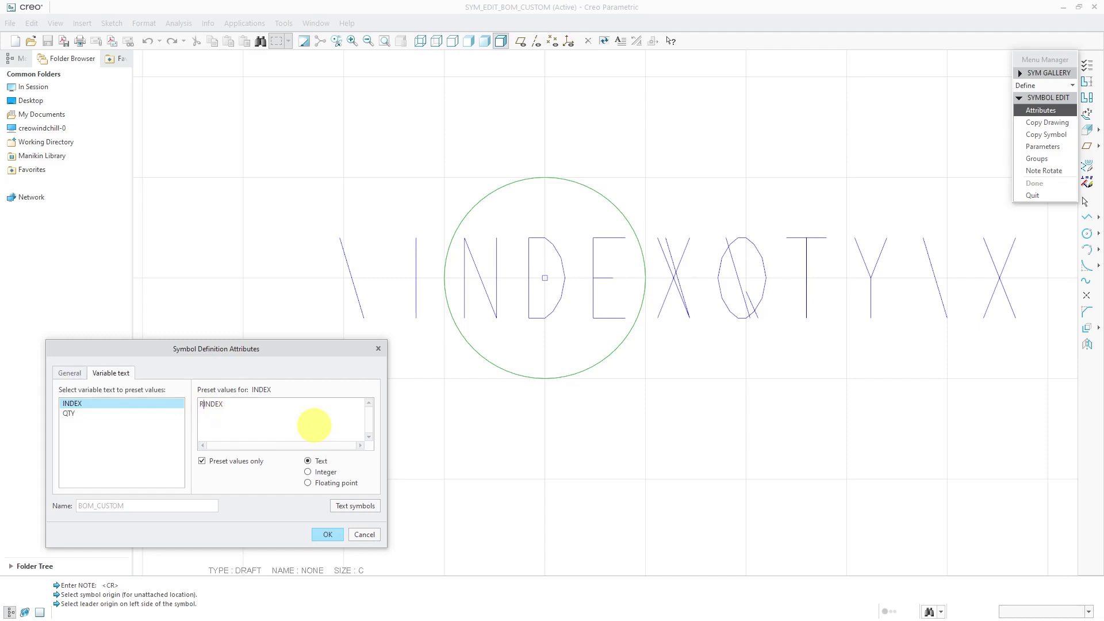
text(.)
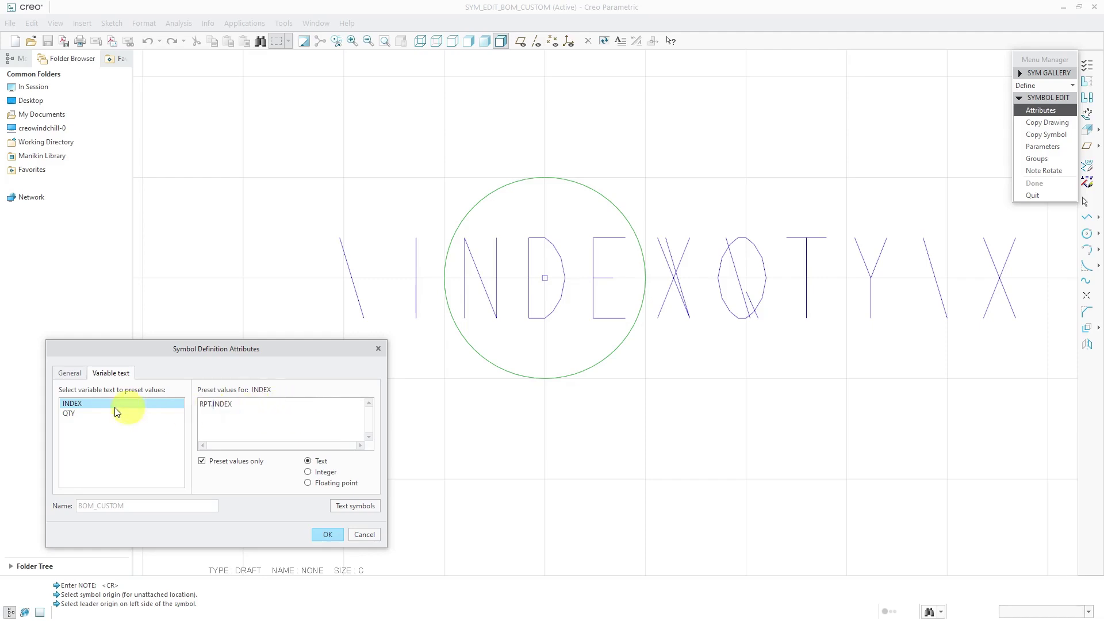
- Restrict the QTY variable text to preset values only, change its preset to RPT.QTY, and apply the symbol attributes
click(73, 412)
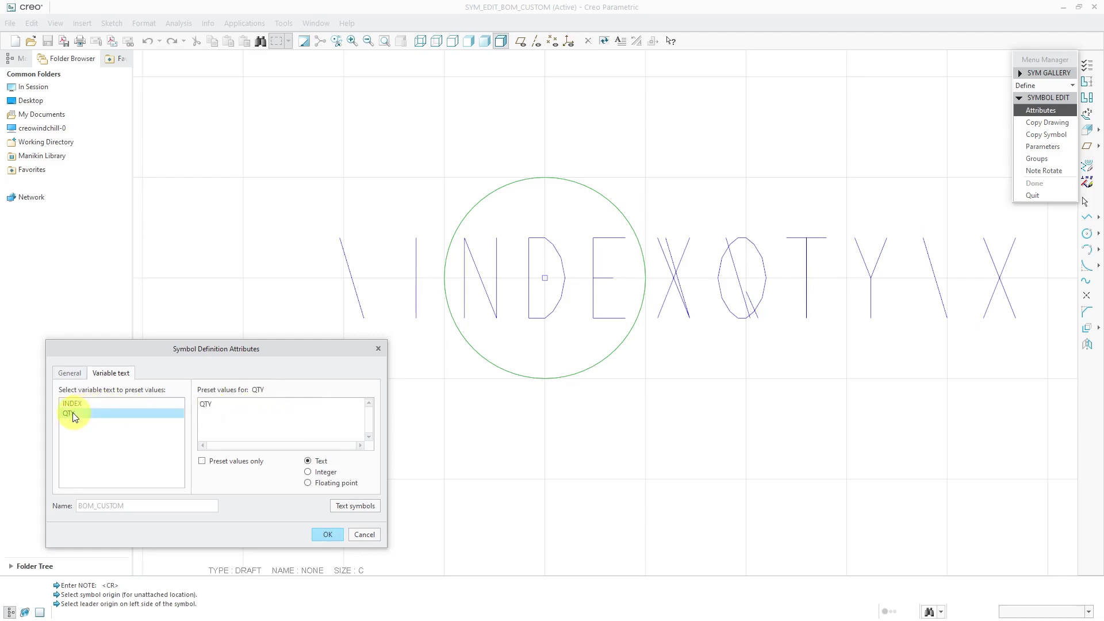
click(202, 460)
text(RPT.)
click(325, 535)
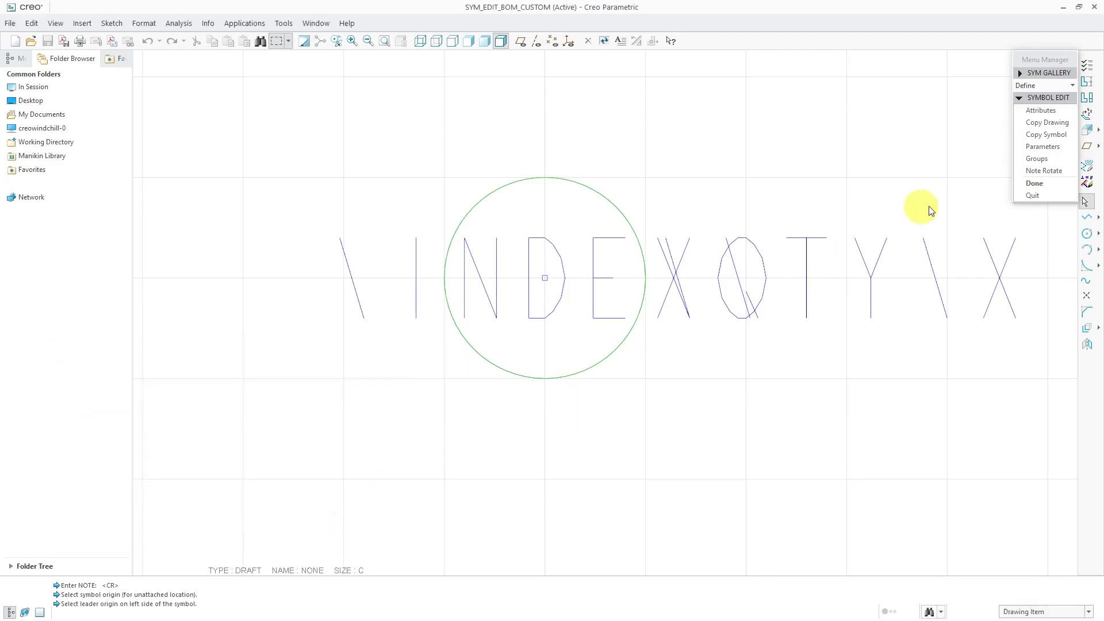
- Finish the BOM_CUSTOM symbol definition and save the symbol to the default C:\Creo\Symbols directory
click(1040, 183)
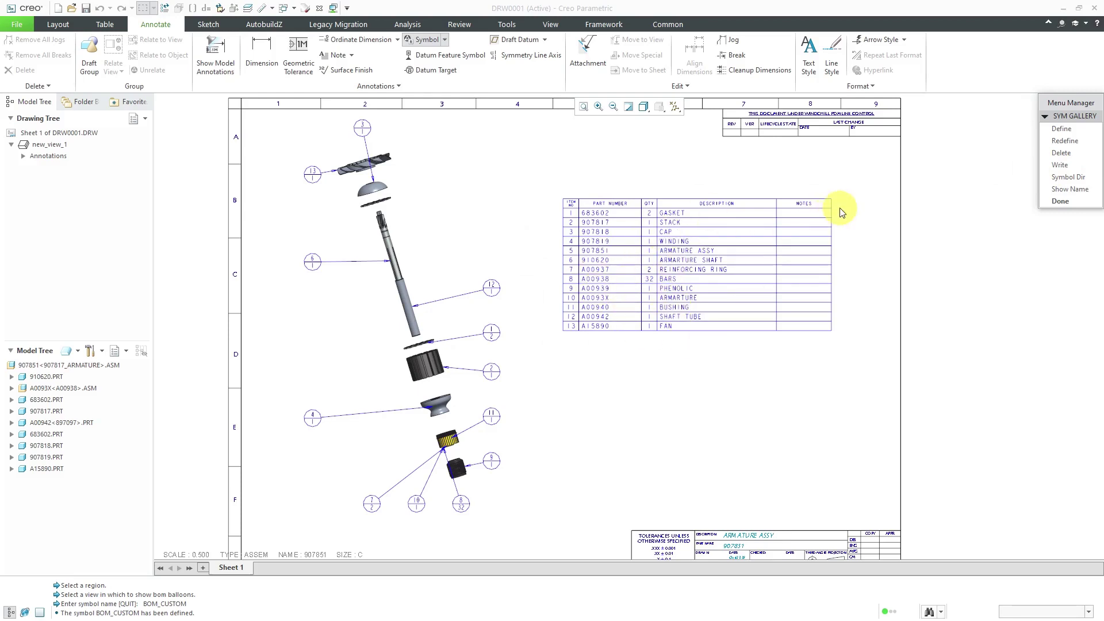
click(1056, 167)
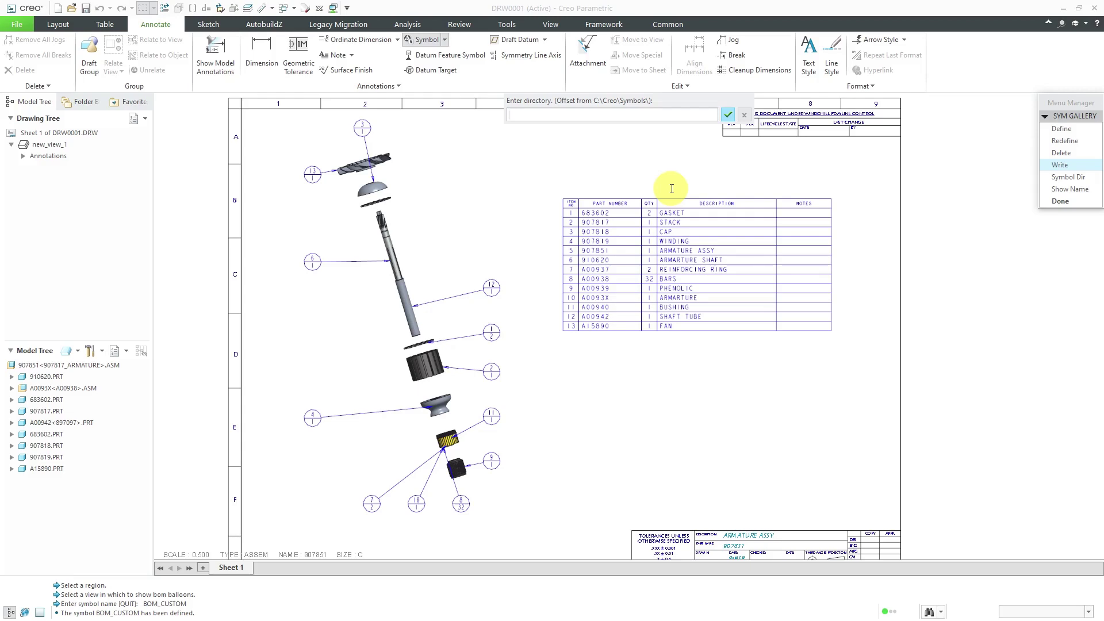
click(729, 117)
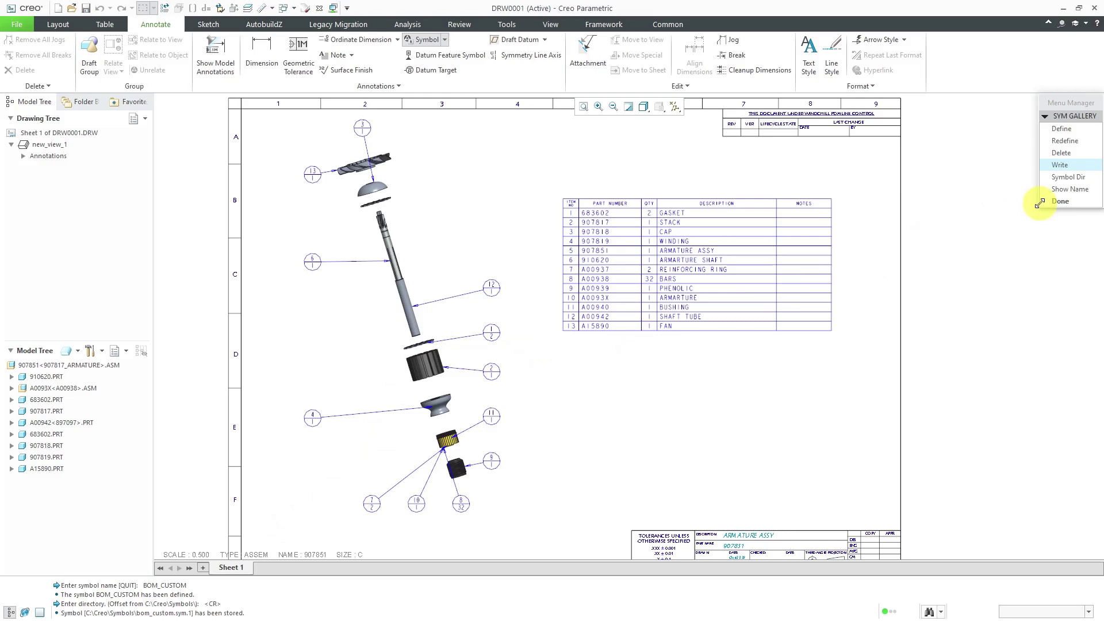
click(1057, 203)
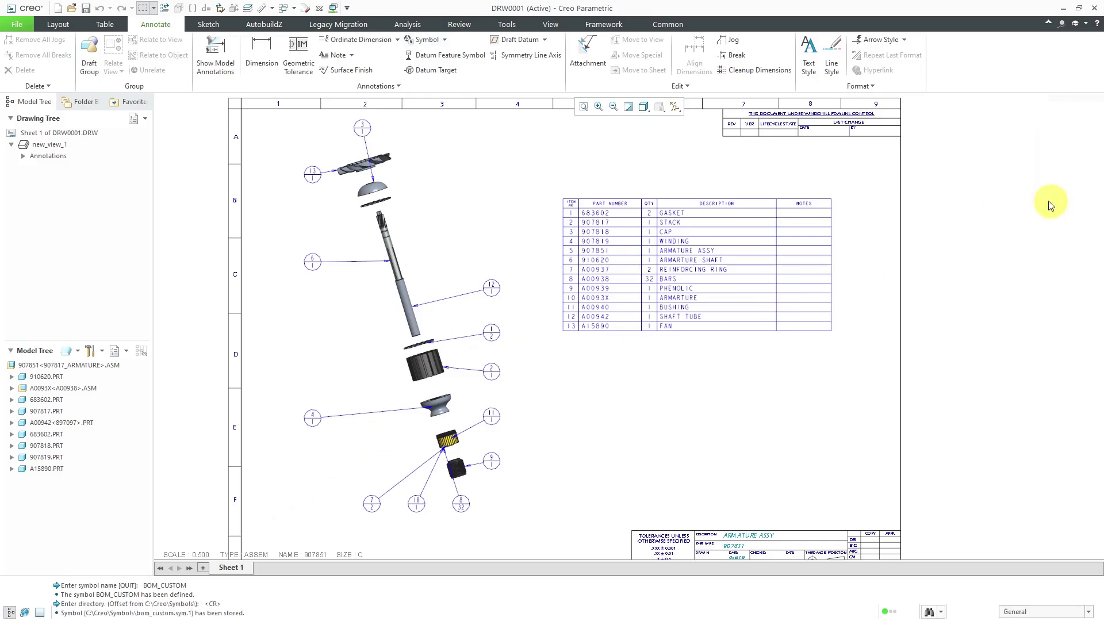
- Set the BOM balloon type of the whole BOM table's Region_1 to Custom in the table properties
click(687, 253)
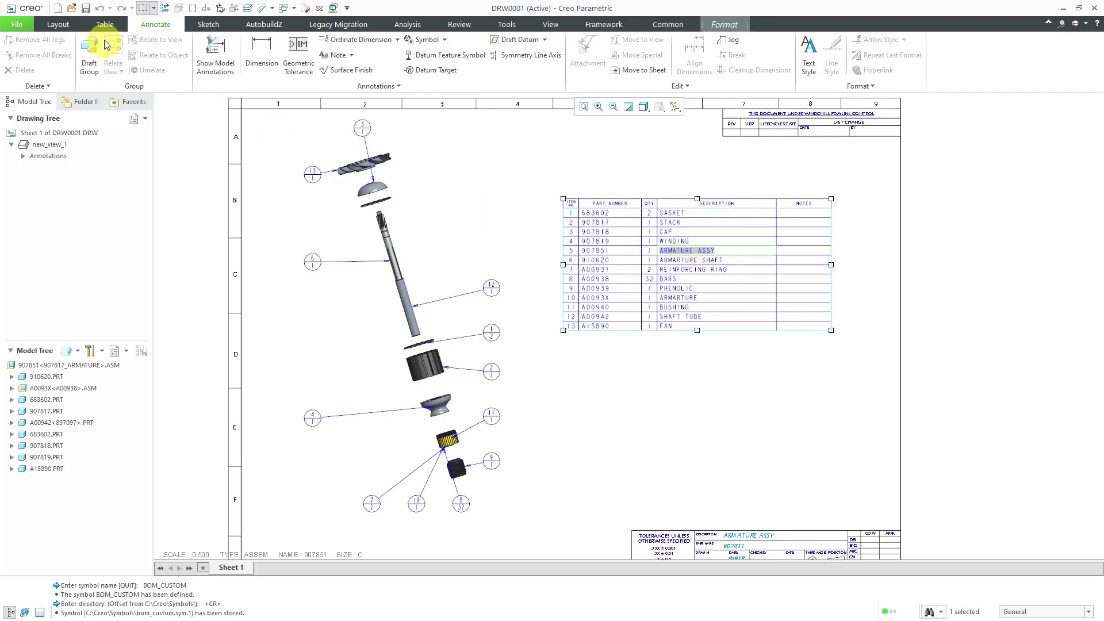
click(106, 25)
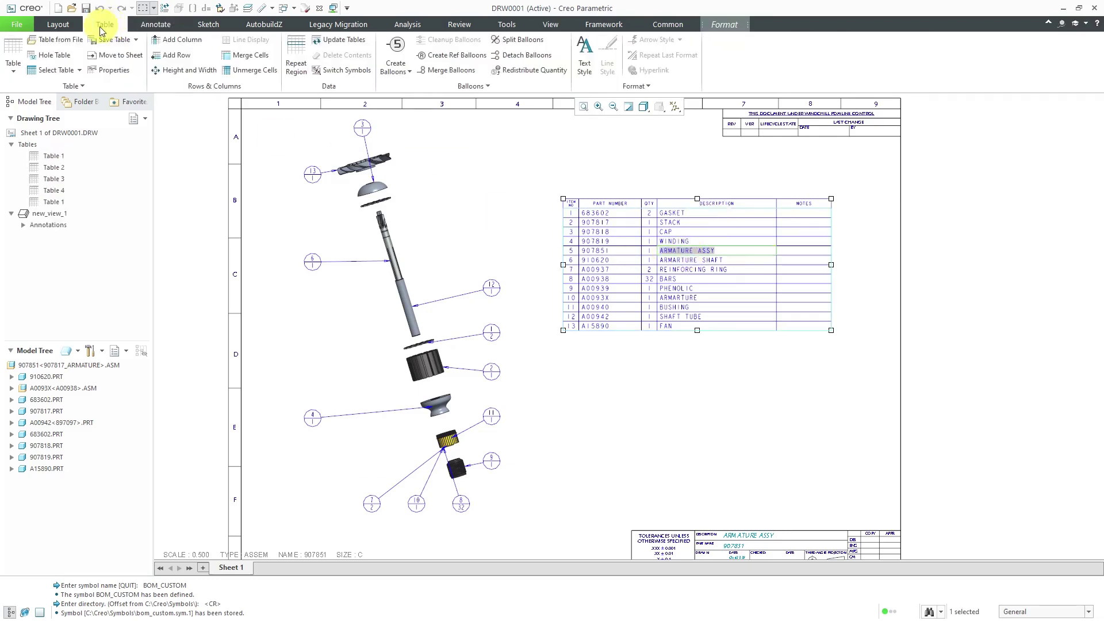
click(63, 70)
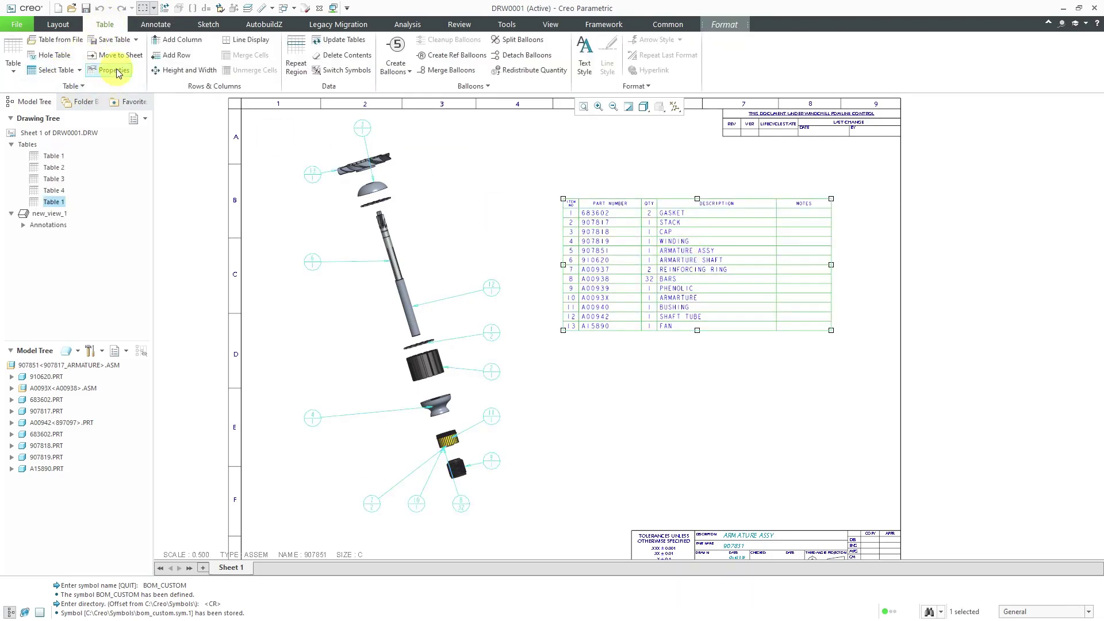
click(114, 71)
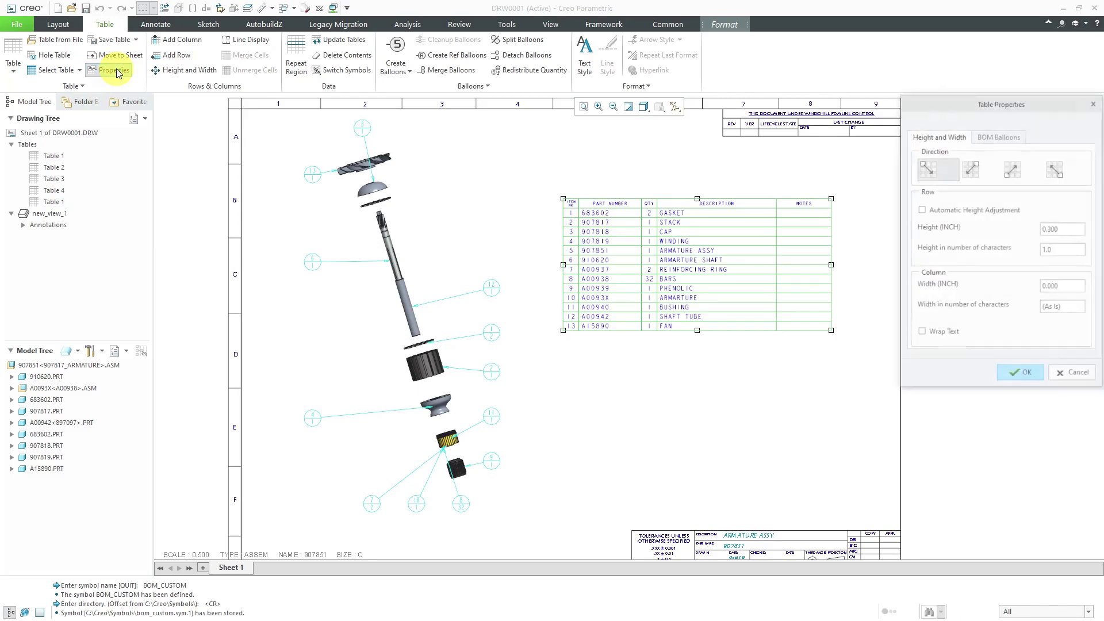
click(1000, 141)
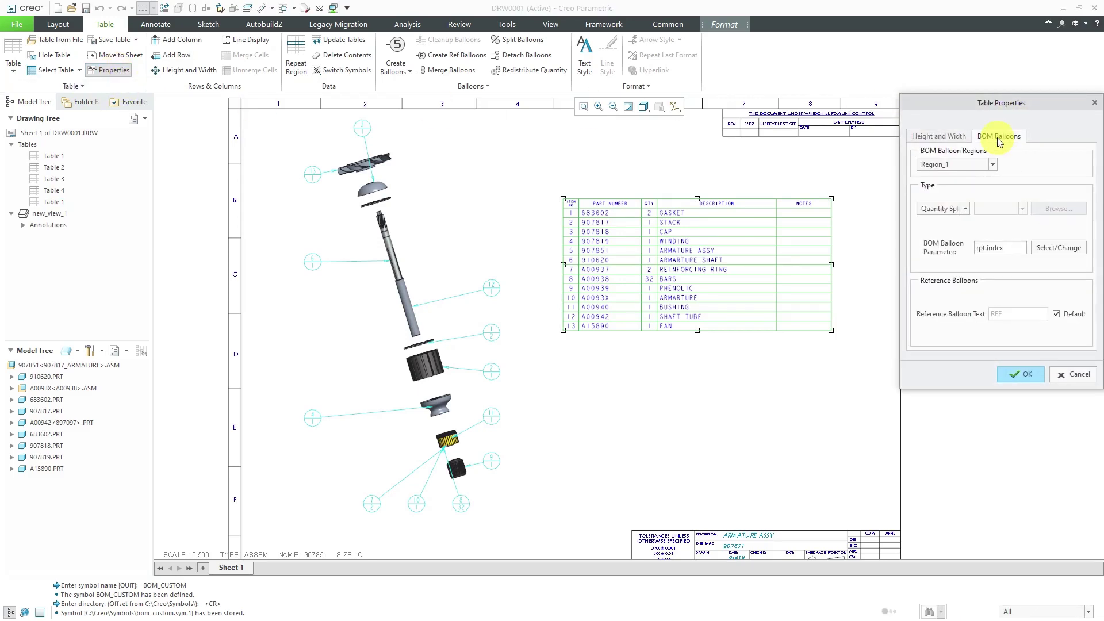
click(965, 209)
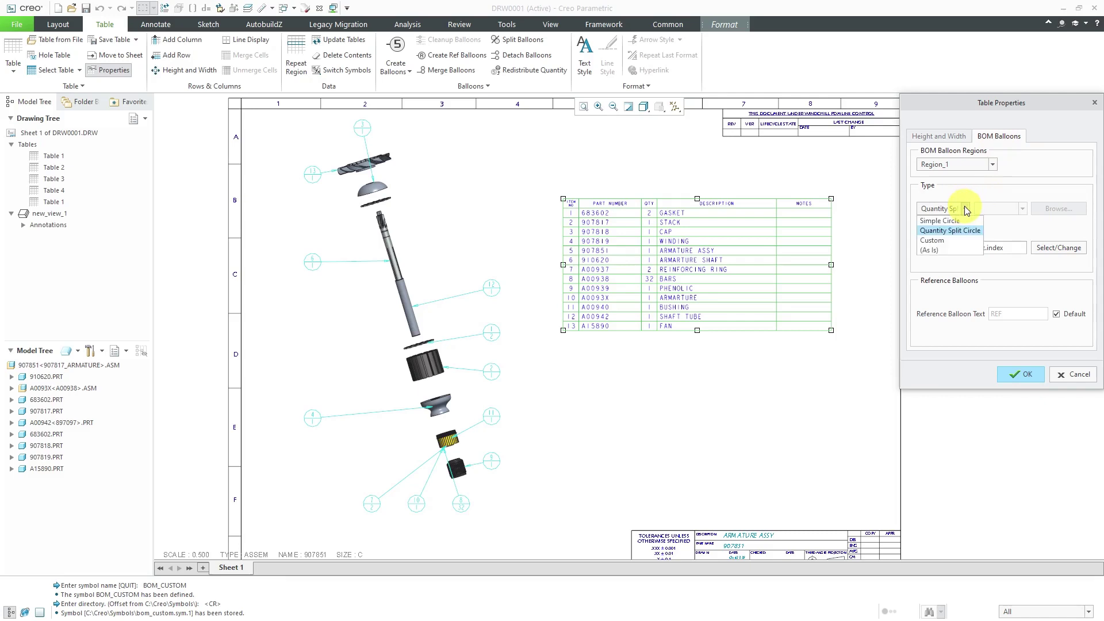
click(952, 242)
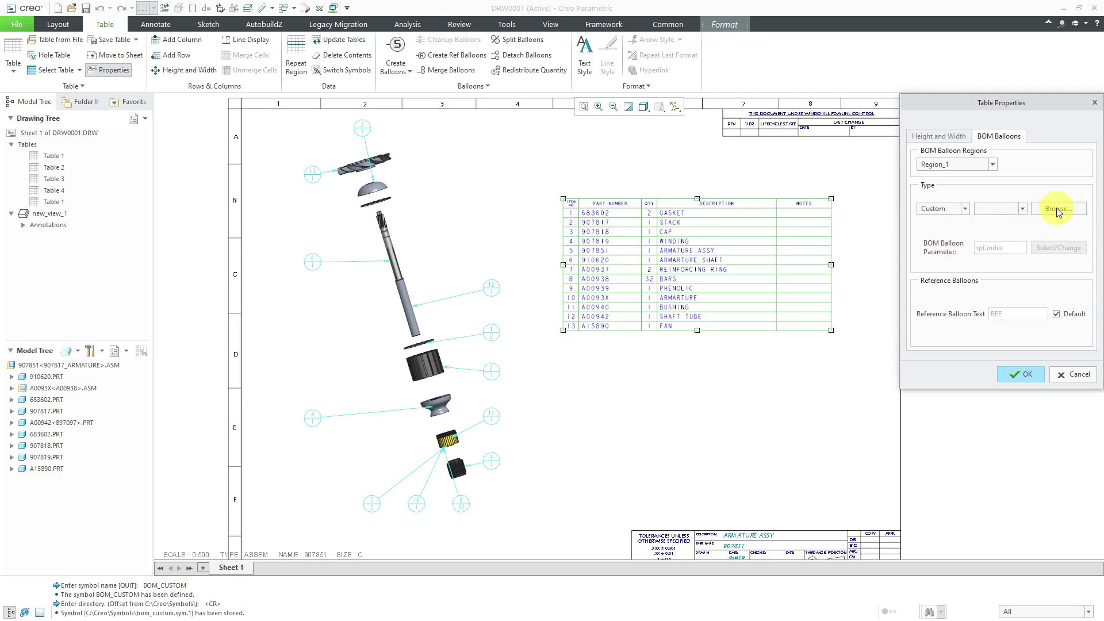
- Assign bom_custom.sym as the custom balloon symbol with a height of 0.25 inch and inspect the balloons around the lower parts
click(1056, 208)
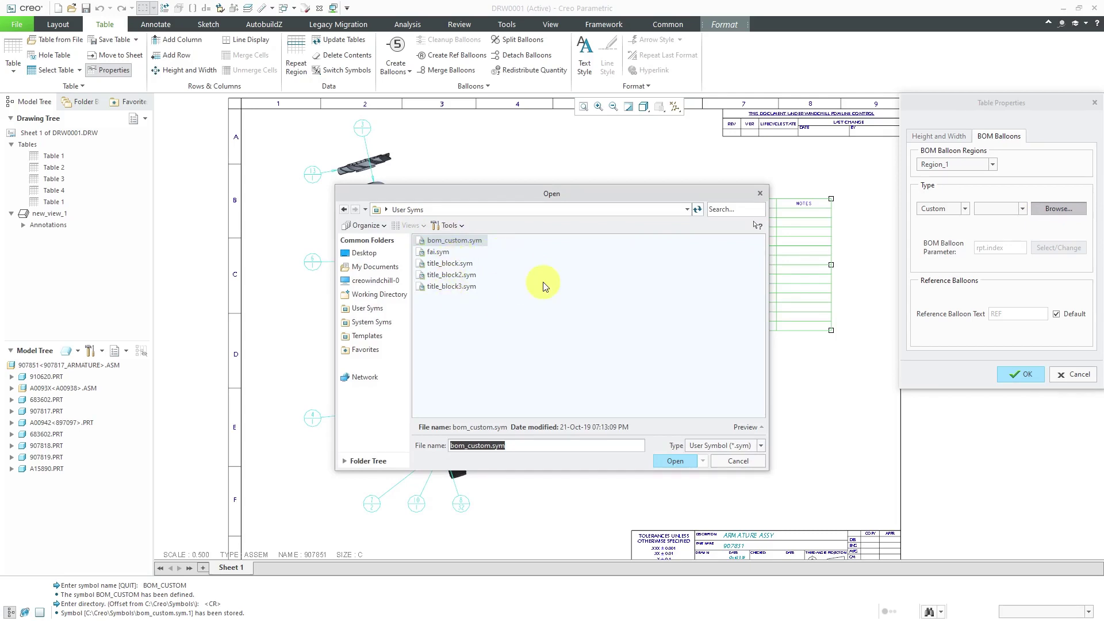
click(464, 241)
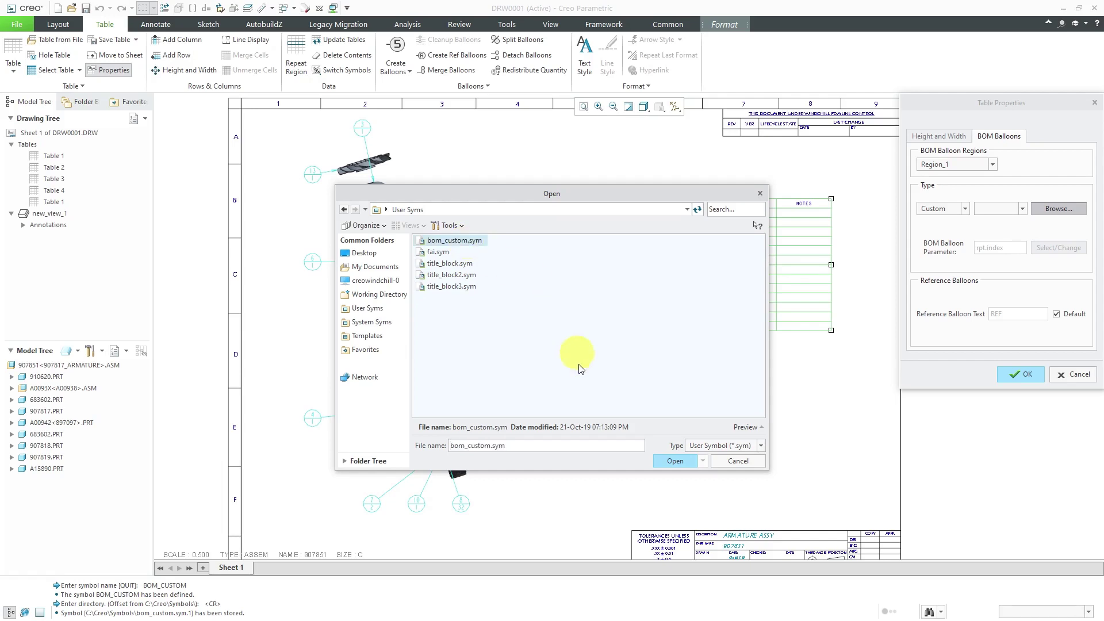
click(677, 463)
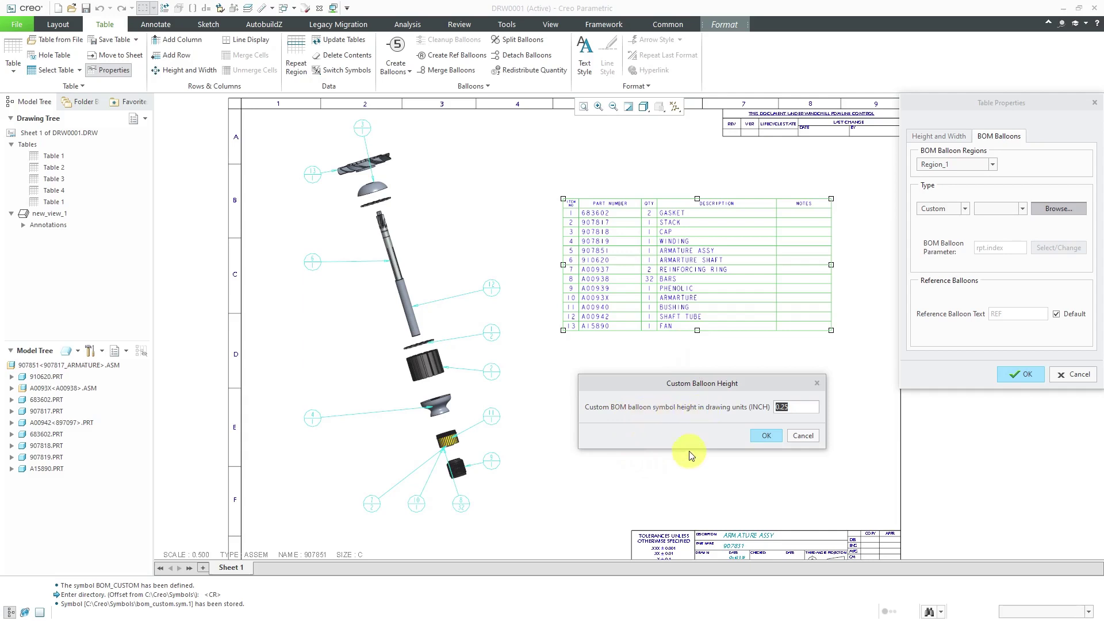
click(770, 436)
click(1032, 380)
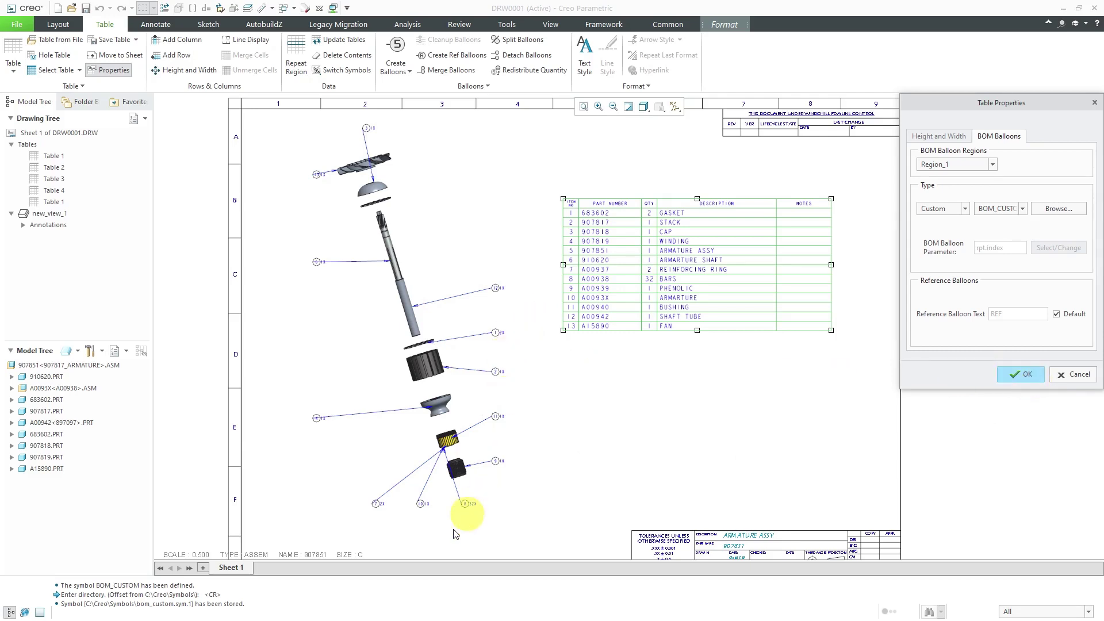
scroll(424, 529, up, 3)
scroll(425, 529, up, 2)
scroll(374, 510, up, 2)
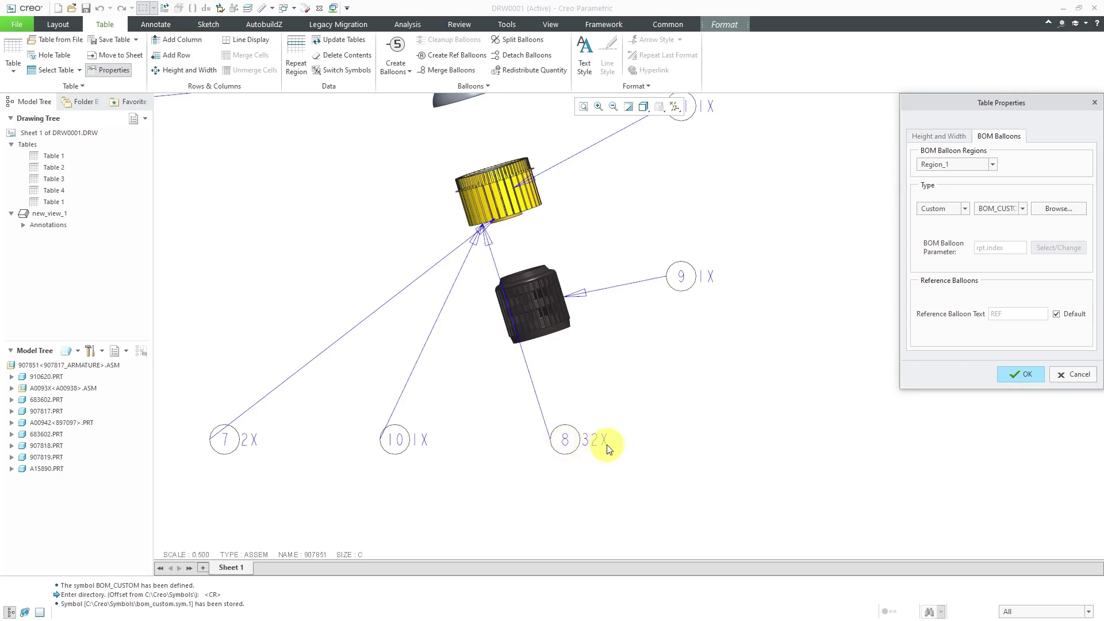
scroll(444, 465, down, 2)
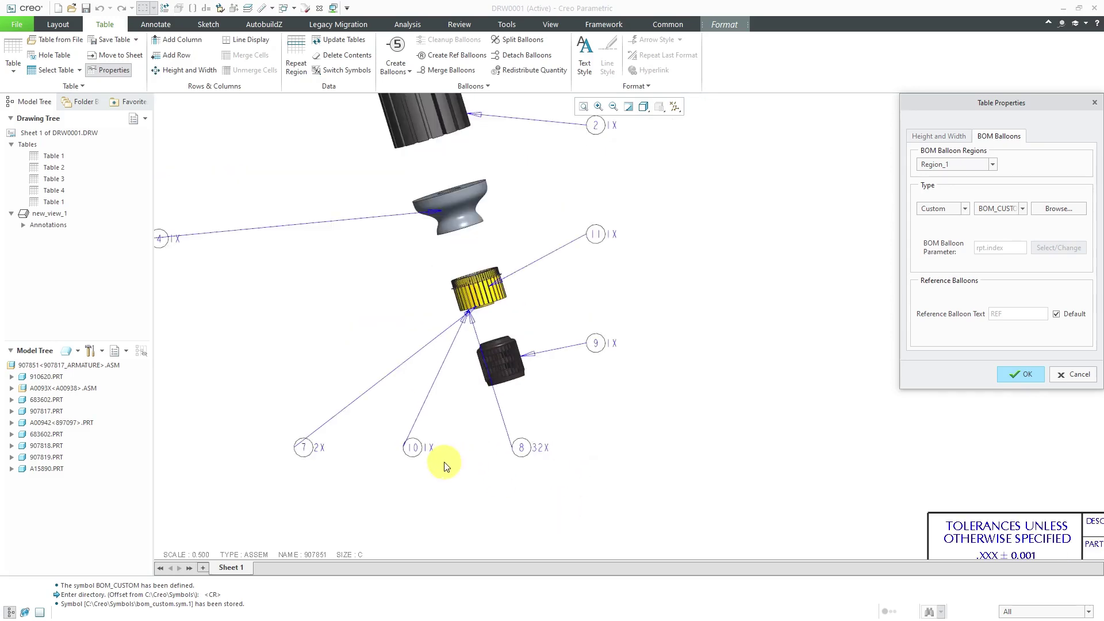
- Apply the custom balloon settings to the BOM table and move balloon 10 to the opposite side of the yellow part
click(1025, 373)
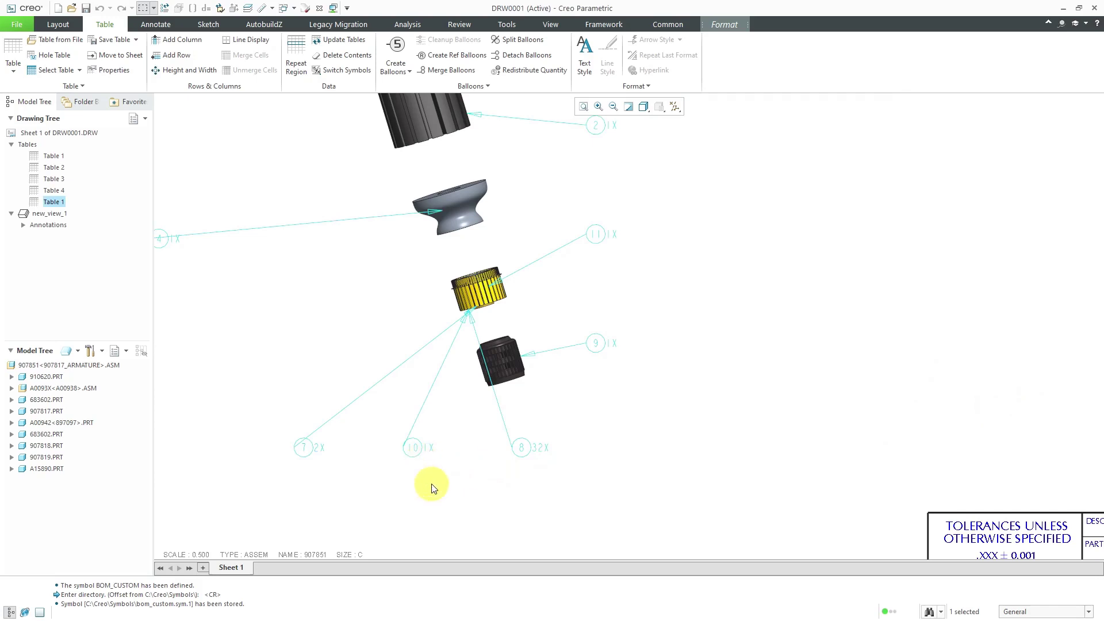
click(420, 447)
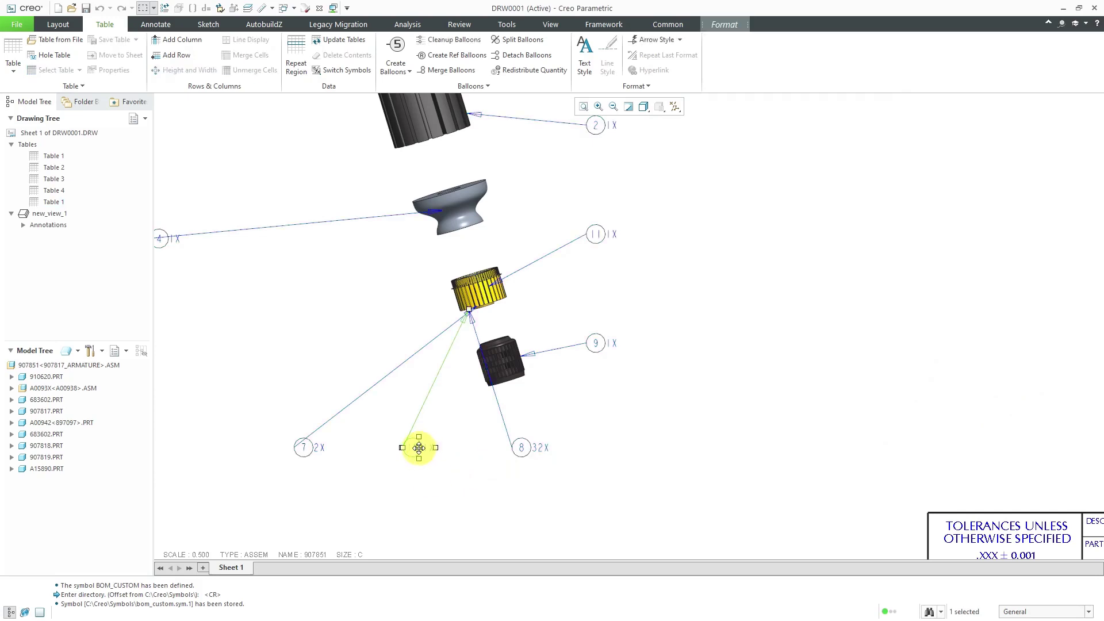
drag(588, 334, 713, 277)
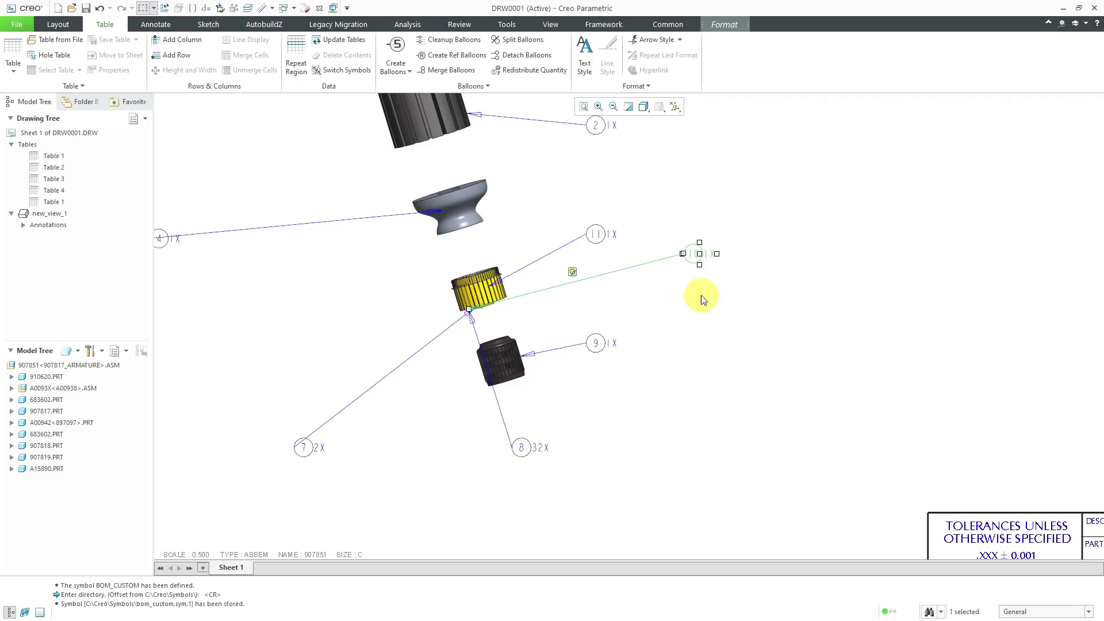
- Turn off grid intersection snapping in the sketcher preferences
click(206, 25)
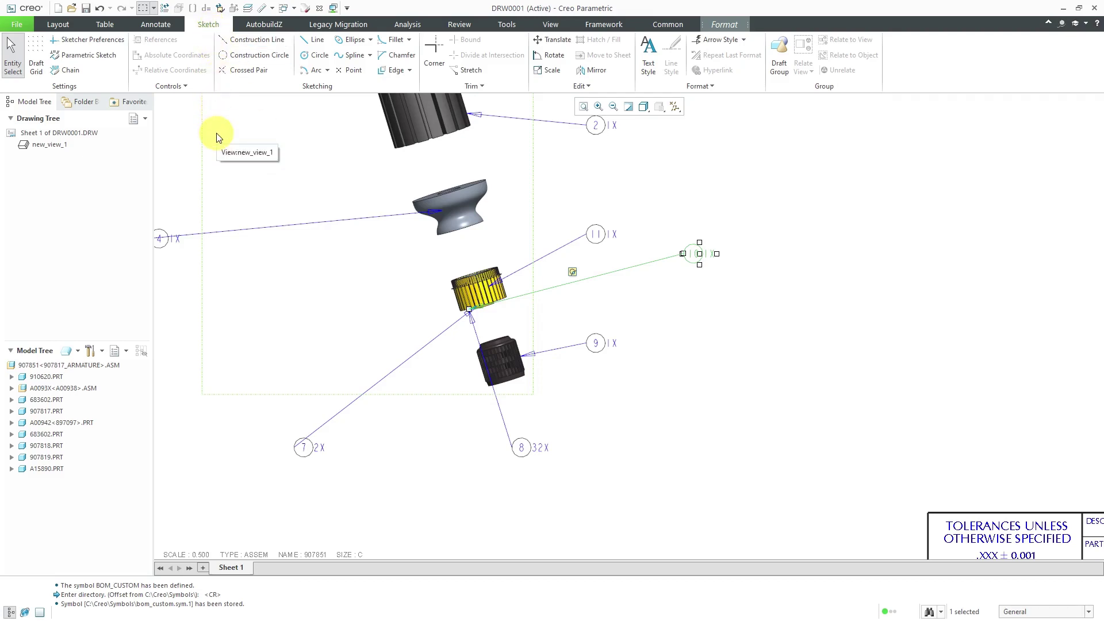
click(108, 40)
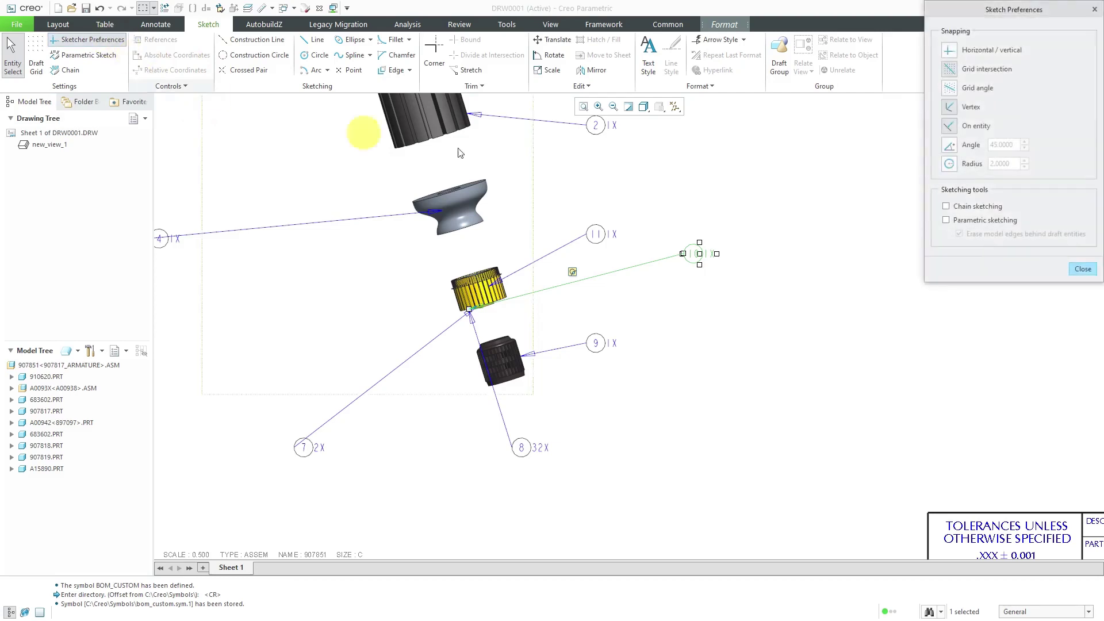
click(956, 69)
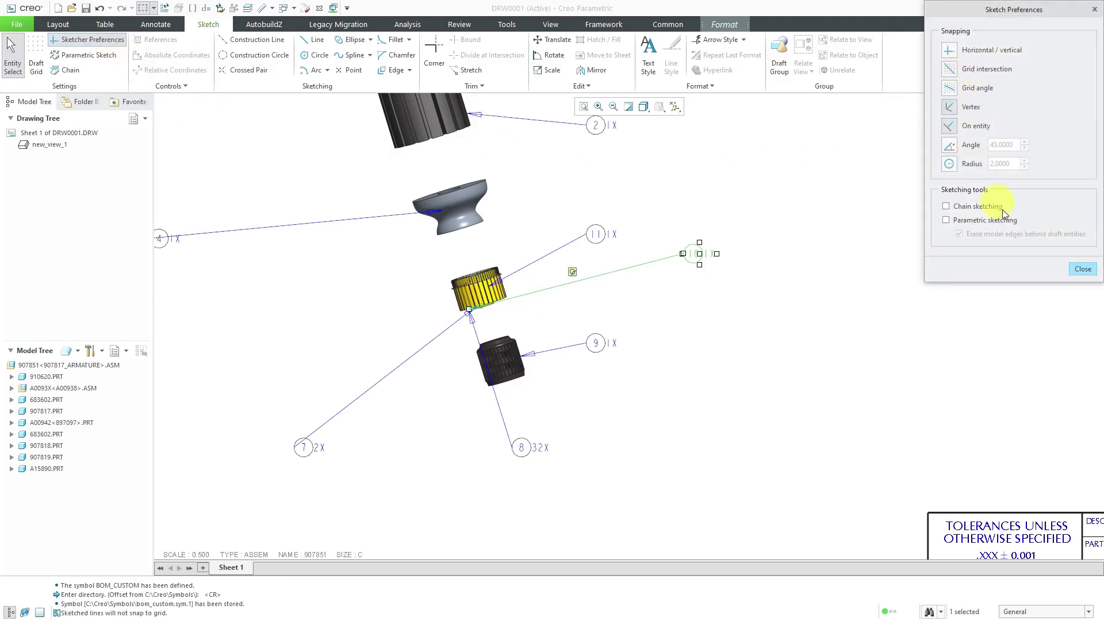
click(1081, 269)
- Reposition balloon 10 between balloons 11 and 9 and reattach its leader to the yellow part's lower right edge
drag(693, 251, 671, 300)
scroll(487, 325, down, 5)
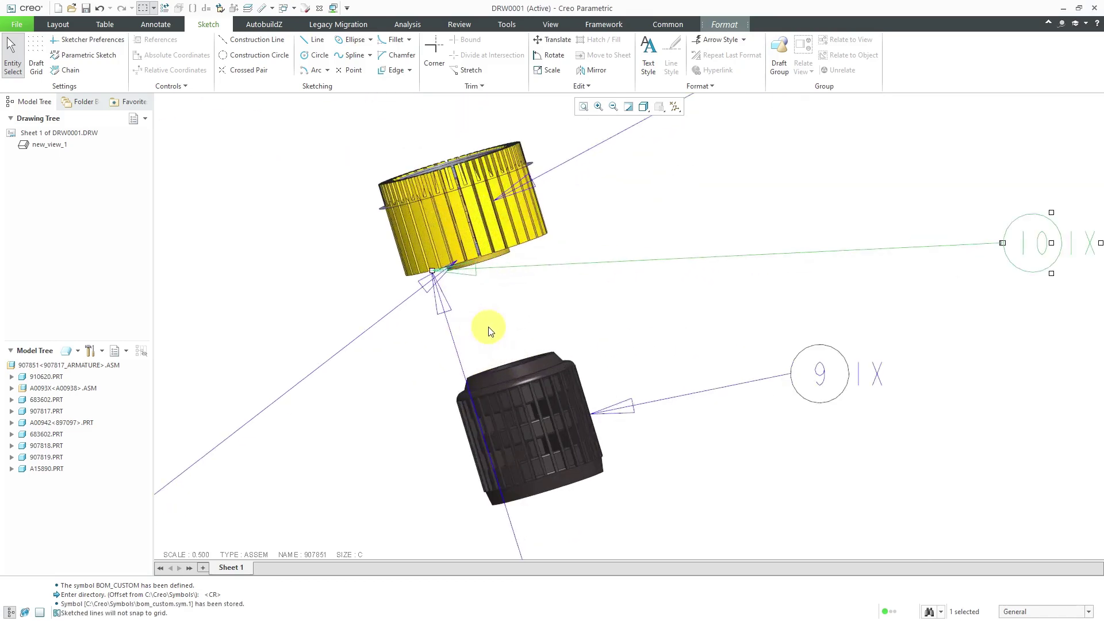
right_click(422, 261)
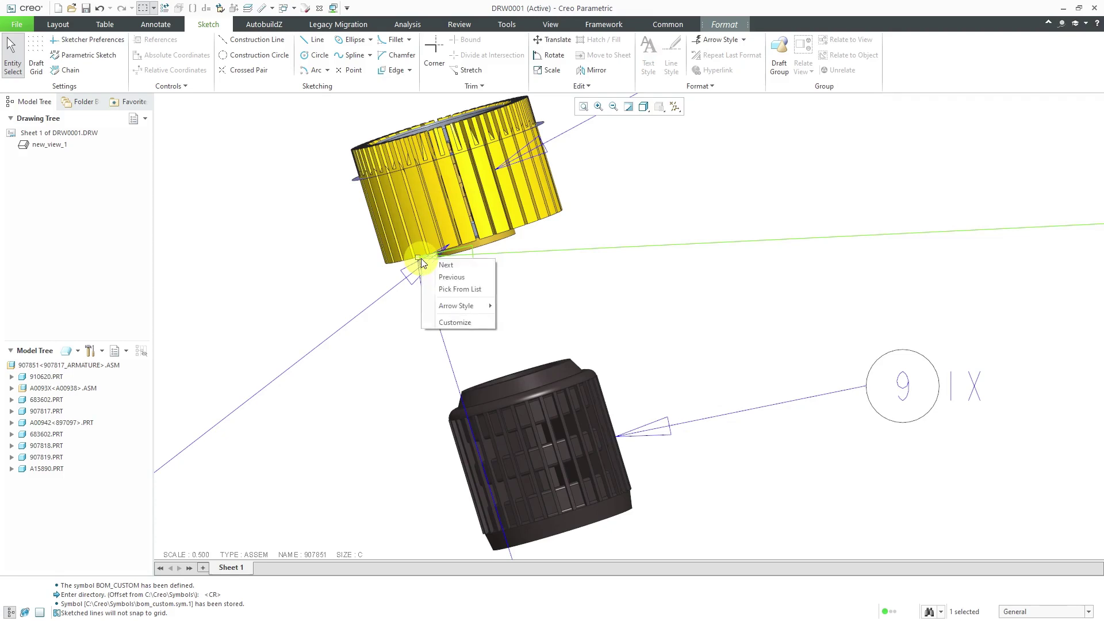
click(518, 301)
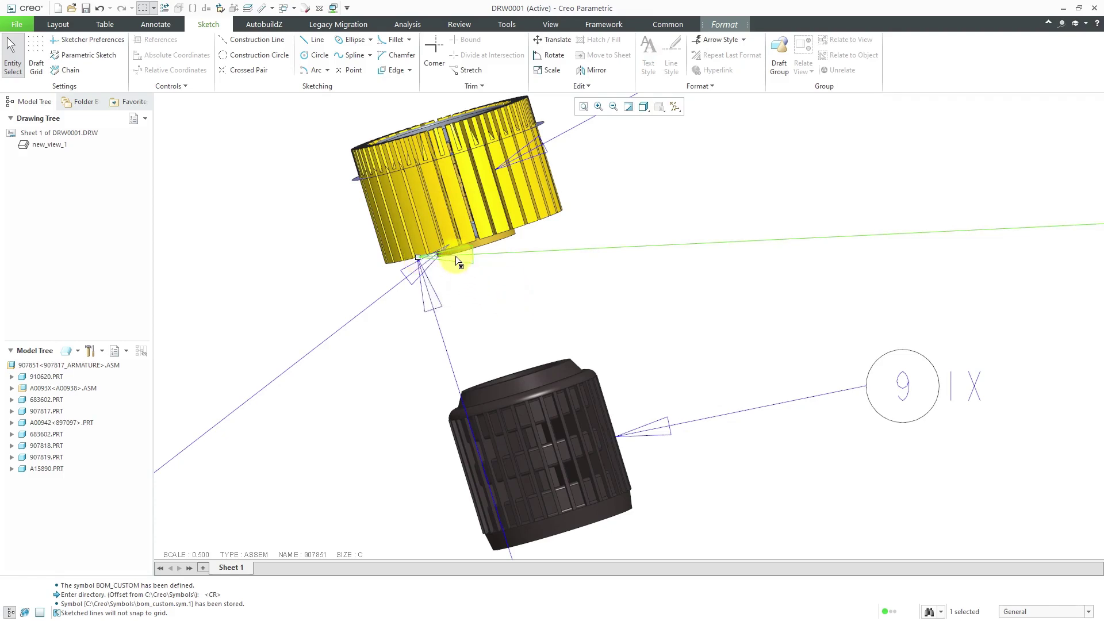
right_click(455, 257)
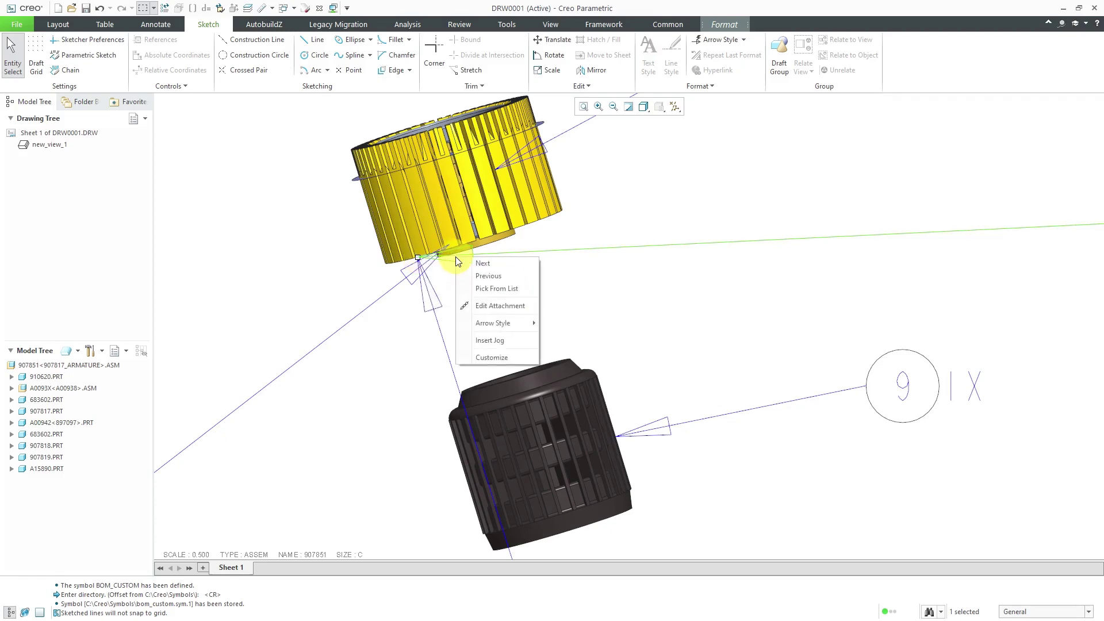
click(507, 306)
click(551, 215)
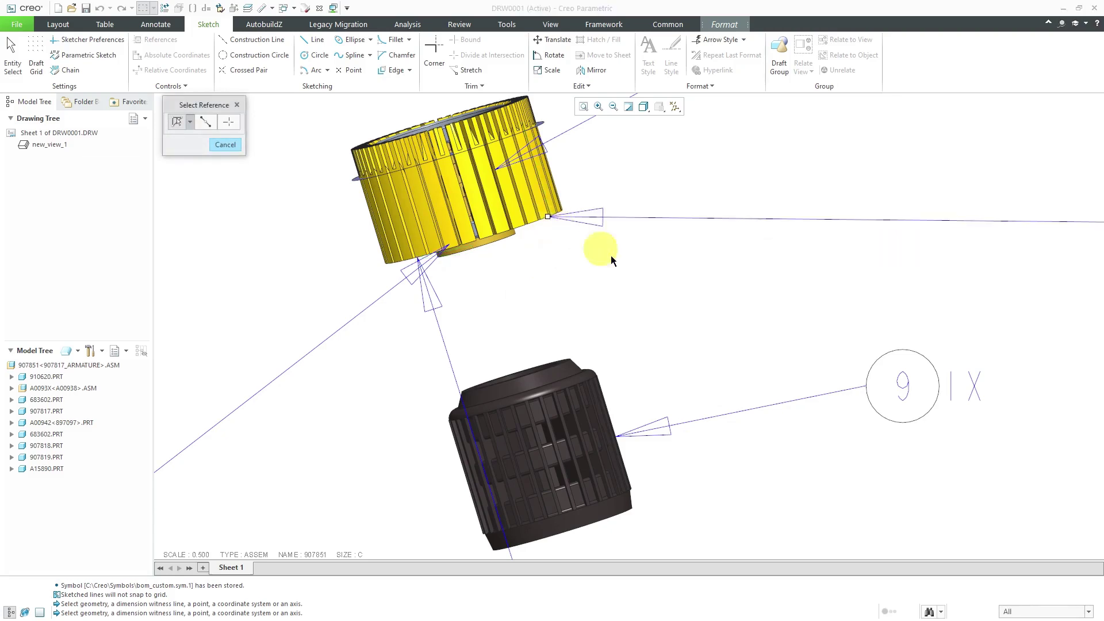
scroll(549, 247, down, 5)
scroll(493, 493, down, 3)
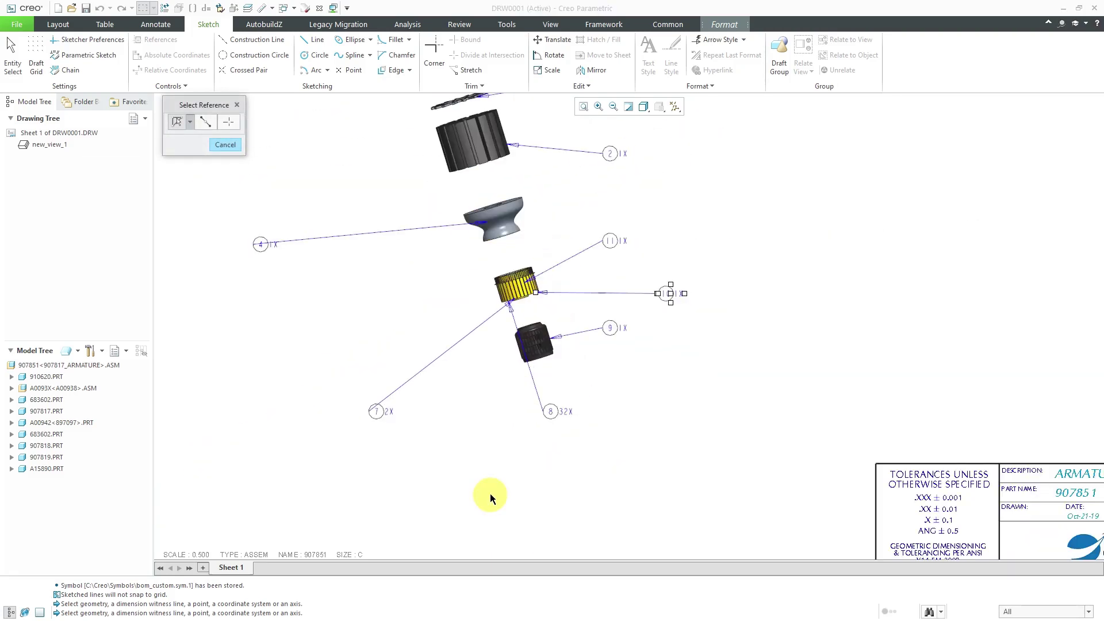
scroll(526, 350, down, 2)
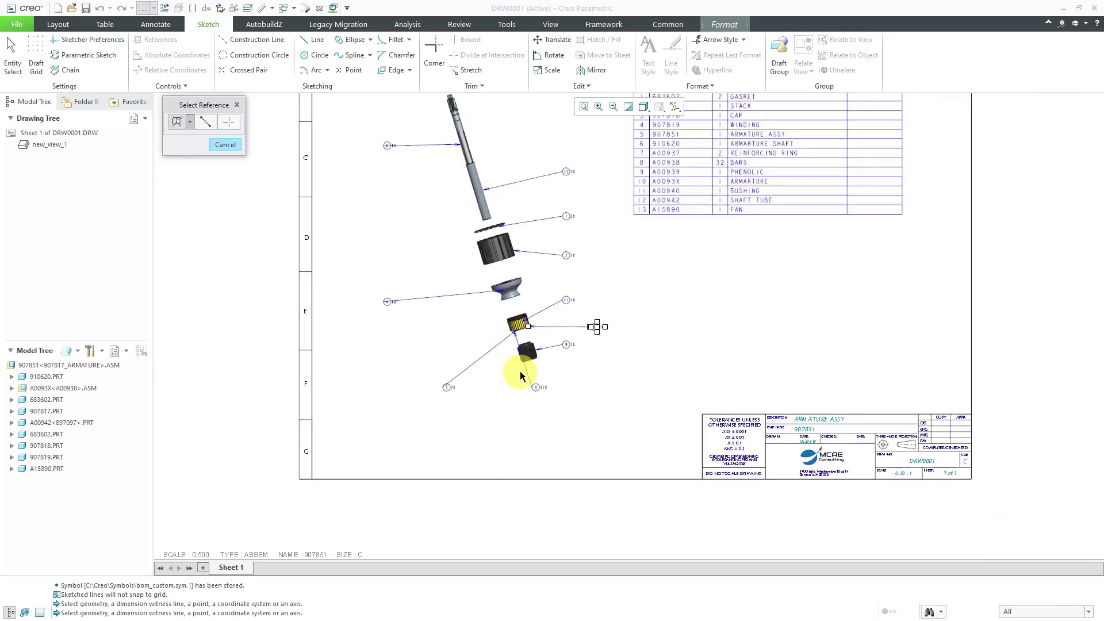
scroll(577, 169, up, 2)
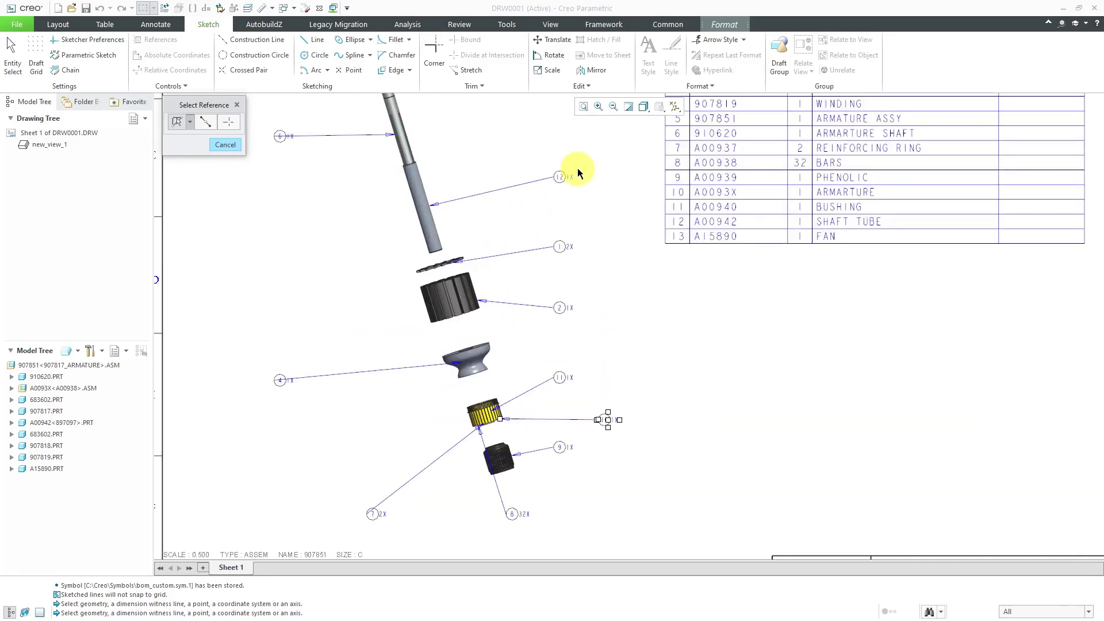
middle_click(653, 325)
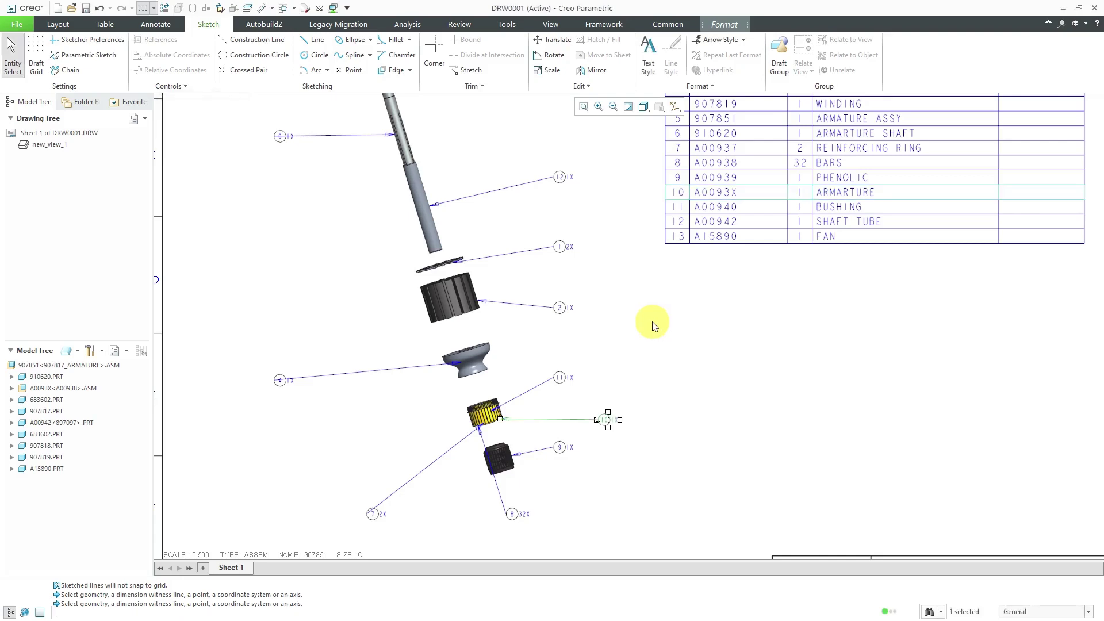
click(262, 287)
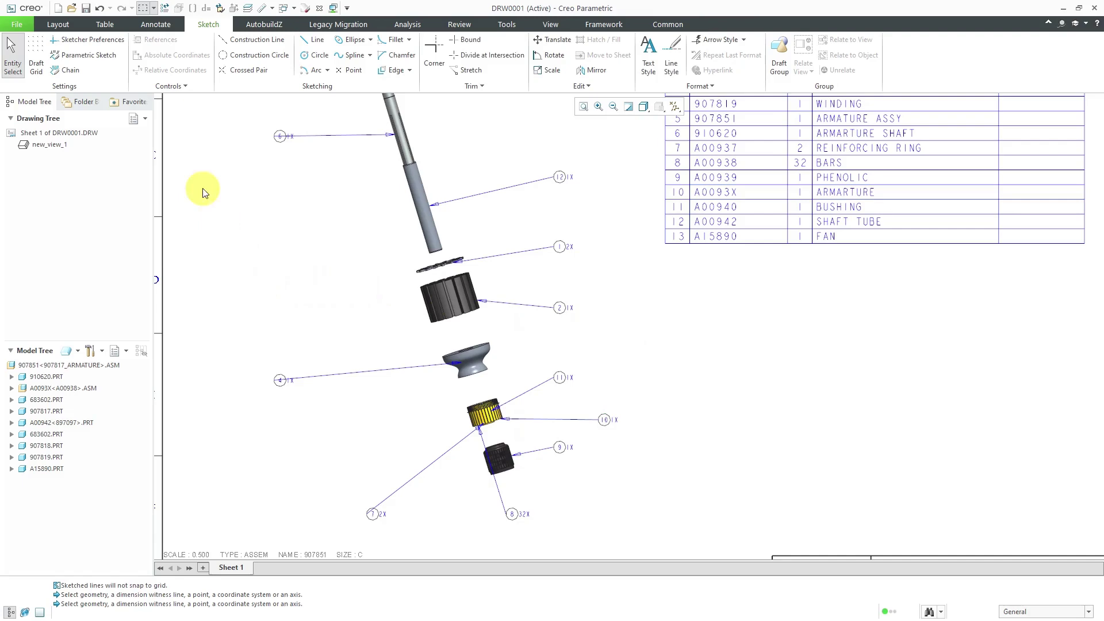
- Open the drawing template mcae-drw-template-c.drw and examine its ISO-EXPLODED view symbol and BOM table
click(73, 10)
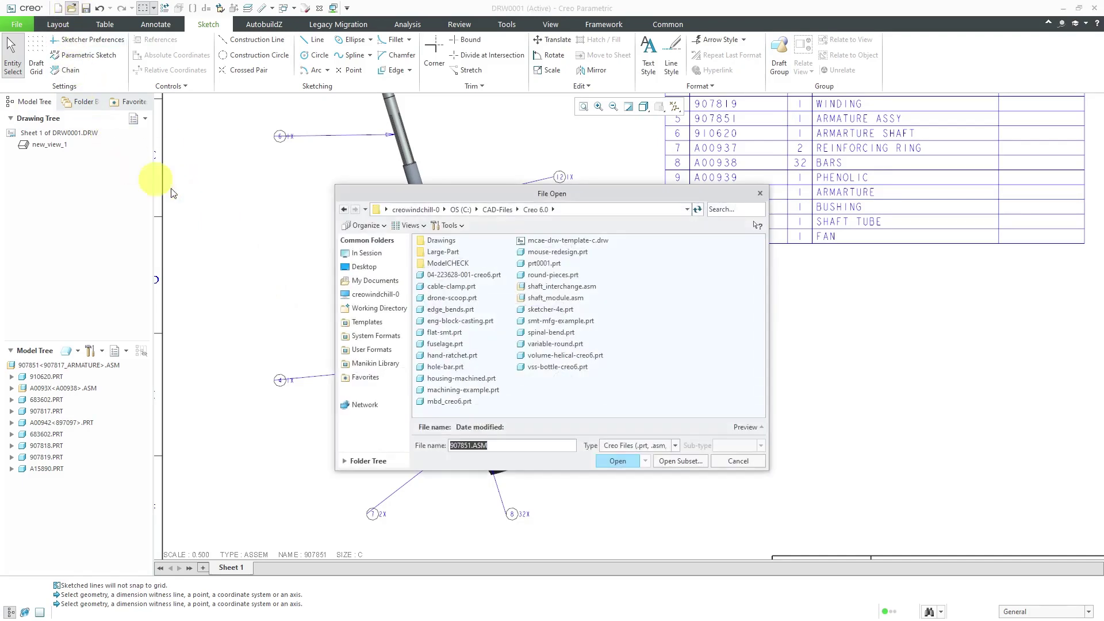
click(569, 240)
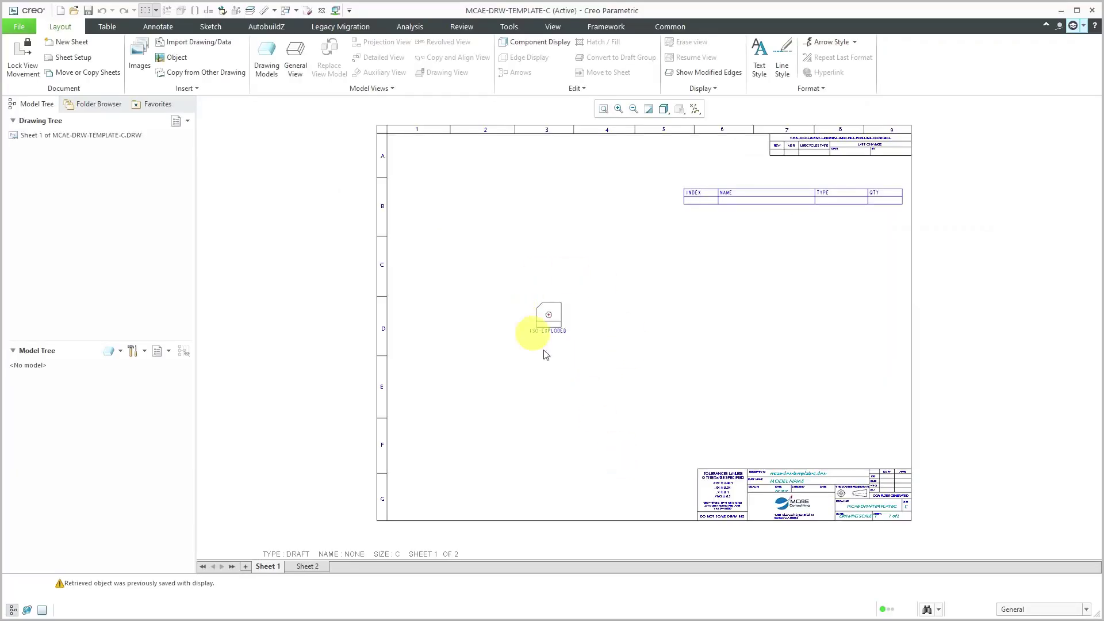
scroll(556, 317, up, 2)
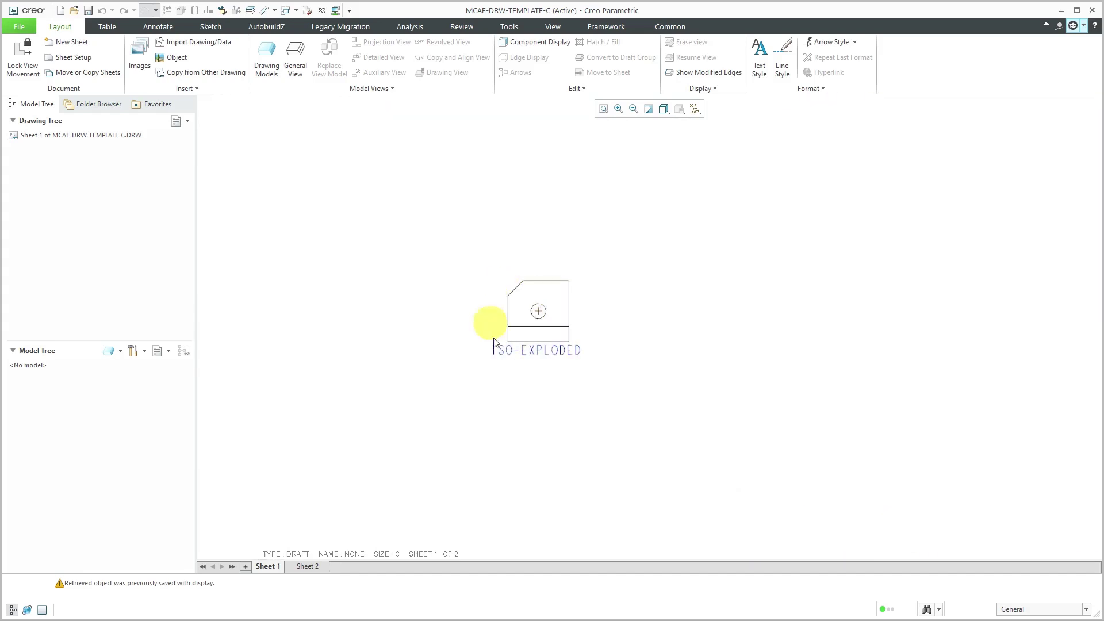
scroll(498, 344, down, 2)
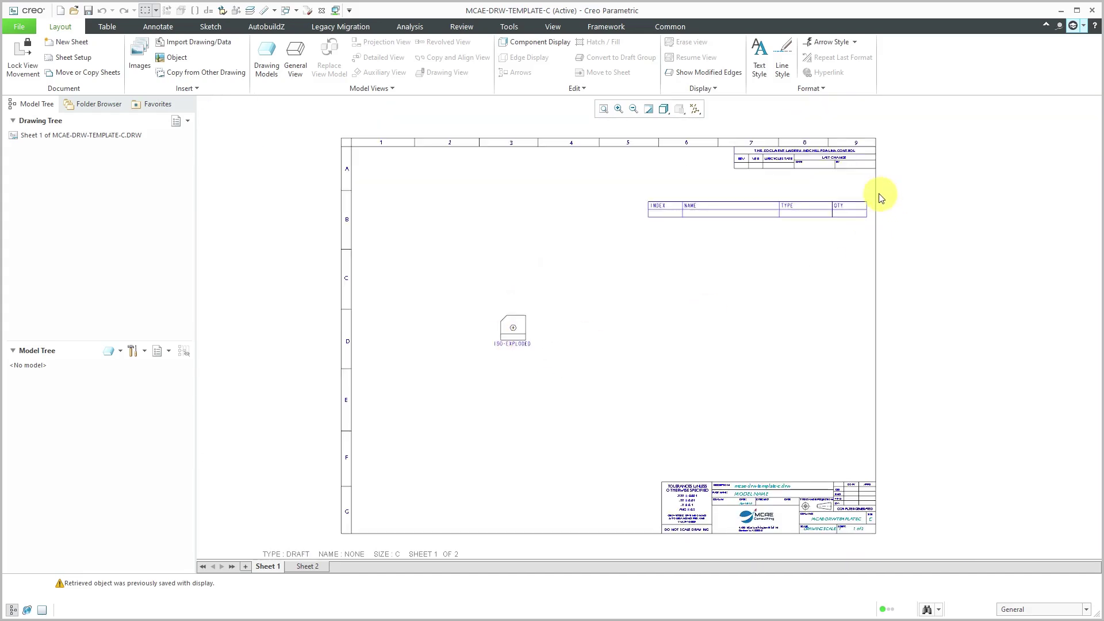
scroll(876, 197, up, 3)
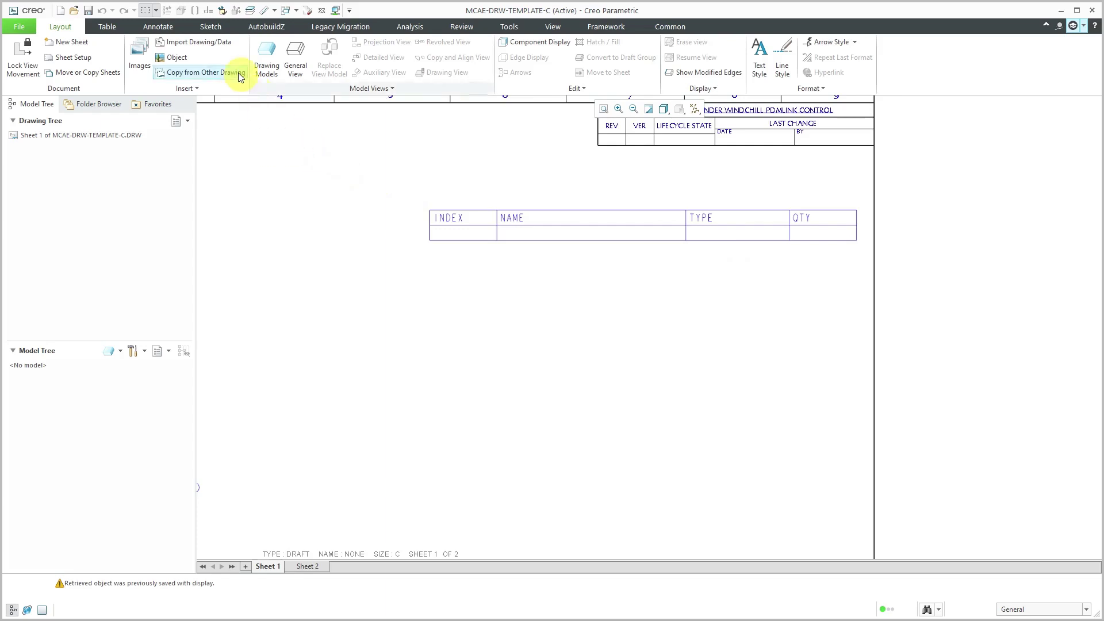
- Start a custom drawing symbol in the template and load bom_custom.sym from the User Syms folder
click(153, 28)
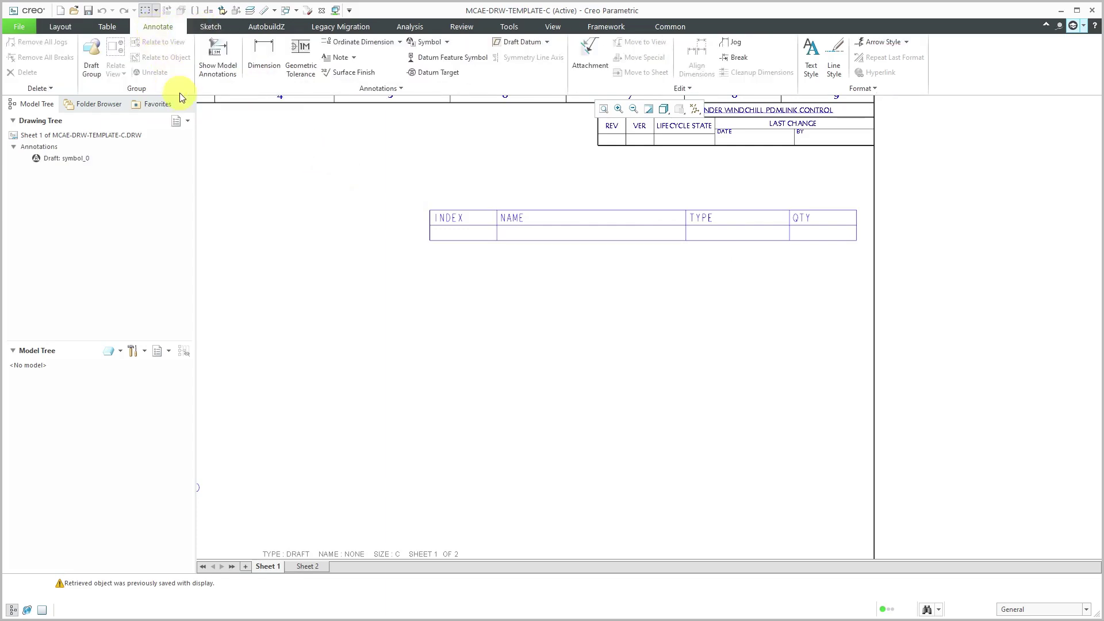
click(446, 42)
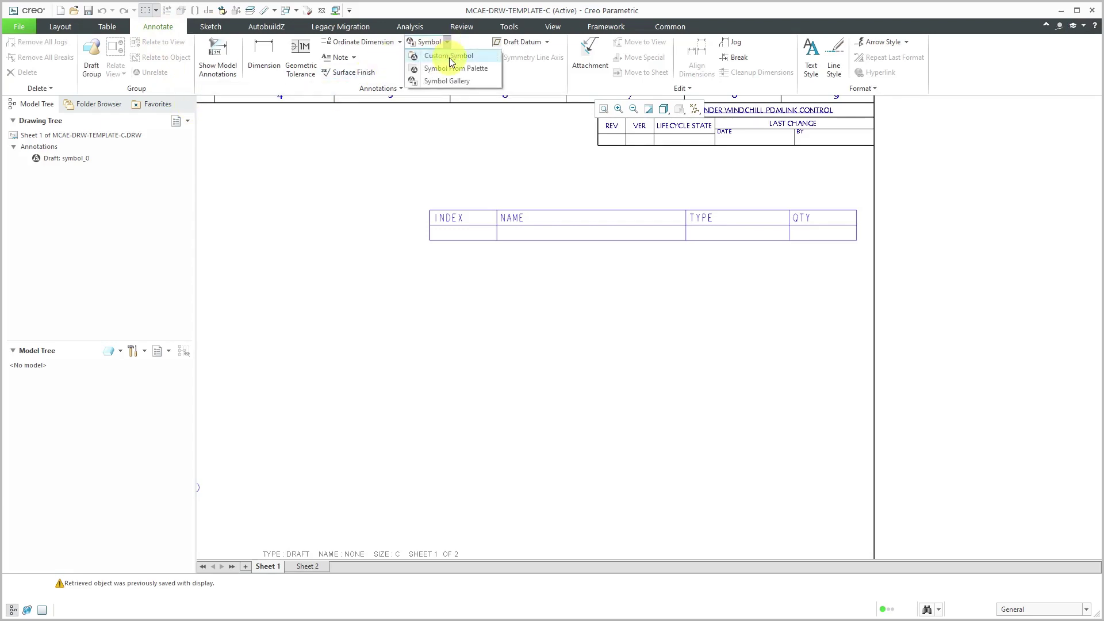
click(450, 57)
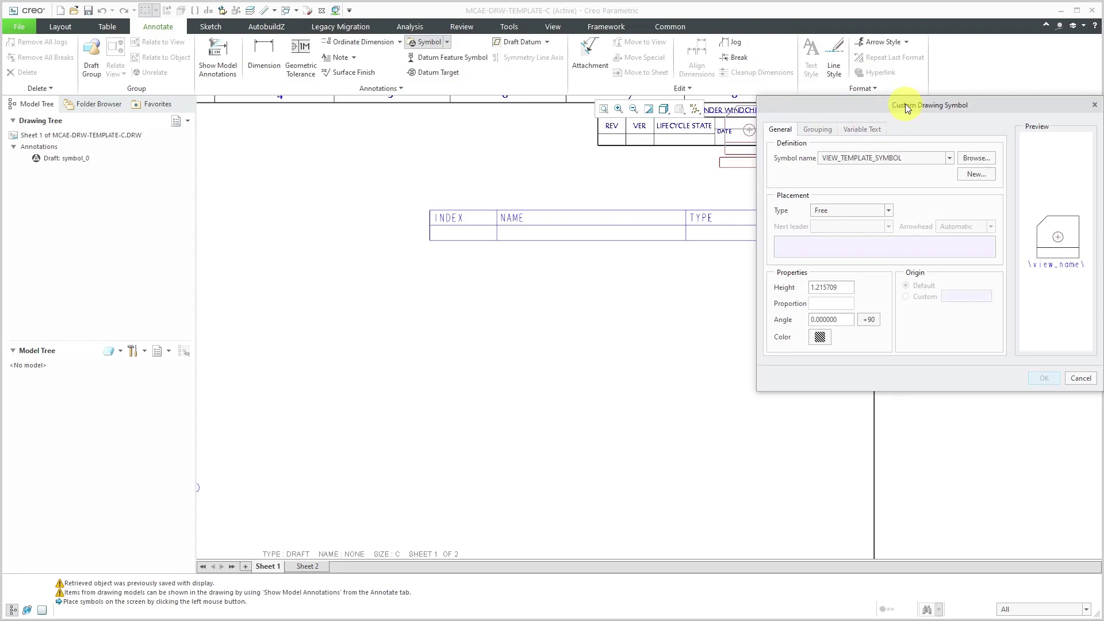
drag(906, 108, 711, 198)
click(773, 250)
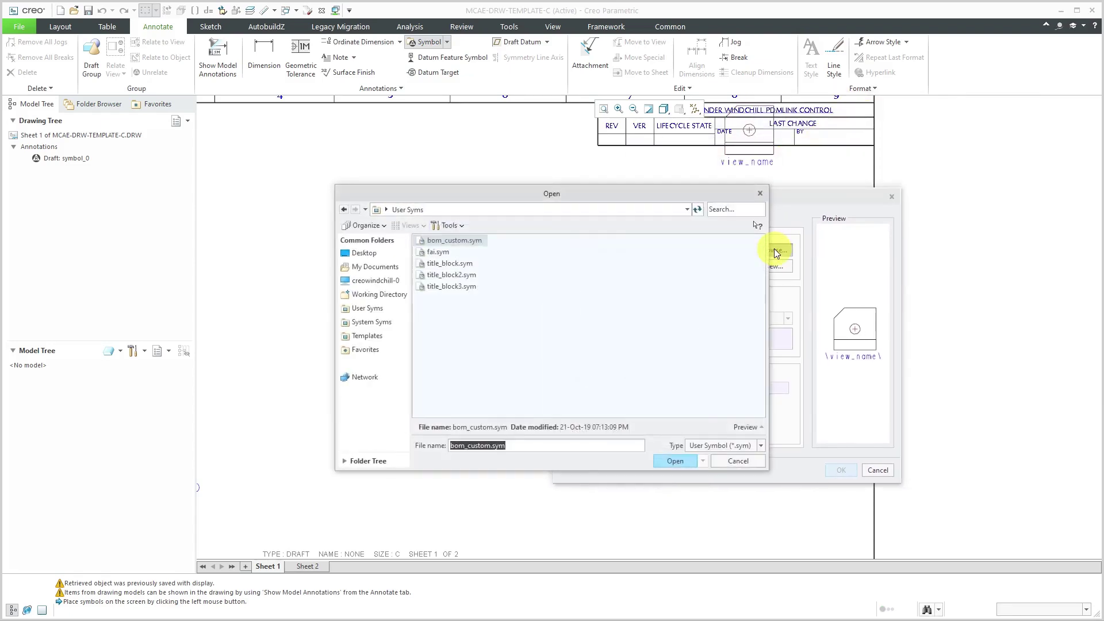
click(454, 240)
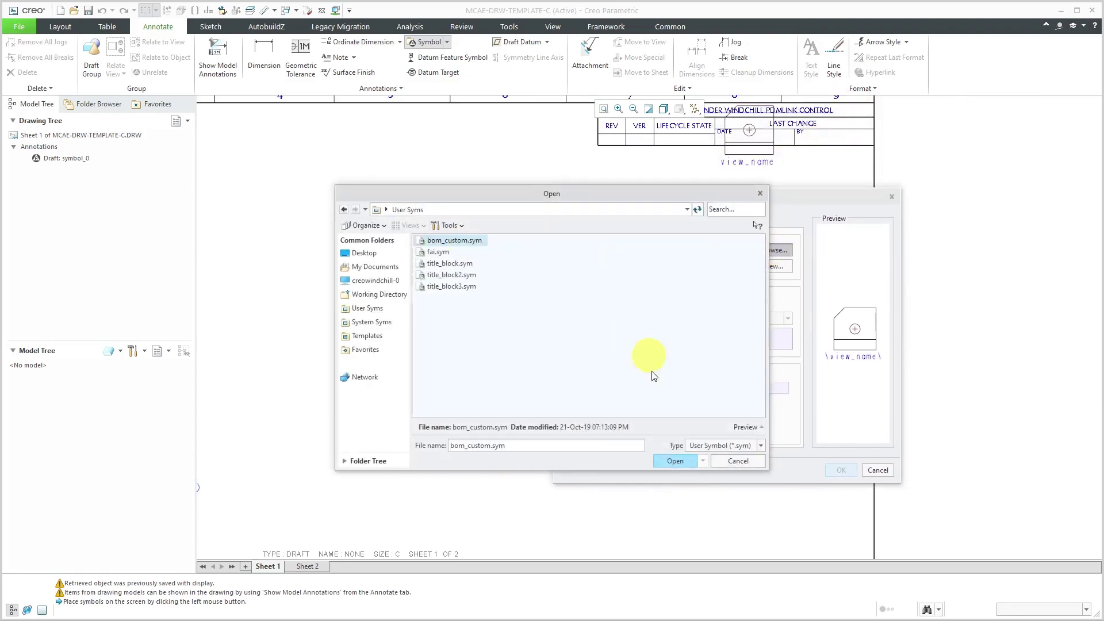
click(671, 459)
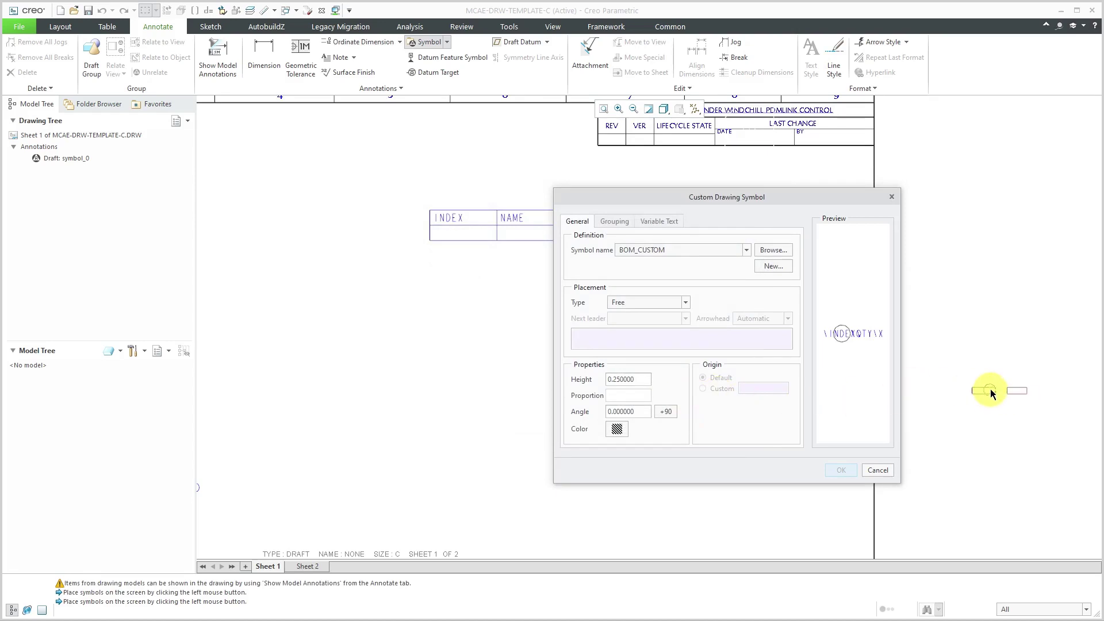
- Place two BOM_CUSTOM symbols outside the sheet border and delete both placed instances
click(999, 393)
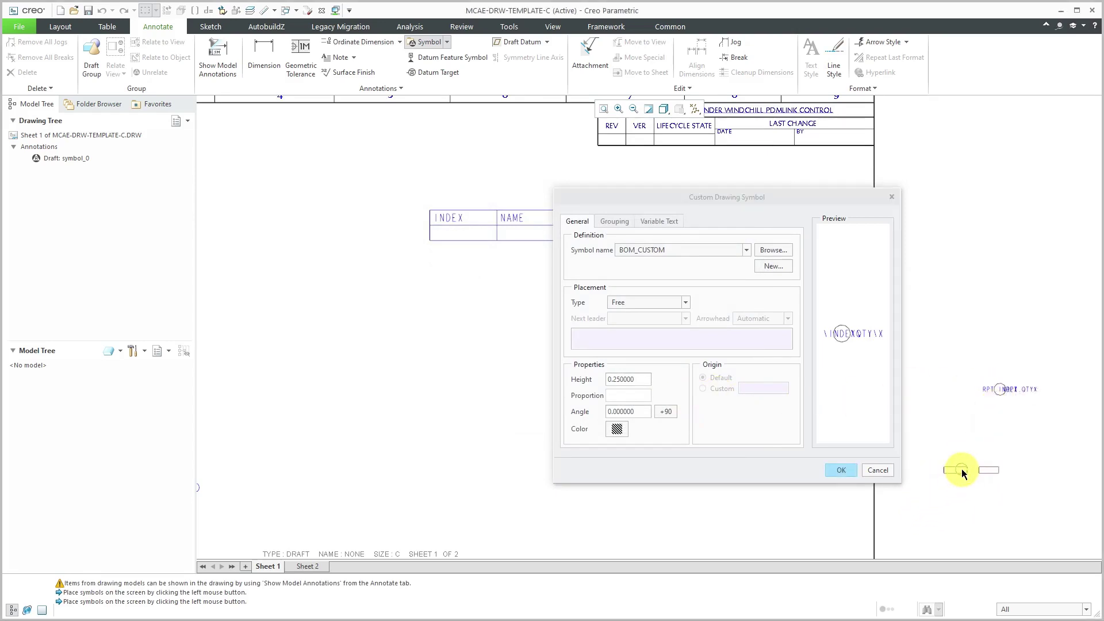
click(962, 470)
click(841, 471)
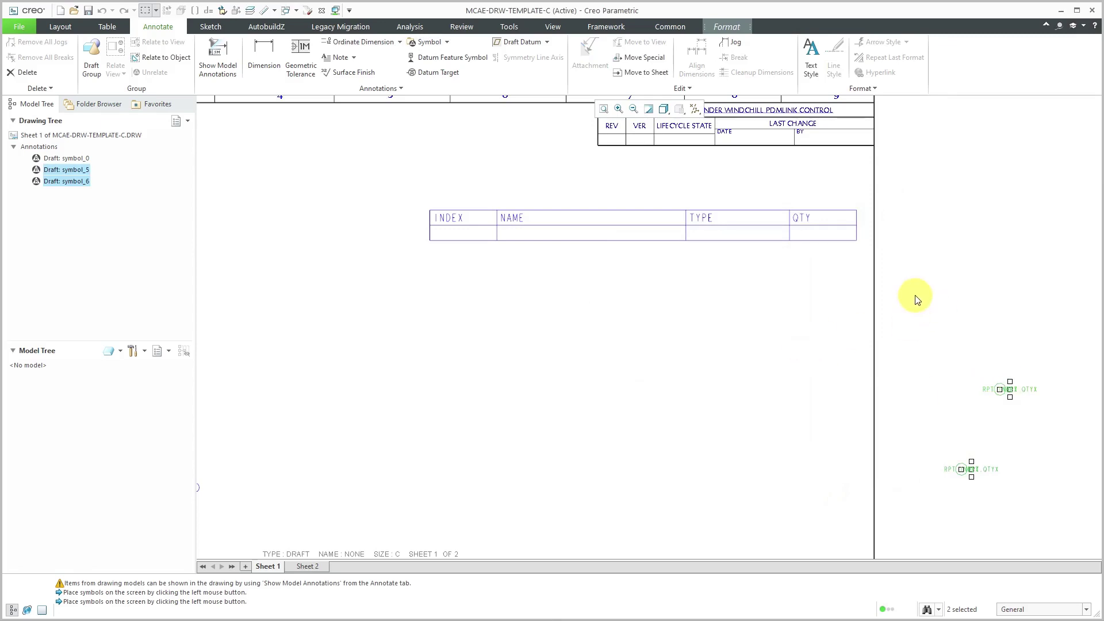
key(Delete)
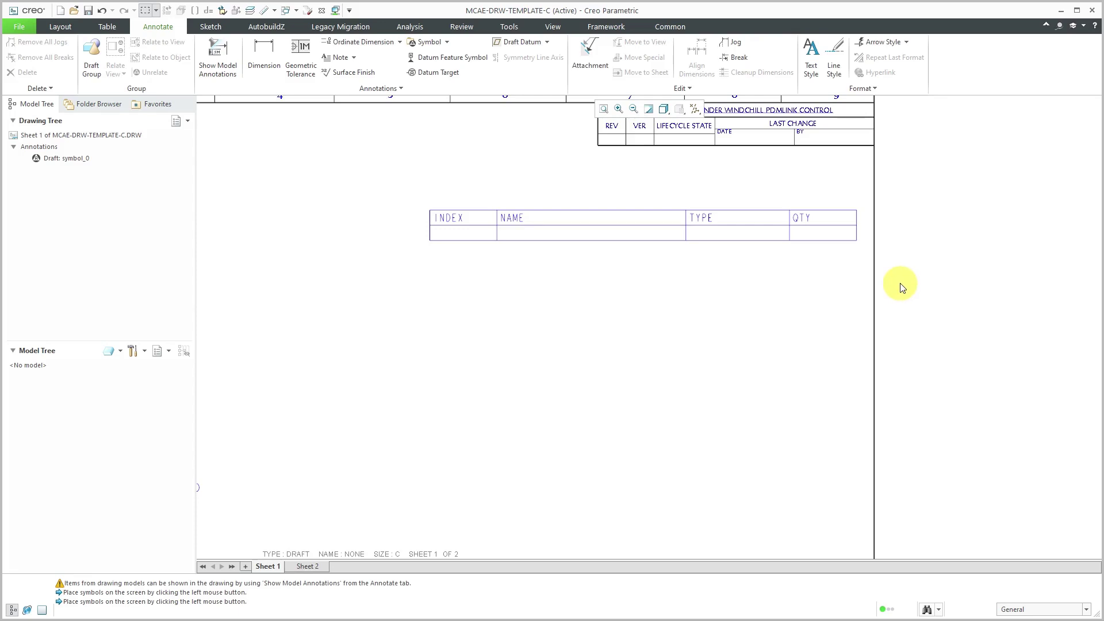
- Set the BOM balloon type for Region_1 of the INDEX/NAME/TYPE/QTY table to Custom
scroll(913, 253, down, 1)
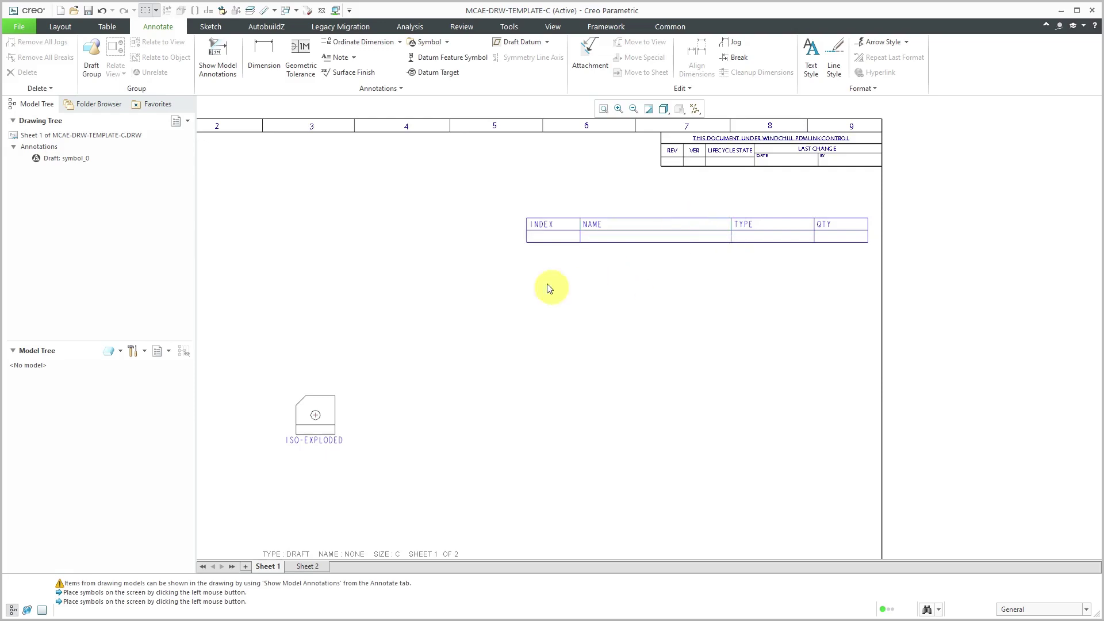
click(107, 27)
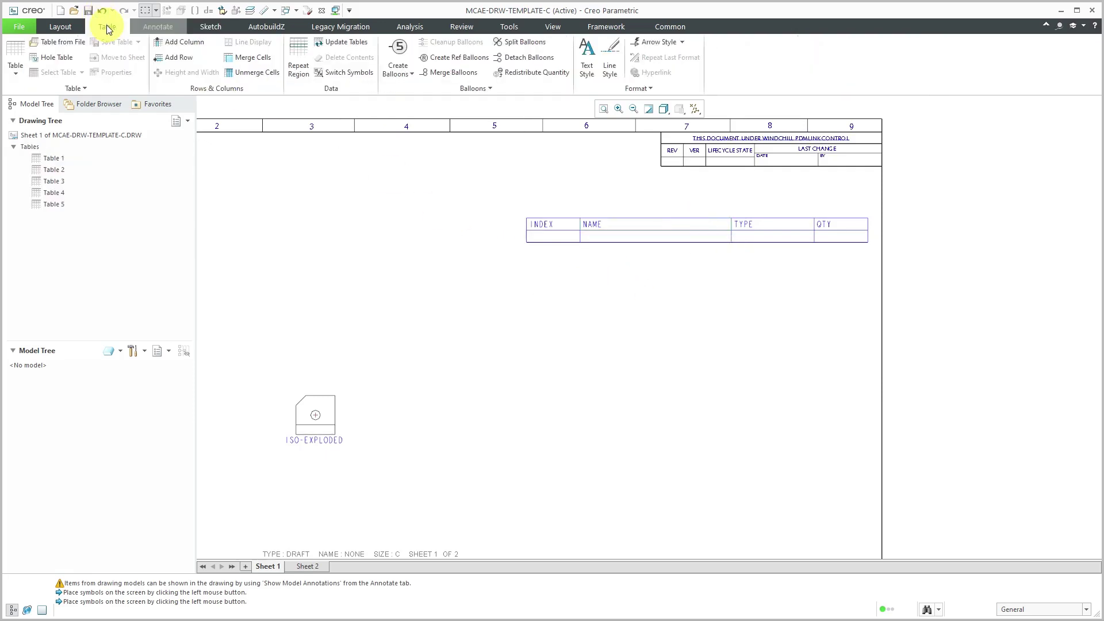
click(302, 62)
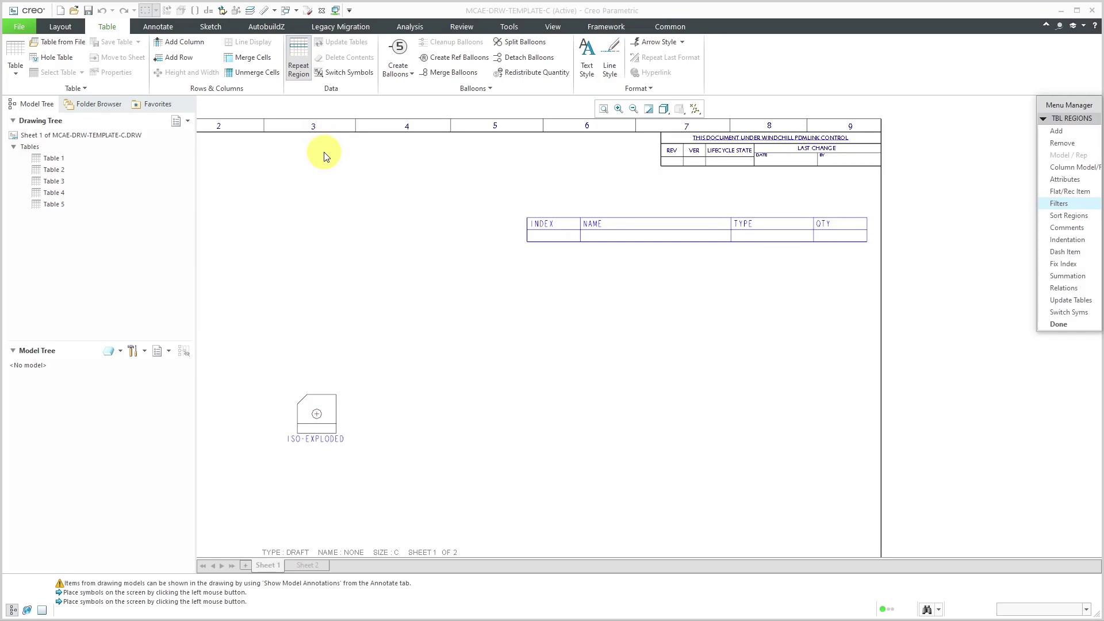
click(1058, 324)
click(596, 236)
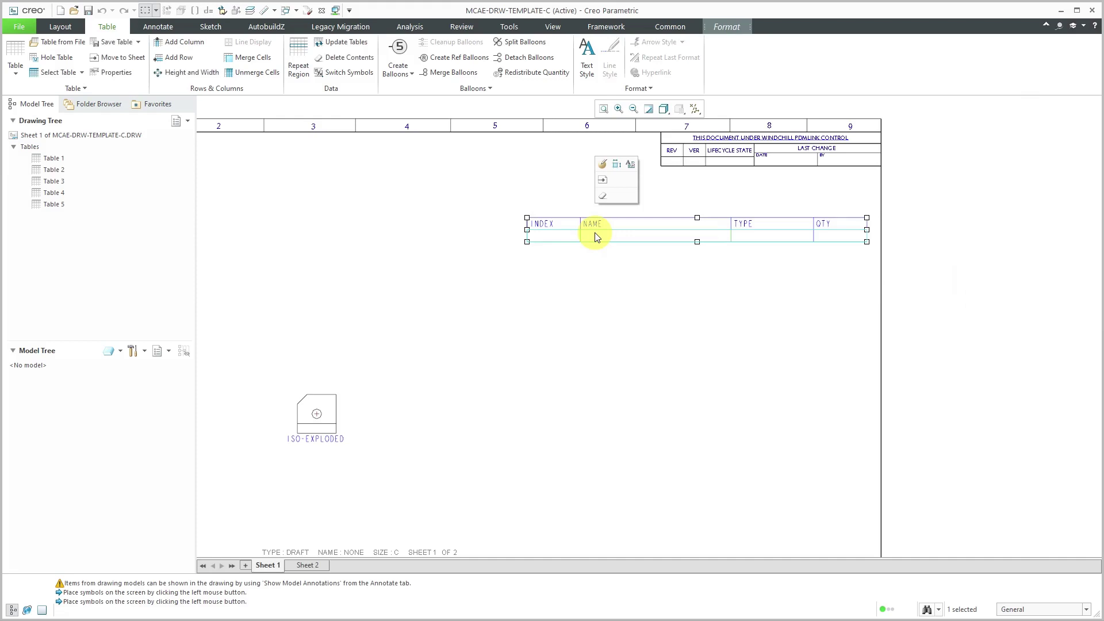
click(108, 73)
click(1007, 141)
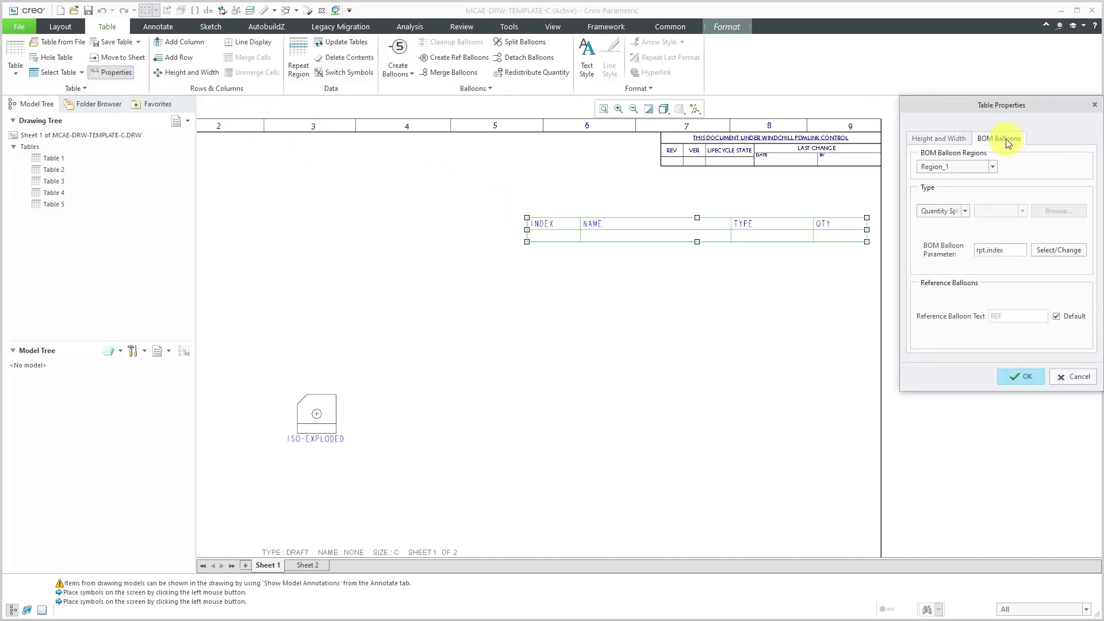
click(963, 209)
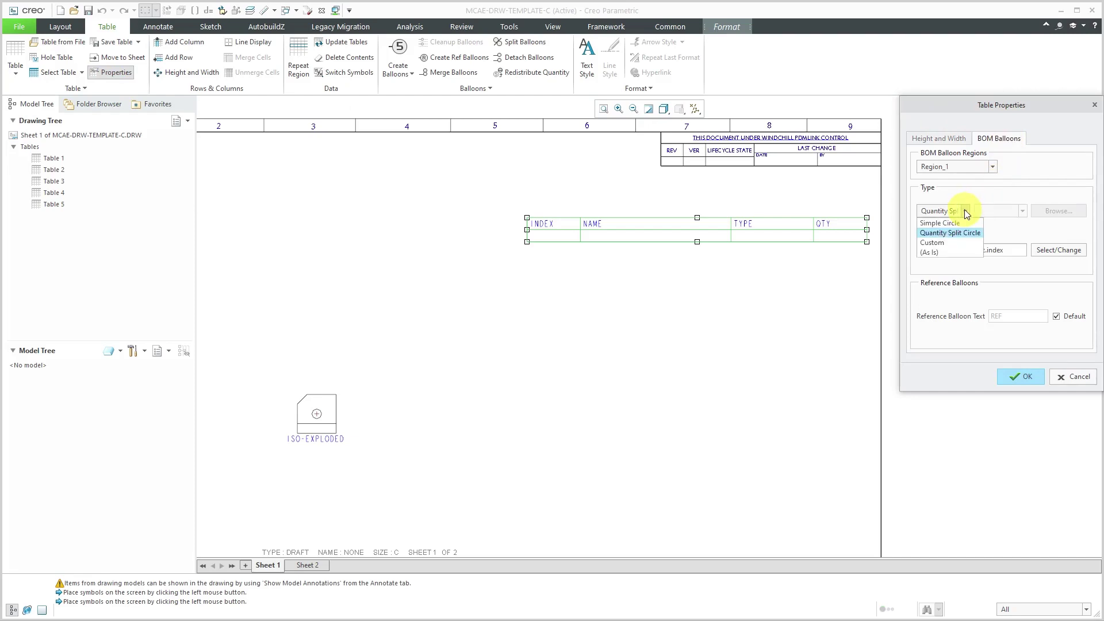
click(967, 244)
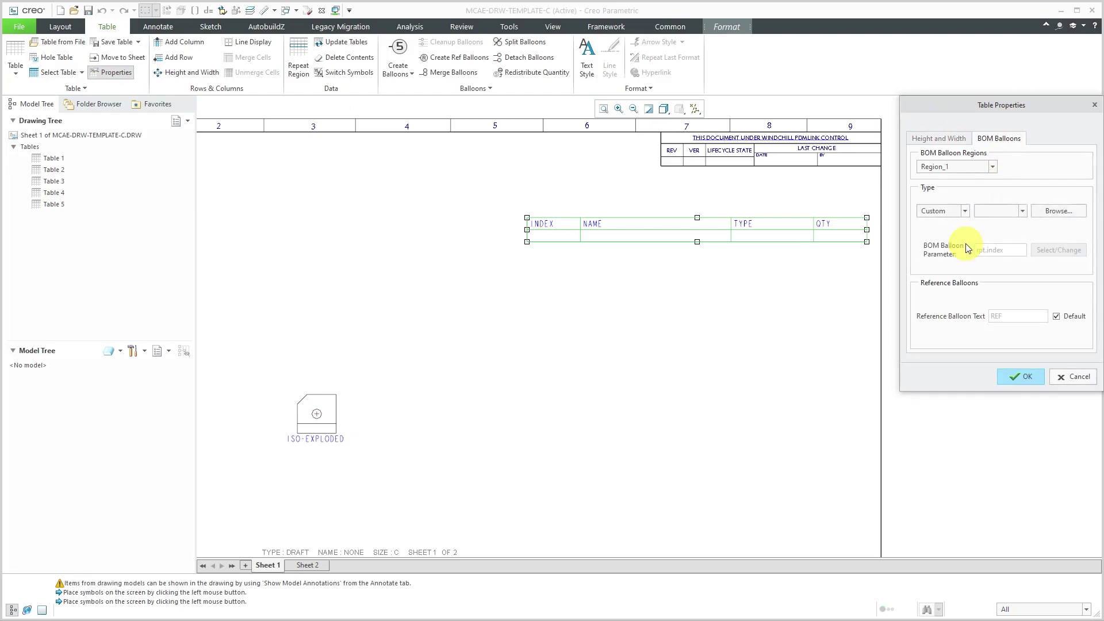
- Assign bom_custom.sym from User Syms as the table's balloon symbol with a height of 0.25 inch and apply the table properties
click(1071, 212)
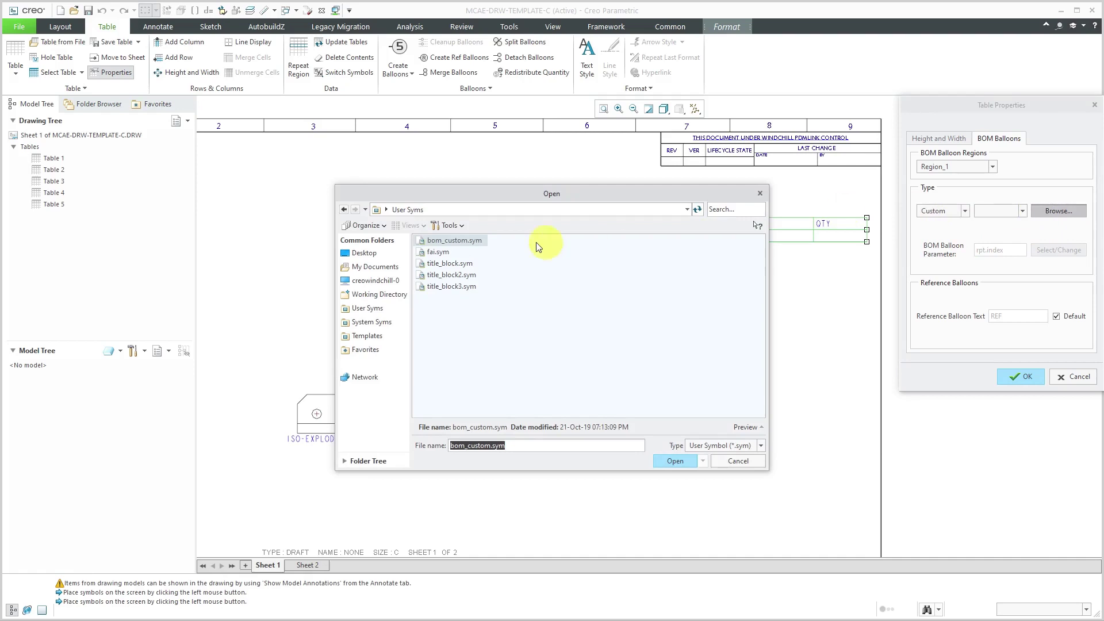
click(673, 459)
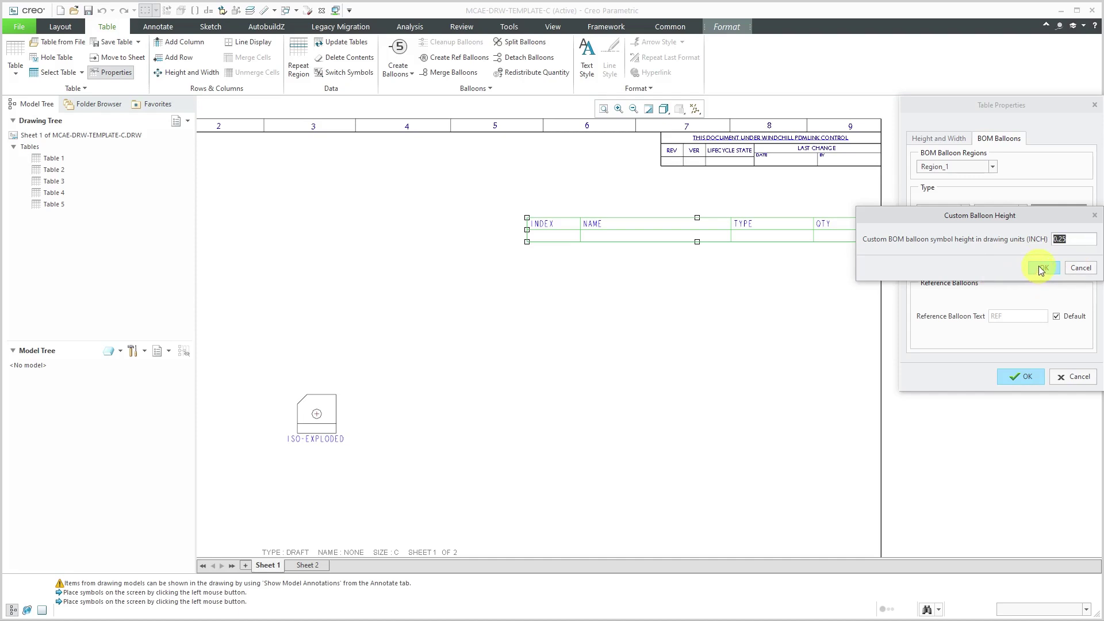
click(1041, 268)
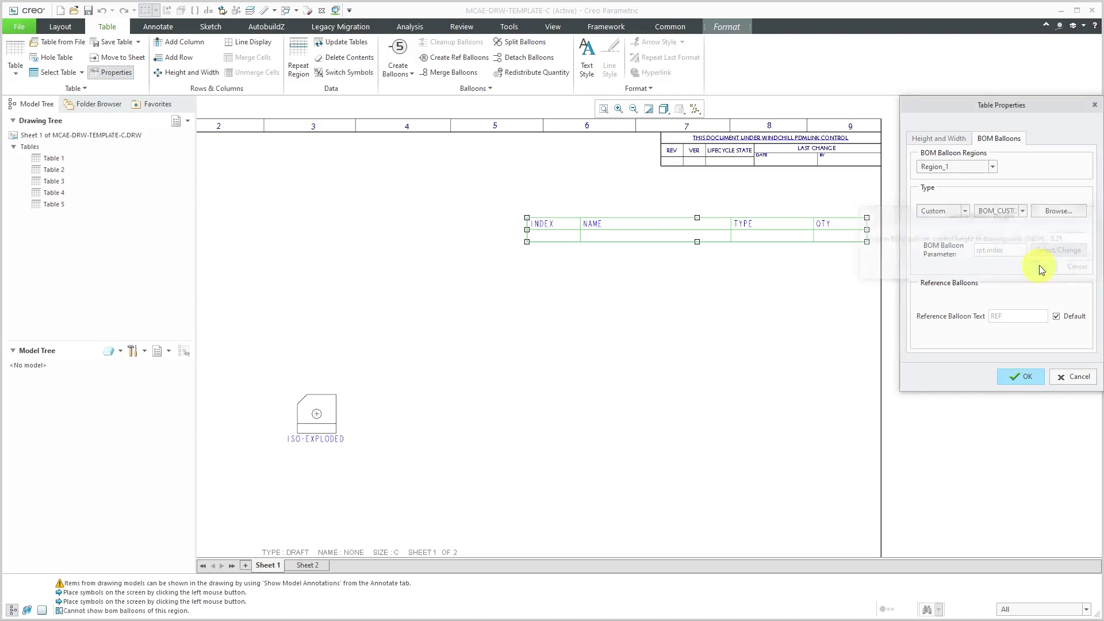
click(1021, 378)
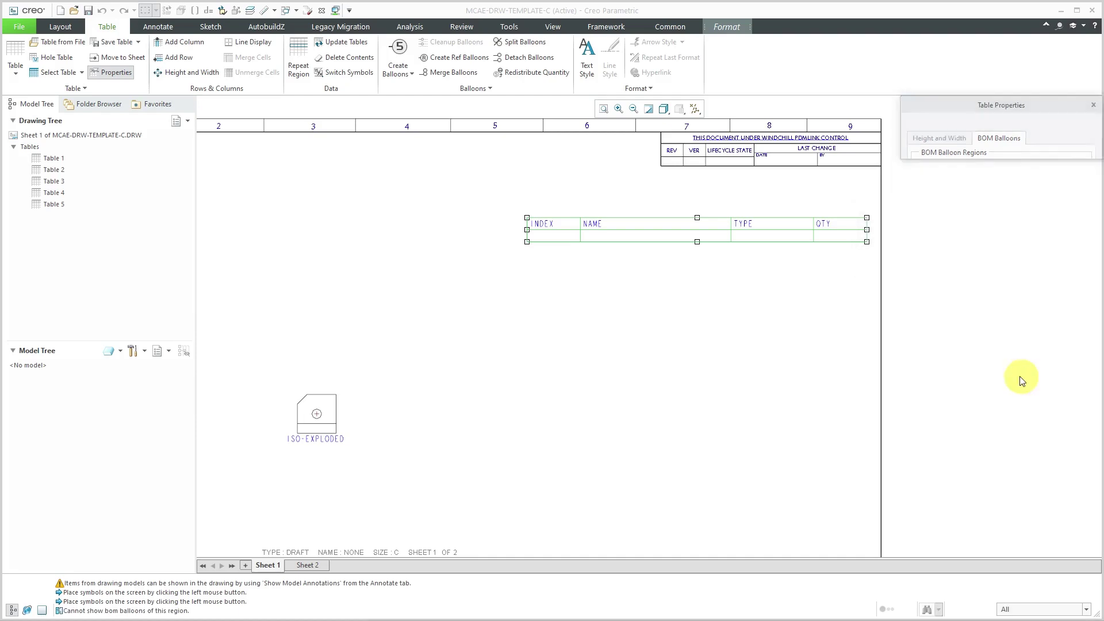
click(689, 335)
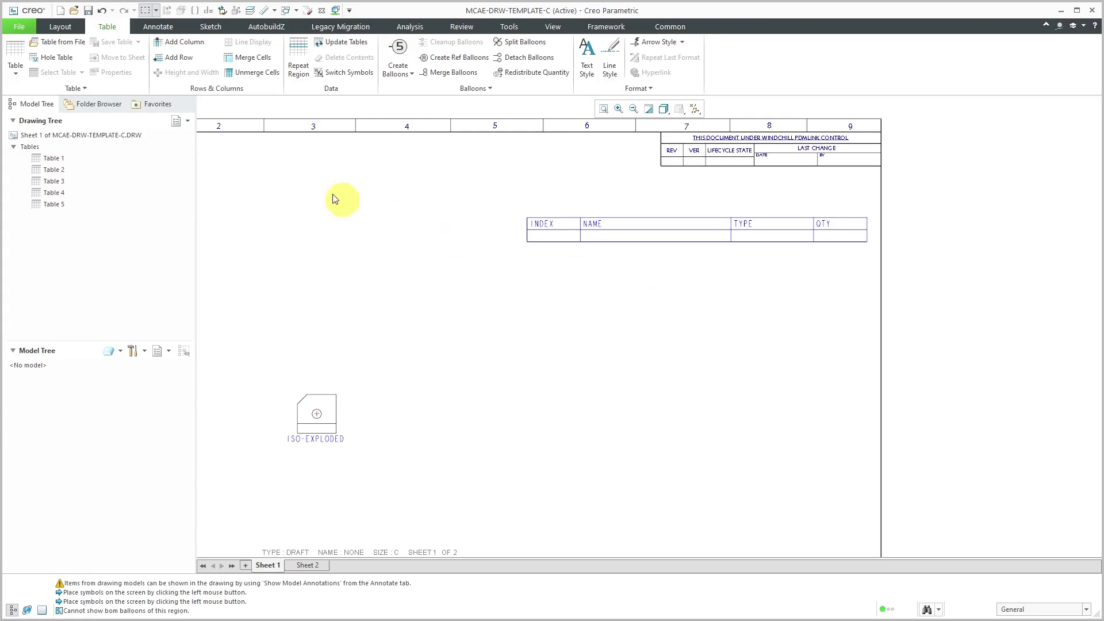
- Open the template's Detail Options from the drawing properties and enlarge the options window so the descriptions are readable
click(22, 29)
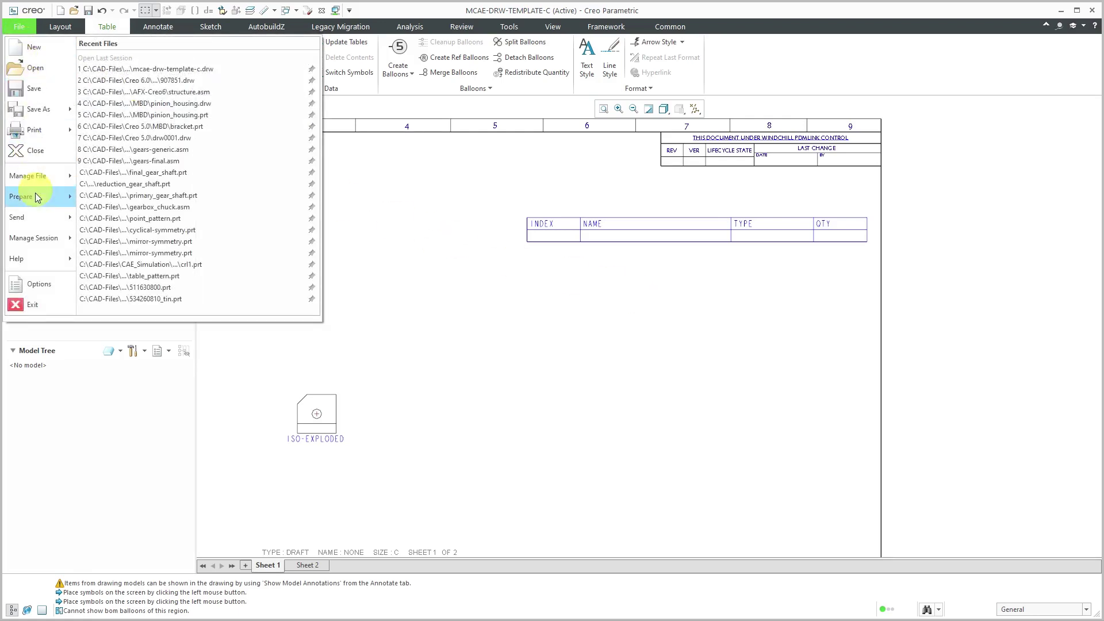
mouse_move(36, 200)
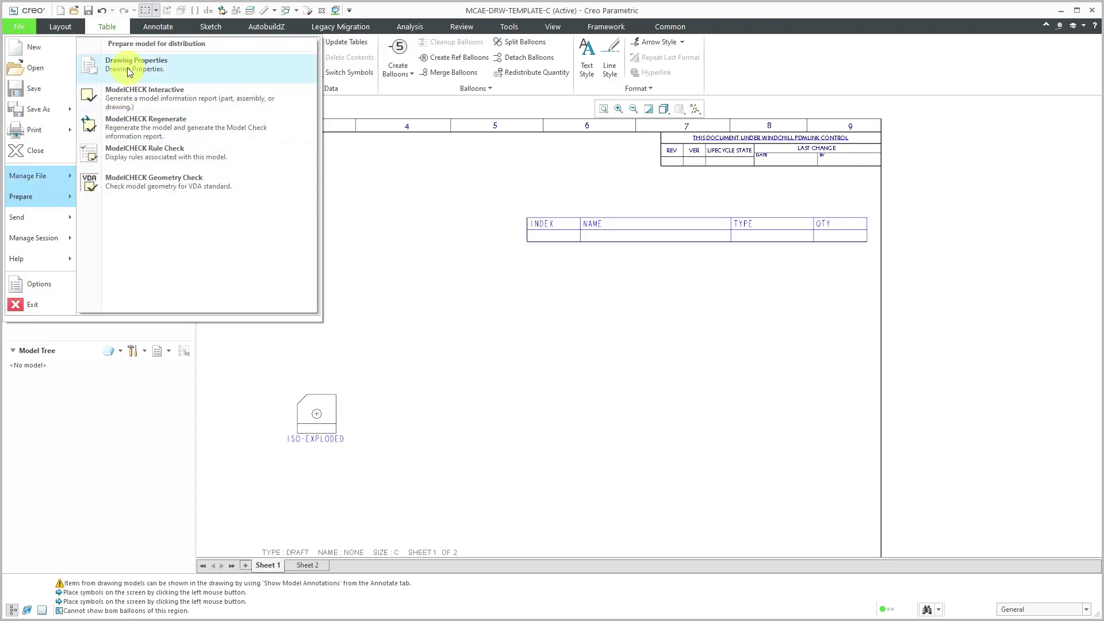
click(128, 69)
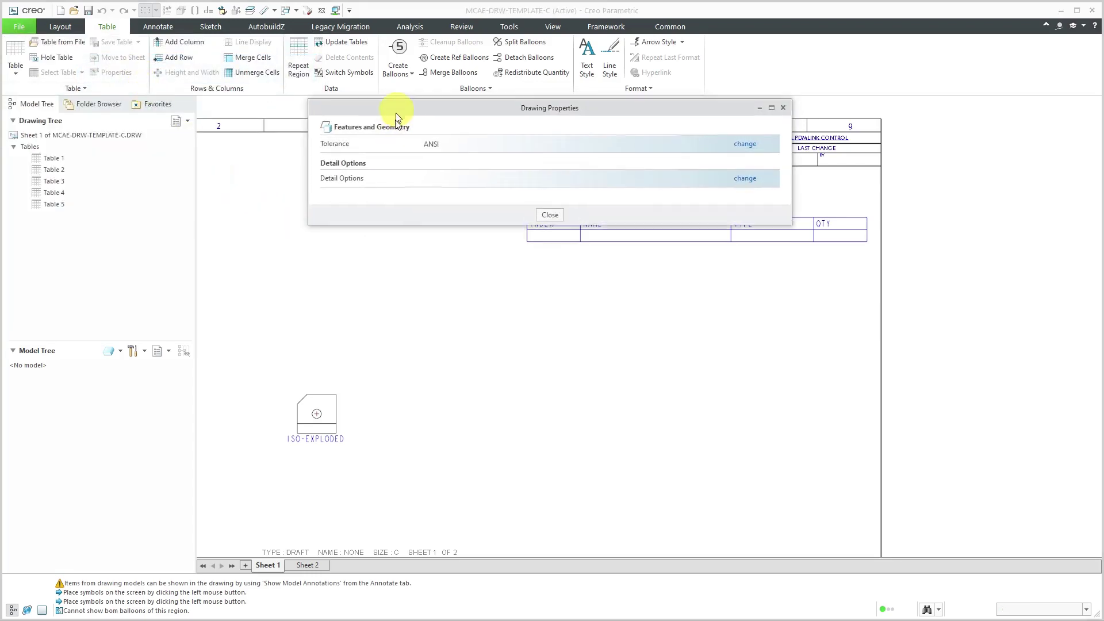
drag(398, 112, 414, 270)
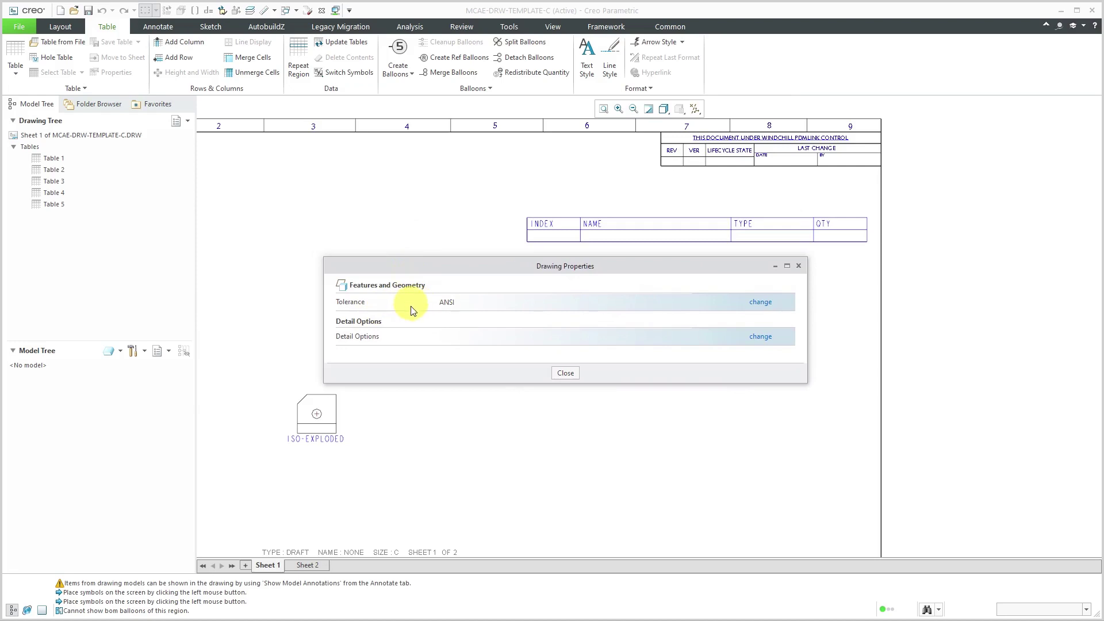
click(762, 338)
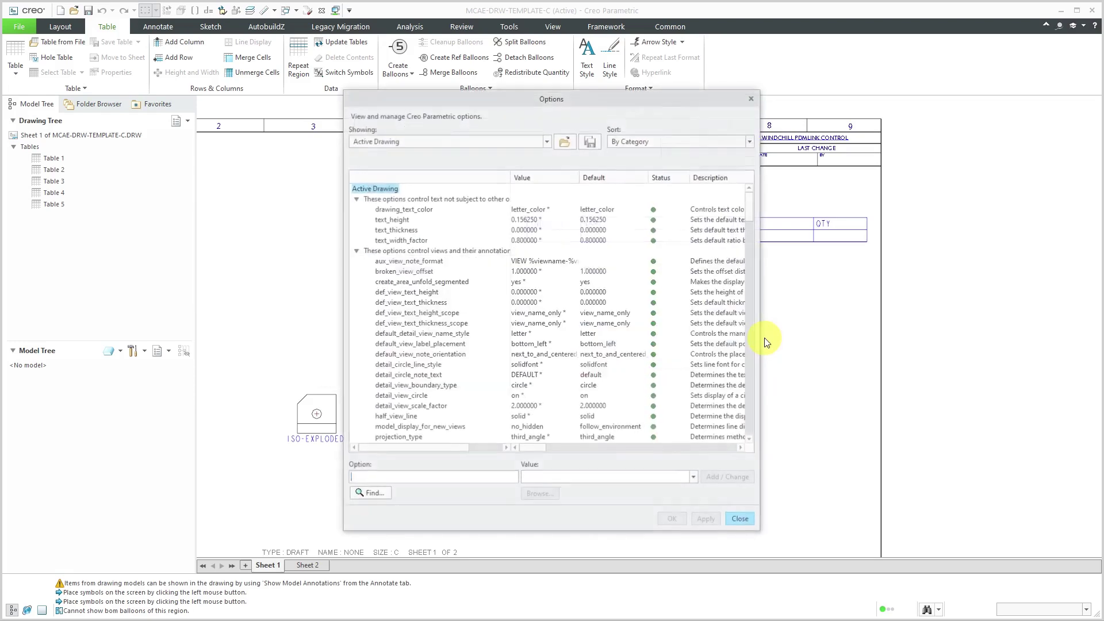
drag(762, 301, 983, 270)
drag(706, 102, 545, 38)
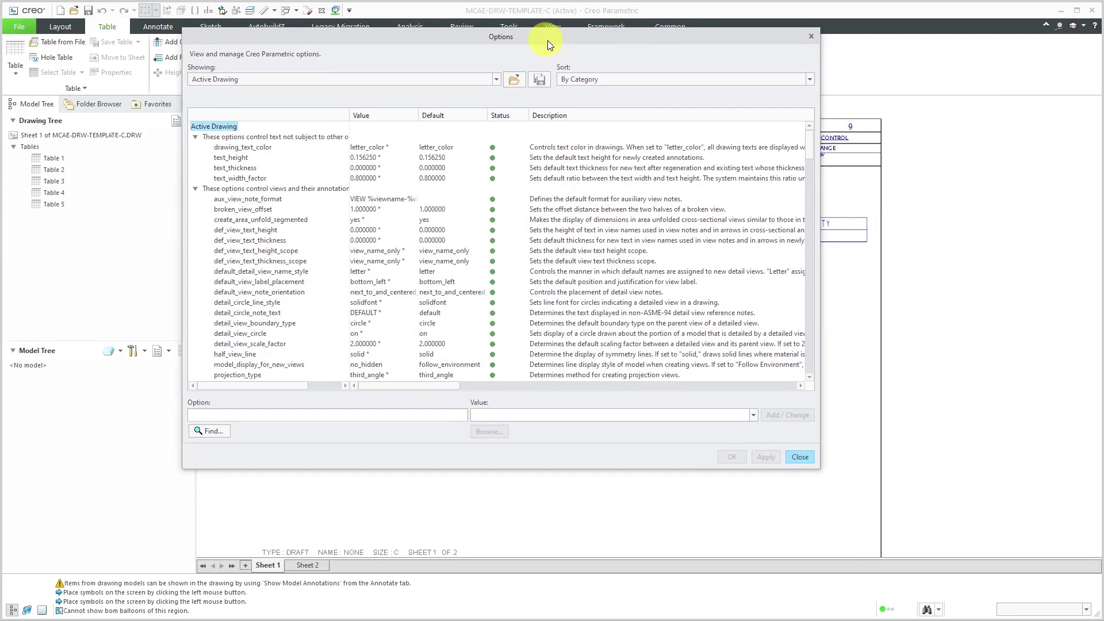
- Collapse the miscellaneous, dimension tolerance and model grid option categories and locate the table and repeat region options
drag(812, 136, 821, 360)
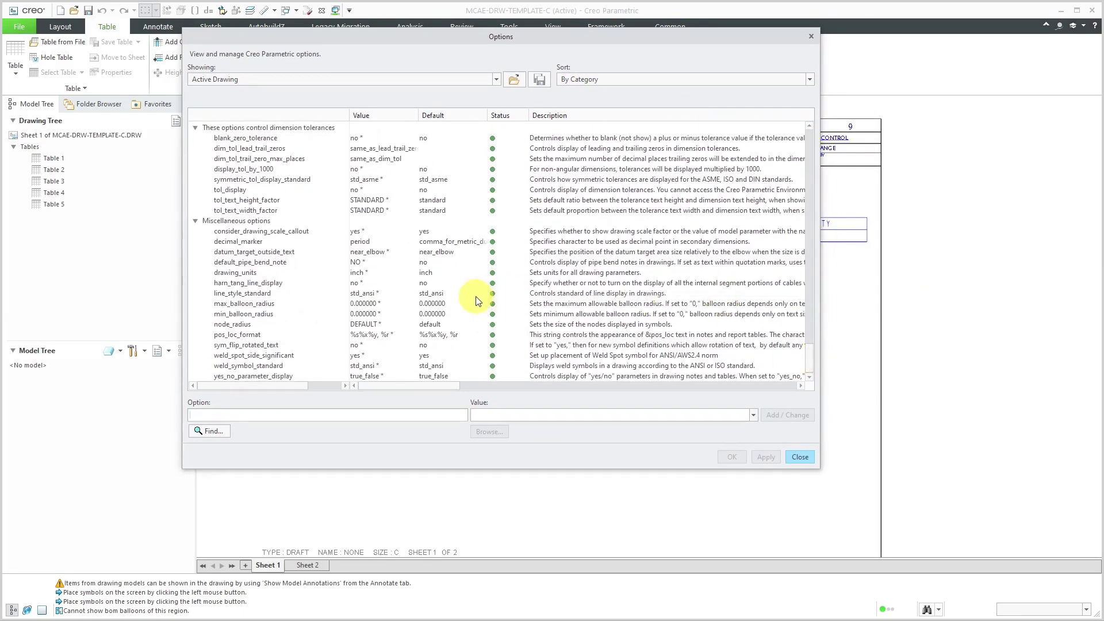
scroll(403, 293, up, 1)
click(196, 246)
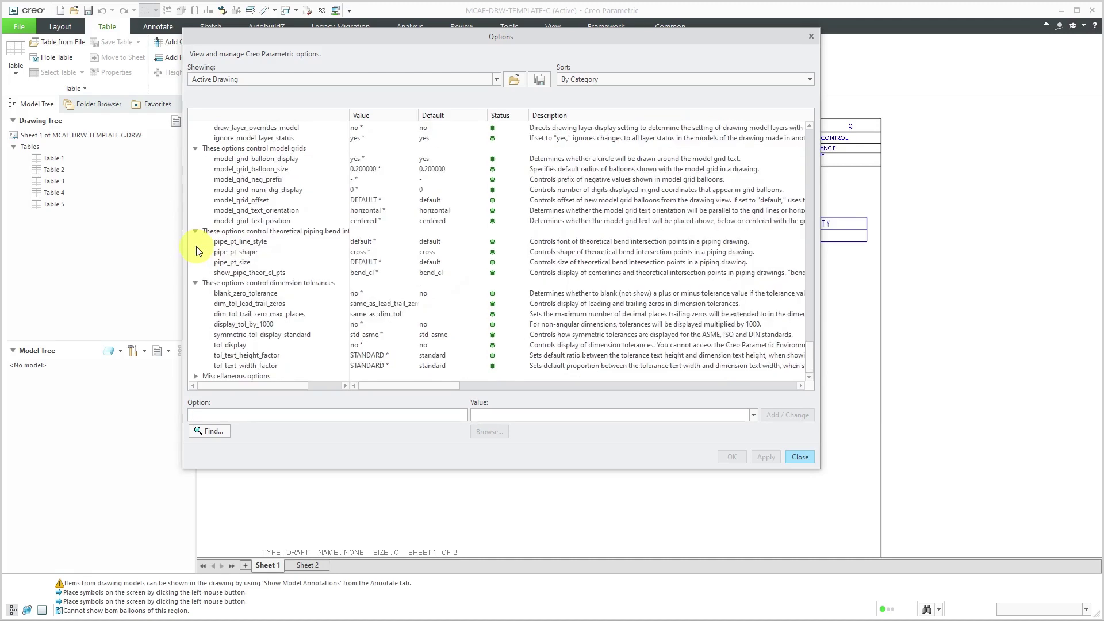
click(196, 283)
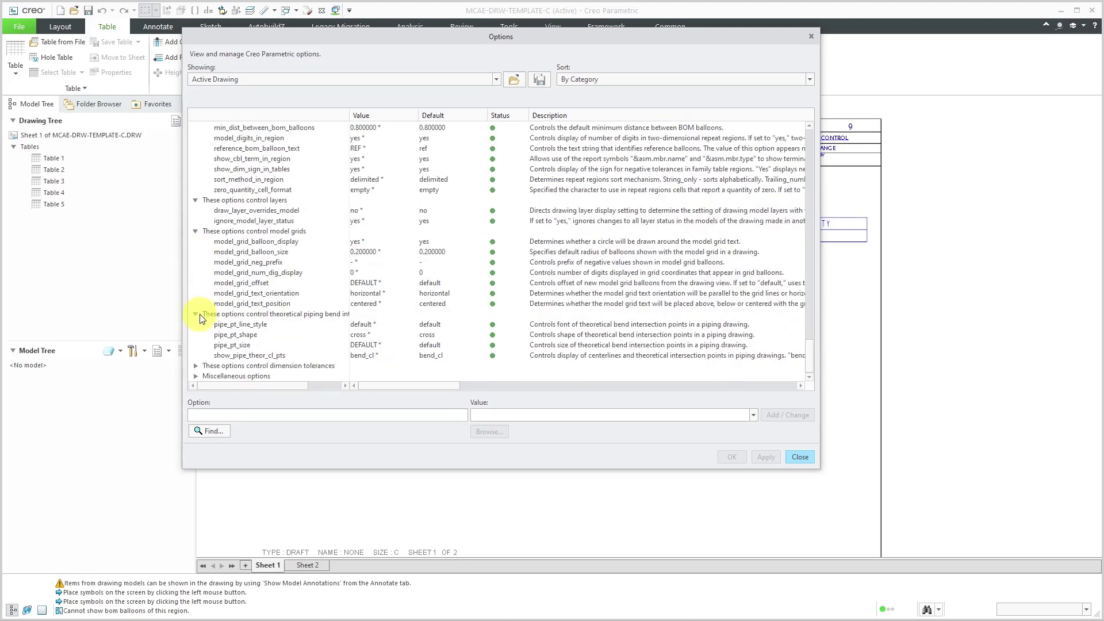
click(196, 232)
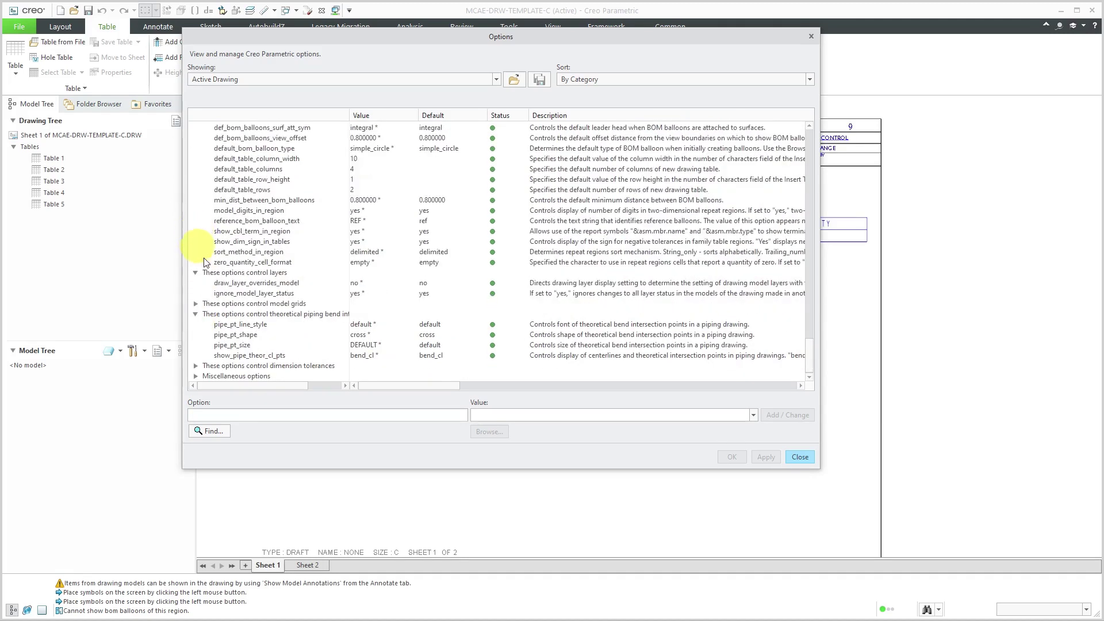
scroll(262, 244, up, 1)
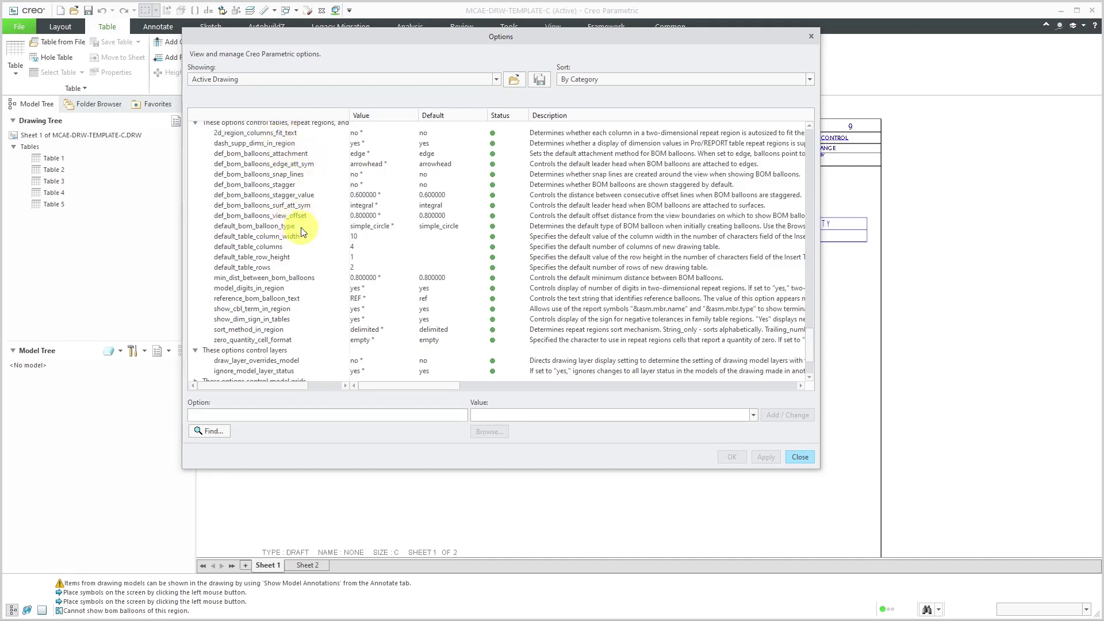
- Set the detail option default_bom_balloon_type to bom_custom, apply the change and close the drawing properties
click(277, 215)
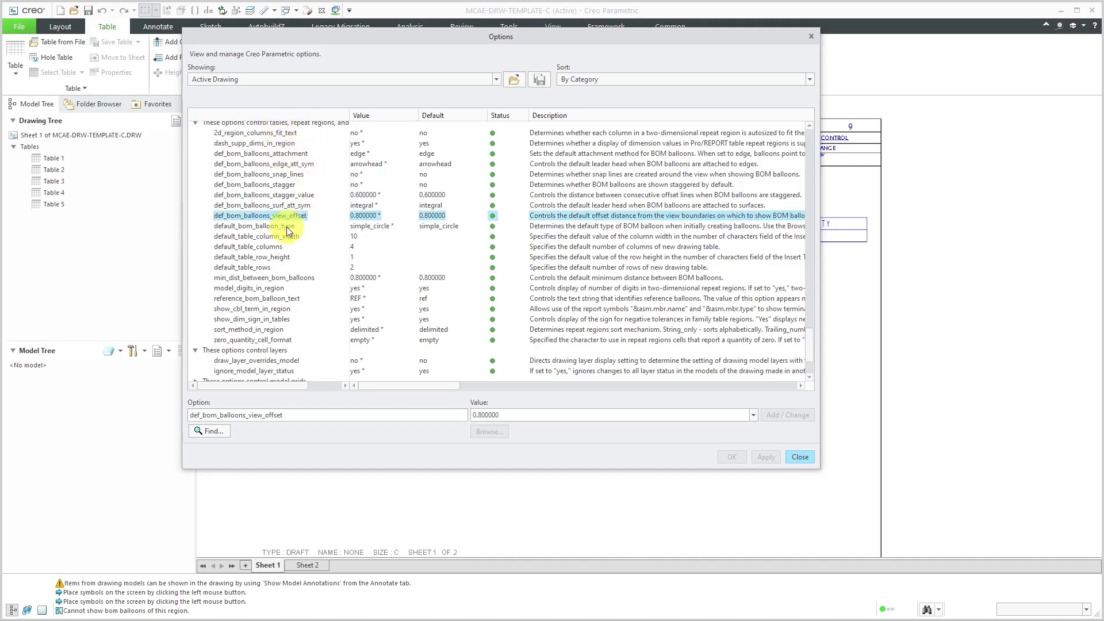
click(287, 226)
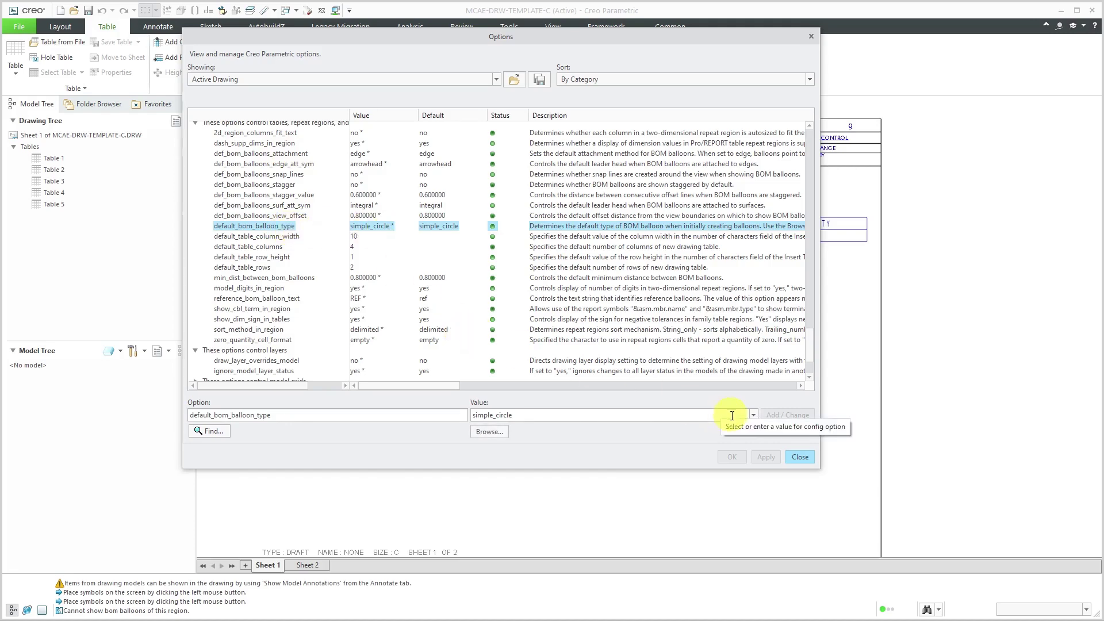
click(753, 416)
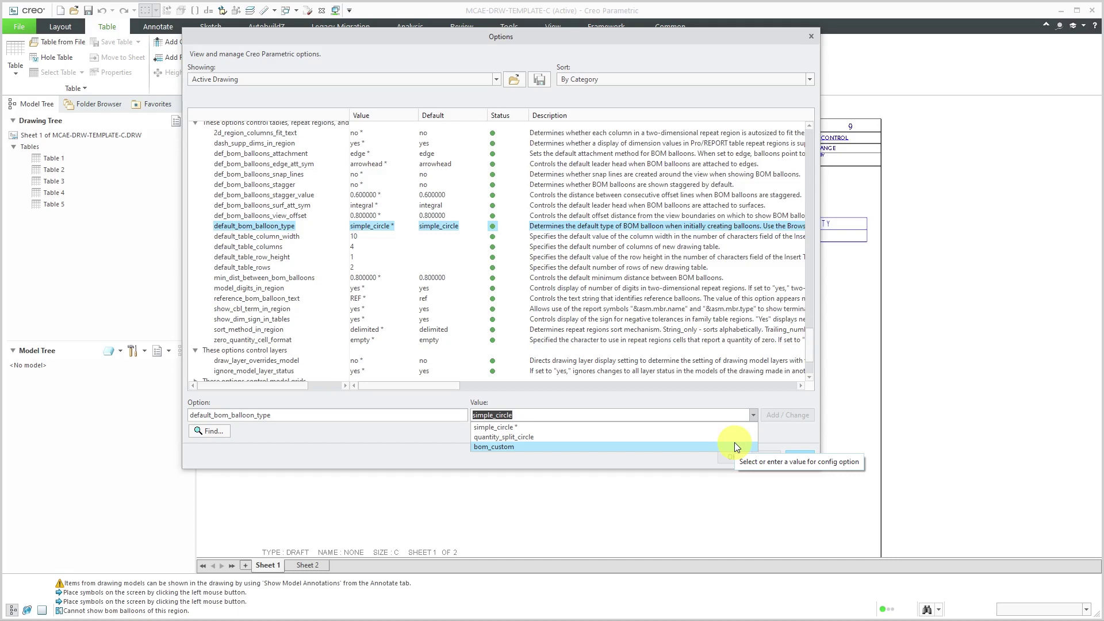
click(503, 447)
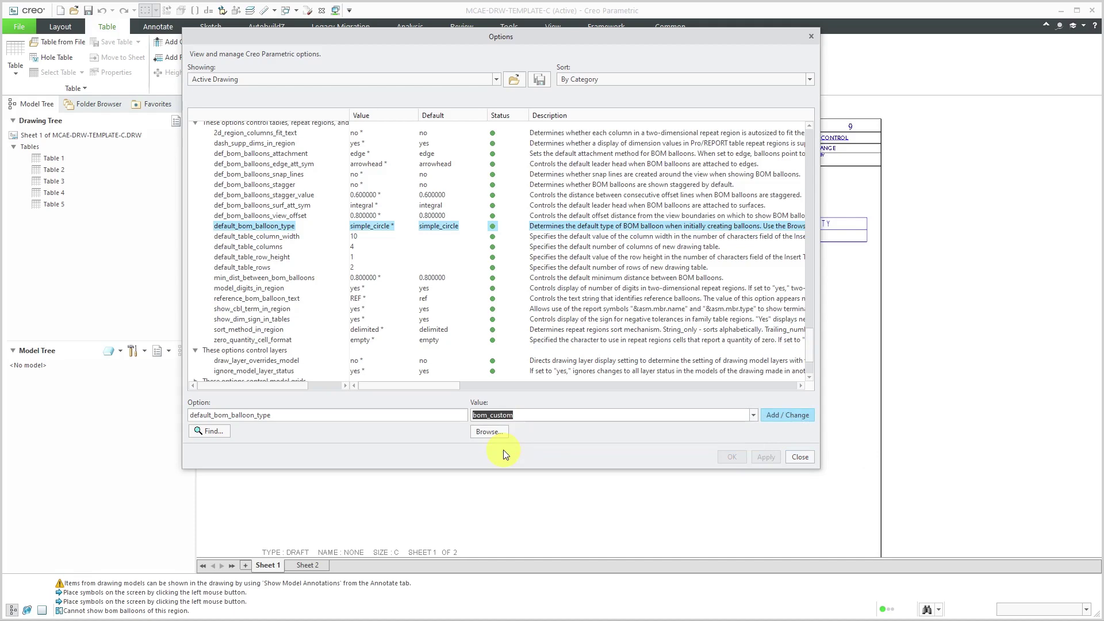
click(793, 418)
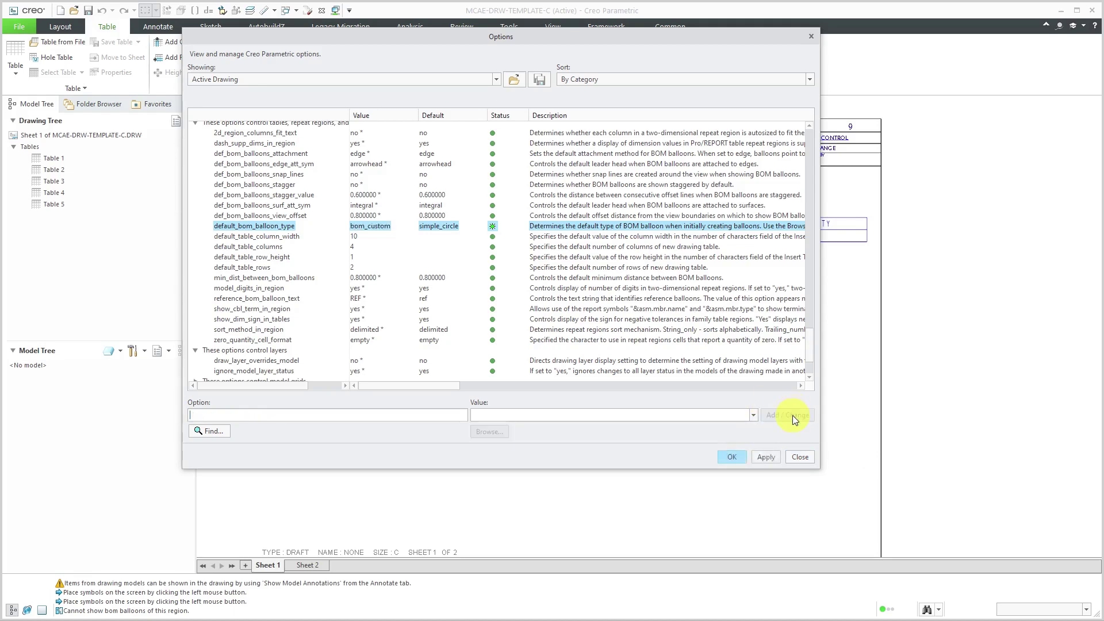
click(731, 457)
click(565, 374)
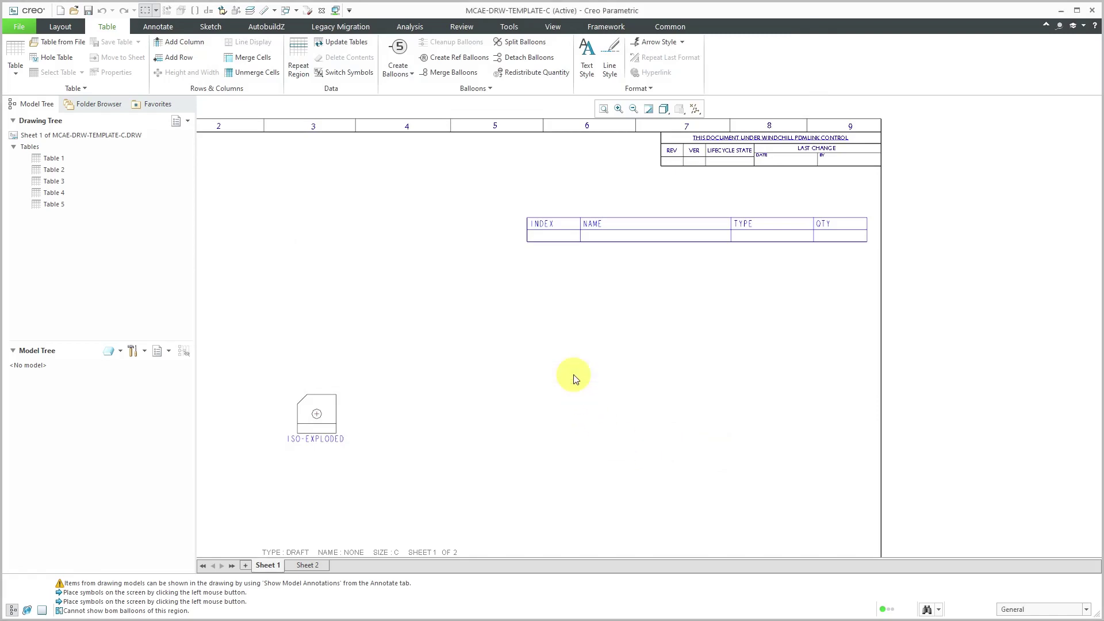